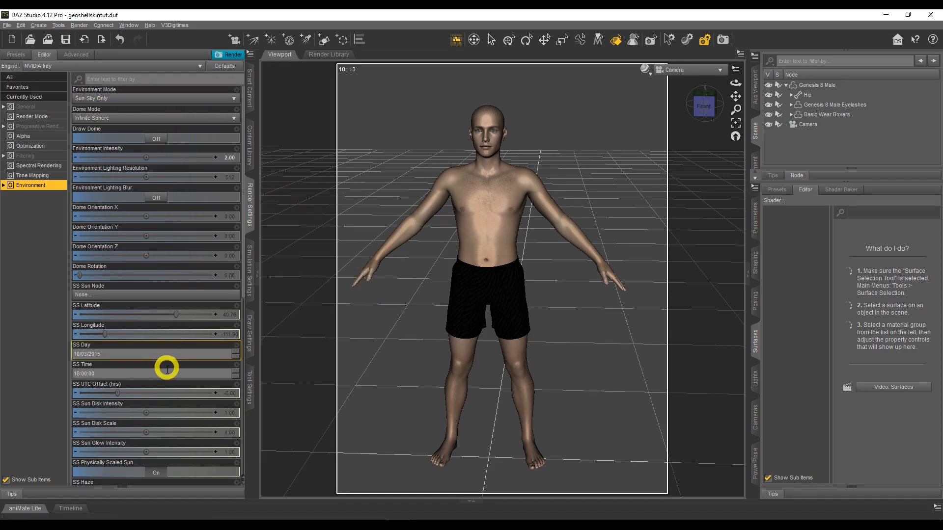
Preview the figure in the NVIDIA Iray draw style and return the viewport to Texture Shaded.
left_click(645, 69)
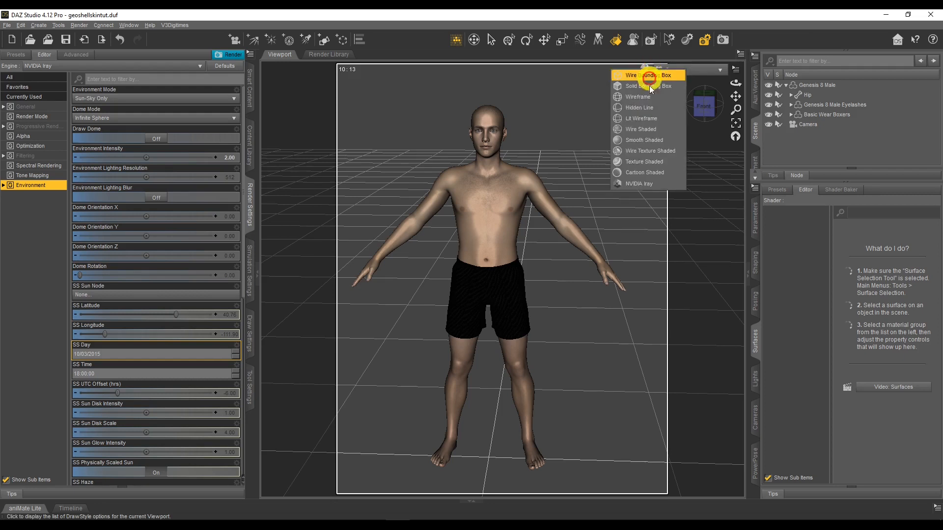
left_click(650, 184)
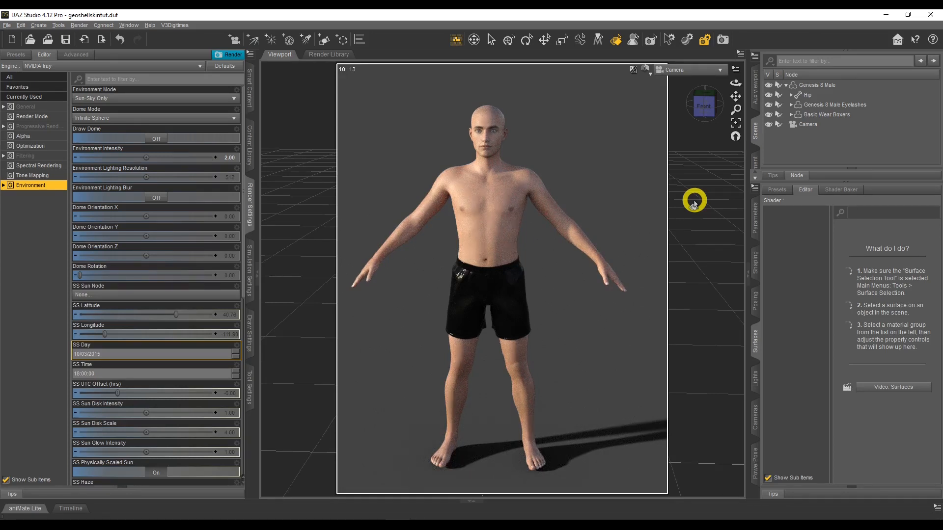
left_click(649, 72)
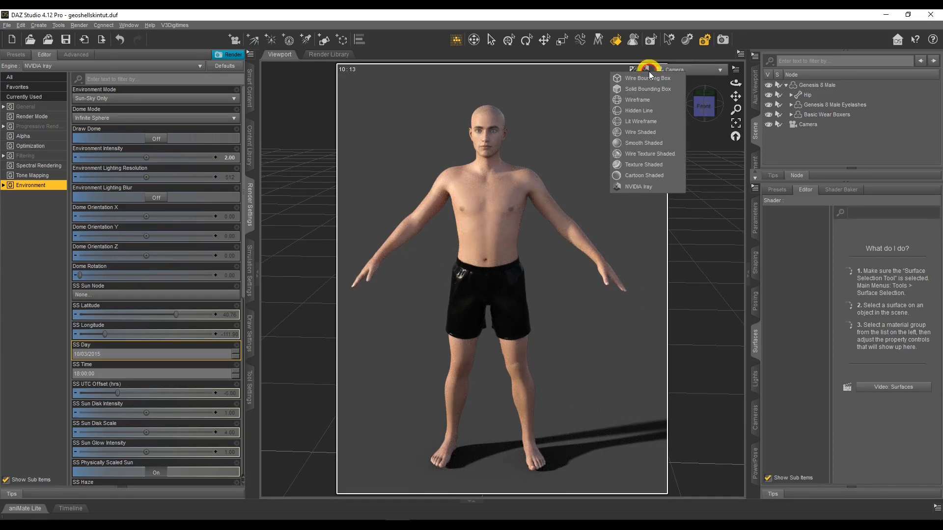
left_click(652, 160)
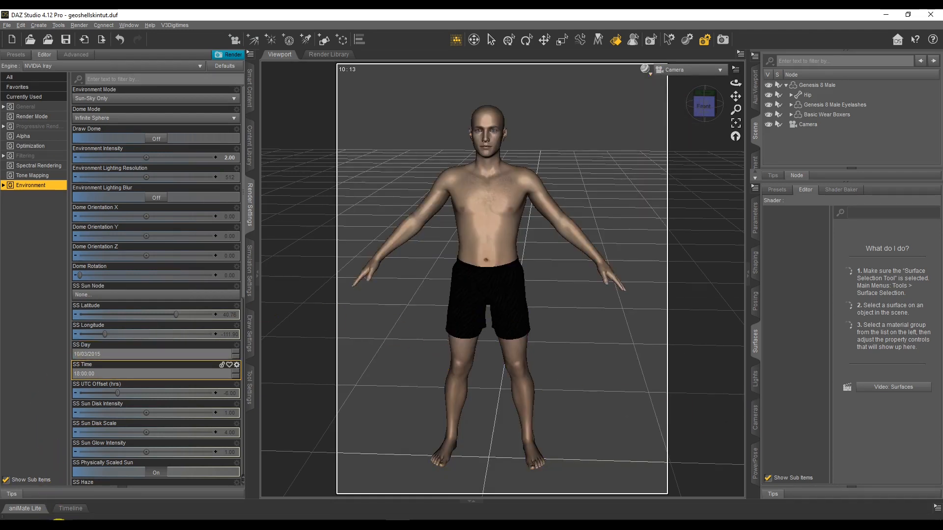
Switch to the browser and look through the free seamless PBR textures on the 3dtextures.me home page.
left_click(62, 521)
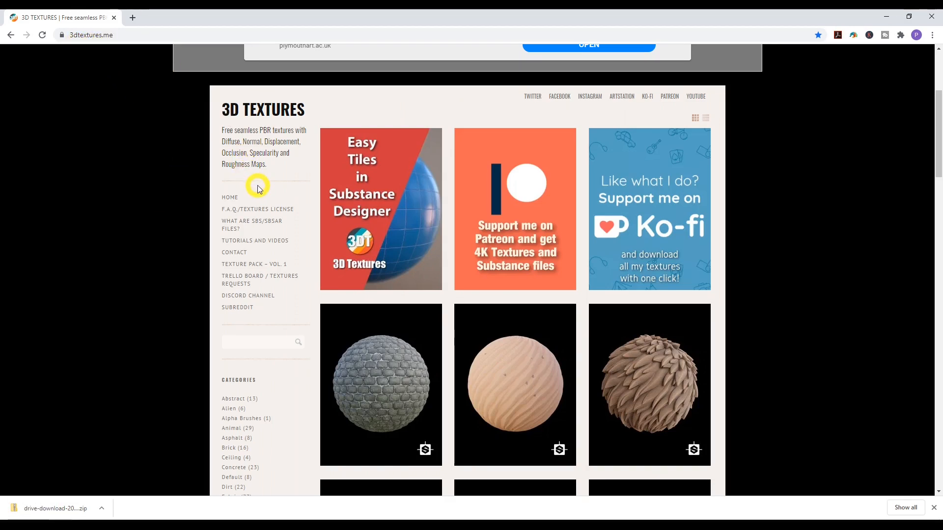
scroll(259, 189, "down", 1)
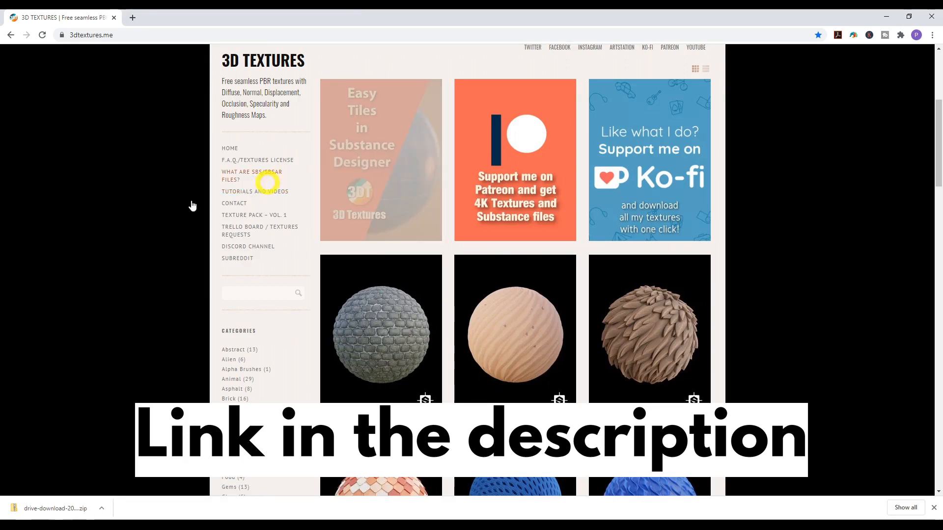
scroll(98, 241, "down", 3)
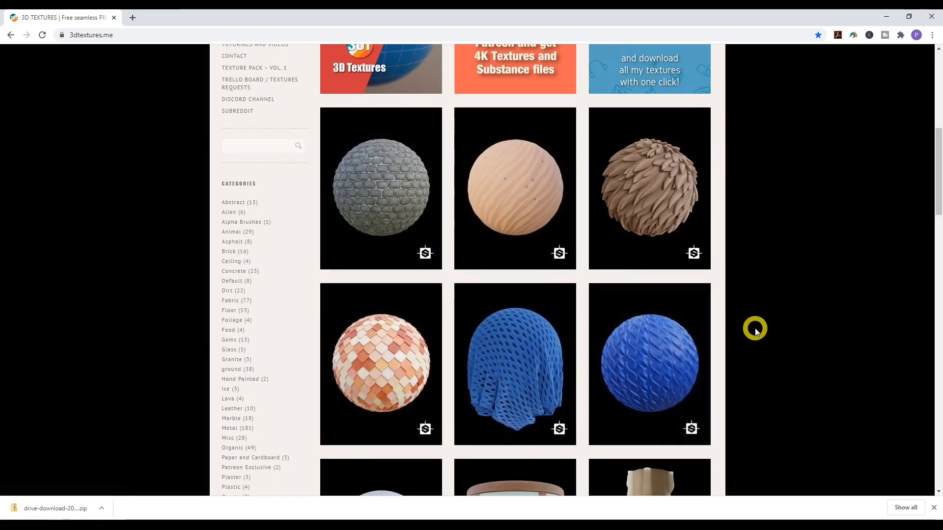
scroll(755, 330, "down", 2)
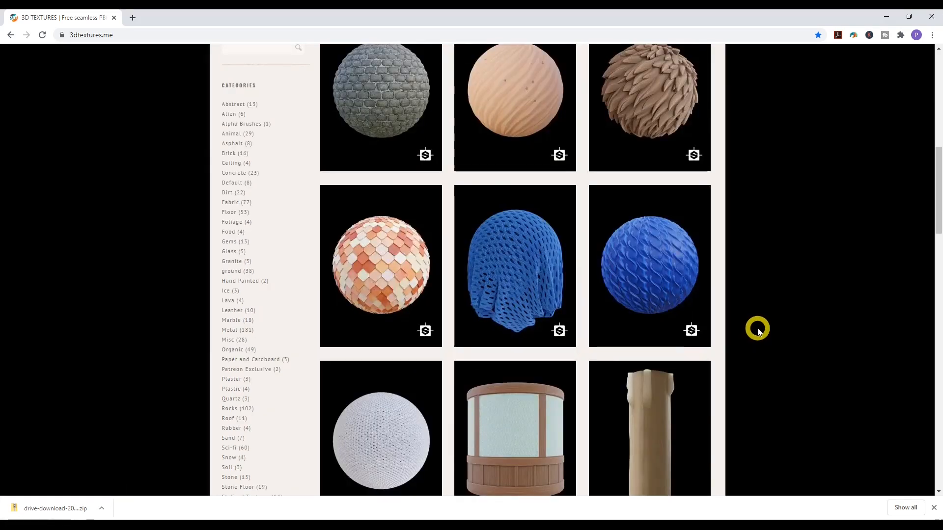
scroll(757, 330, "up", 8)
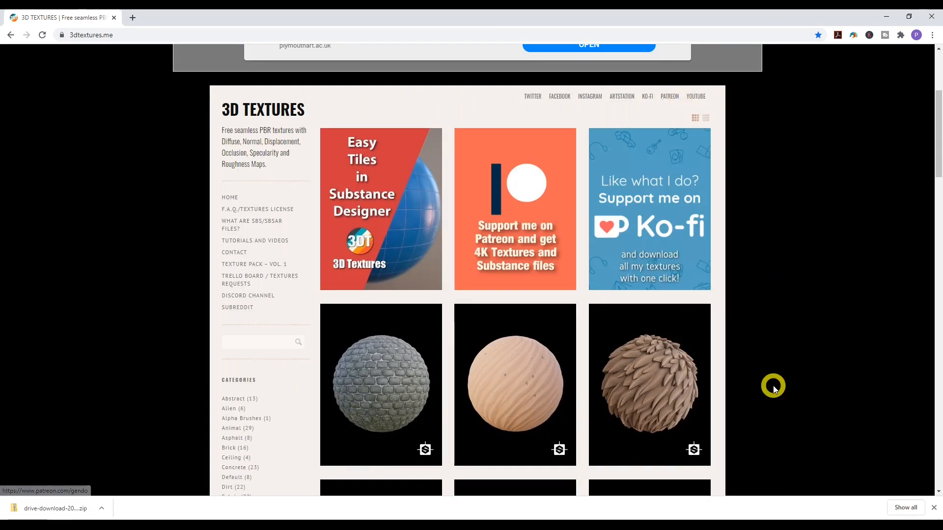
scroll(774, 387, "down", 3)
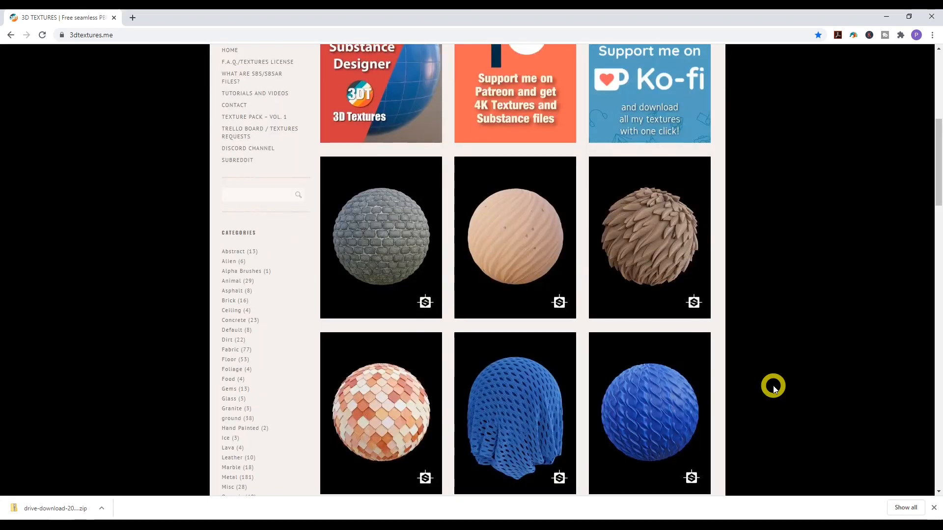
scroll(775, 385, "down", 2)
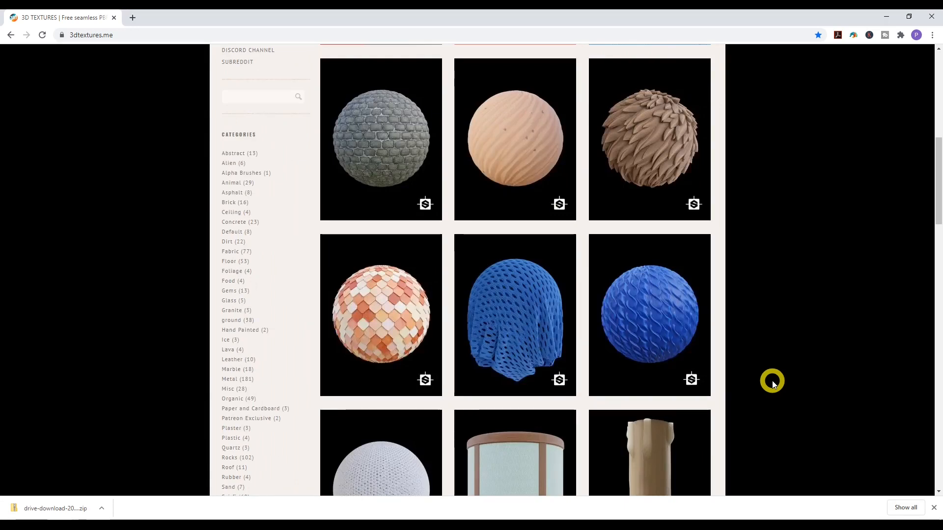
scroll(771, 383, "down", 1)
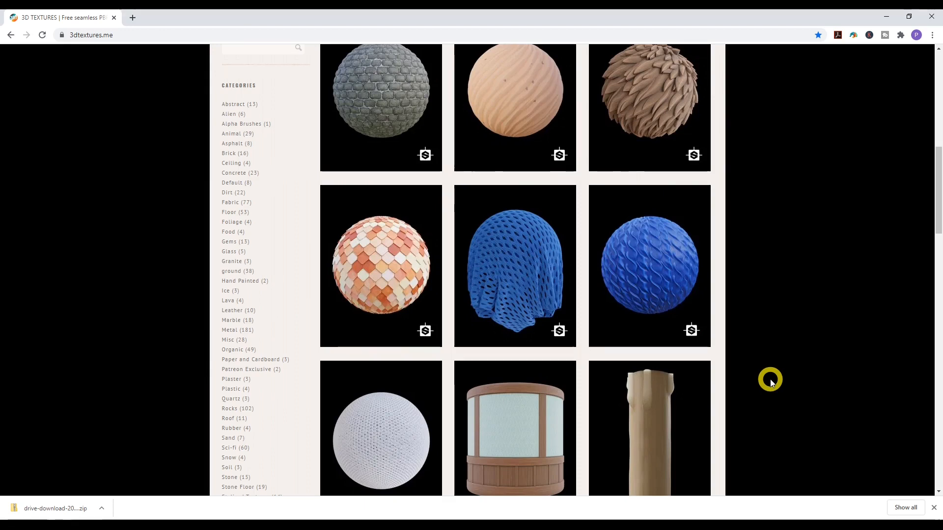
scroll(771, 382, "down", 1)
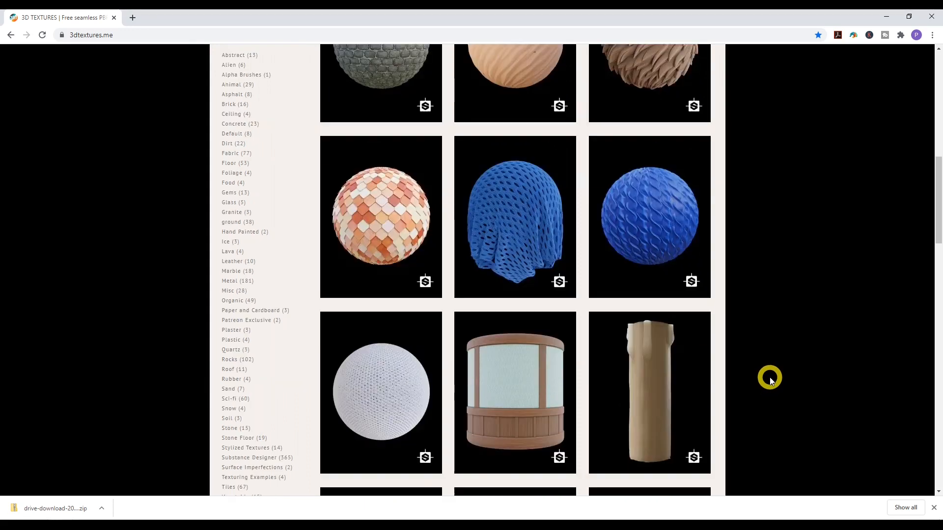
scroll(769, 382, "down", 1)
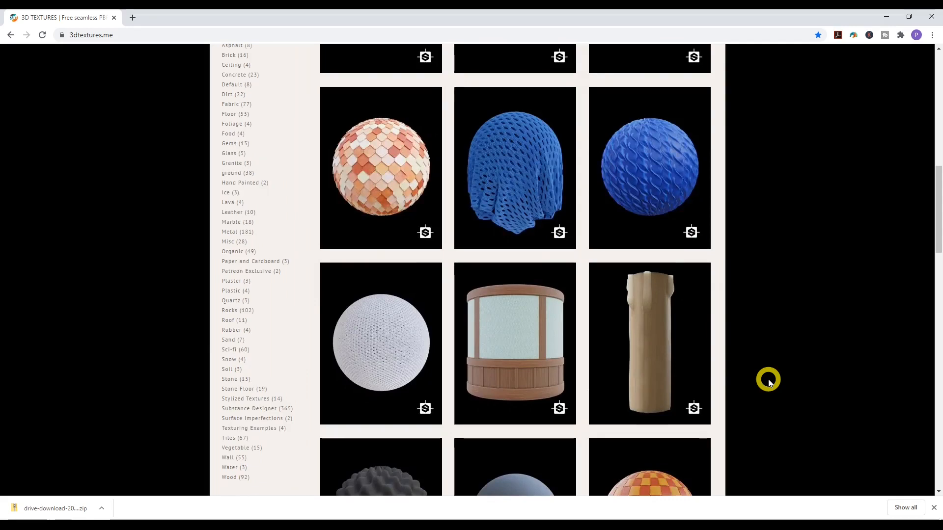
scroll(770, 382, "down", 2)
scroll(770, 383, "down", 2)
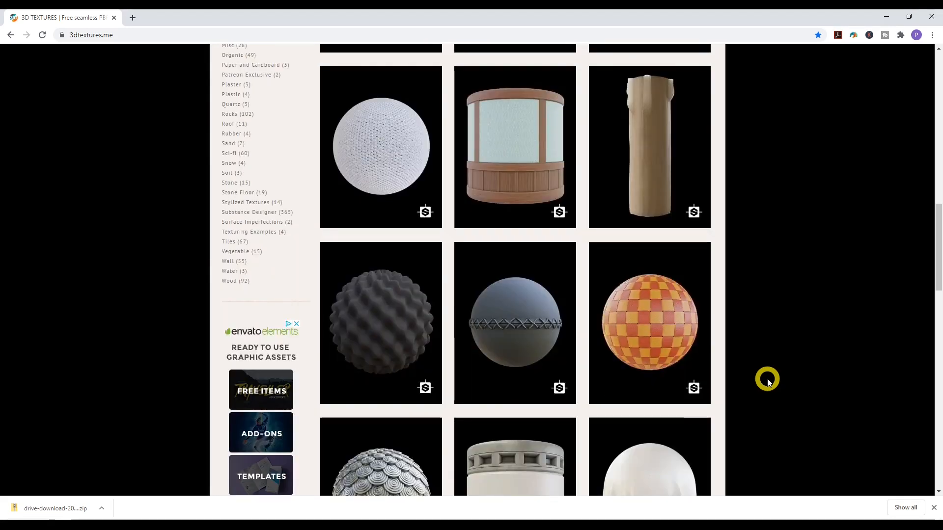
scroll(769, 383, "down", 2)
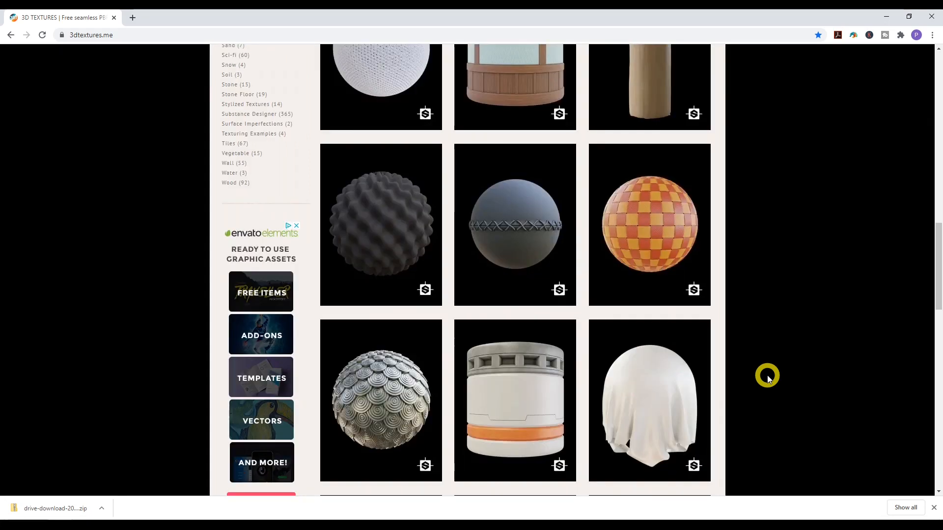
scroll(770, 379, "down", 4)
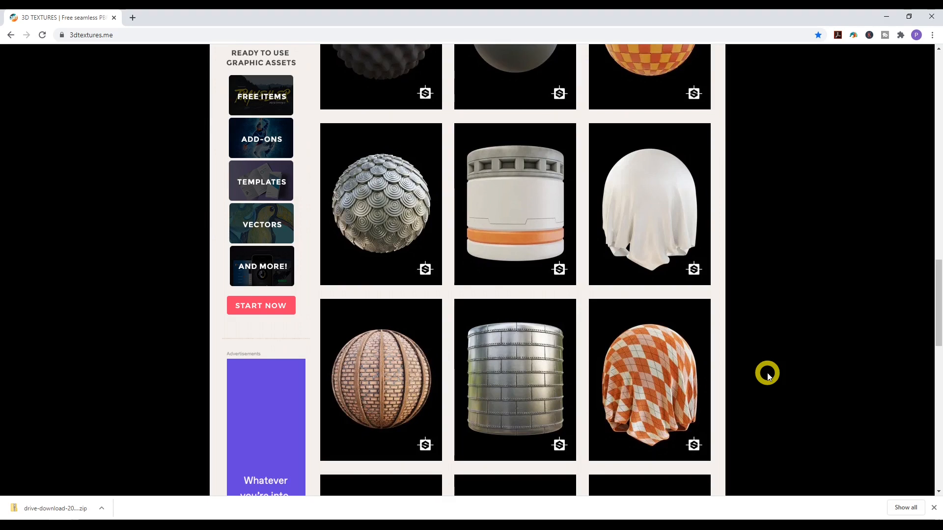
scroll(769, 376, "down", 3)
scroll(768, 374, "down", 2)
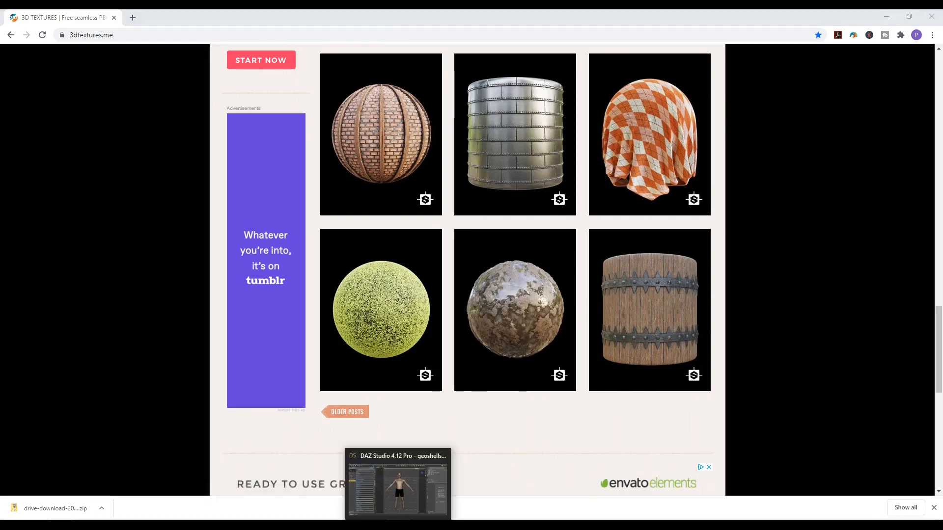
Switch back to DAZ Studio and create a geometry shell for the Genesis 8 Male figure with the Parent to Selected Item option.
left_click(406, 494)
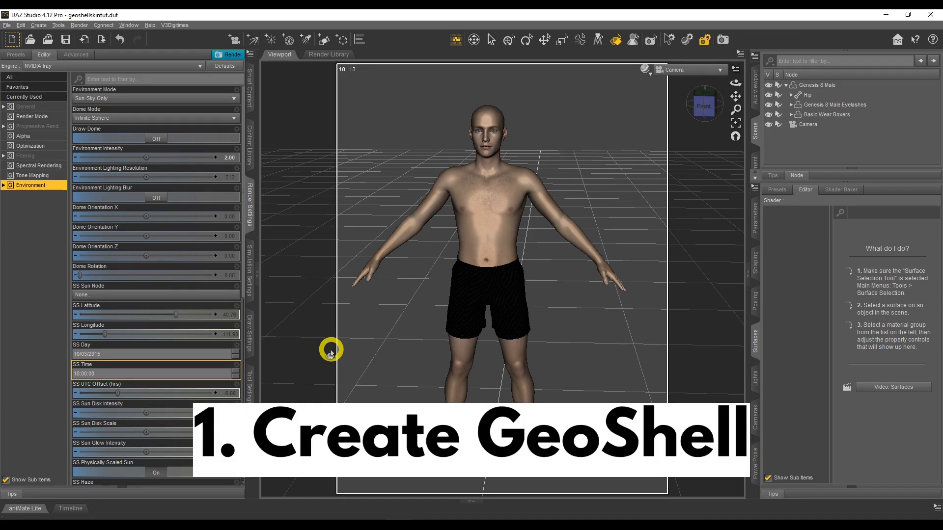
left_click(823, 87)
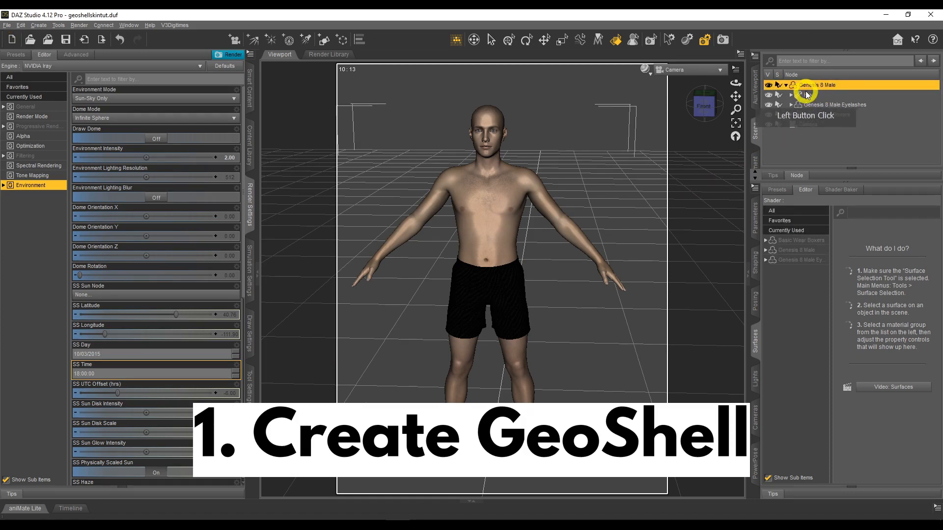
left_click(38, 25)
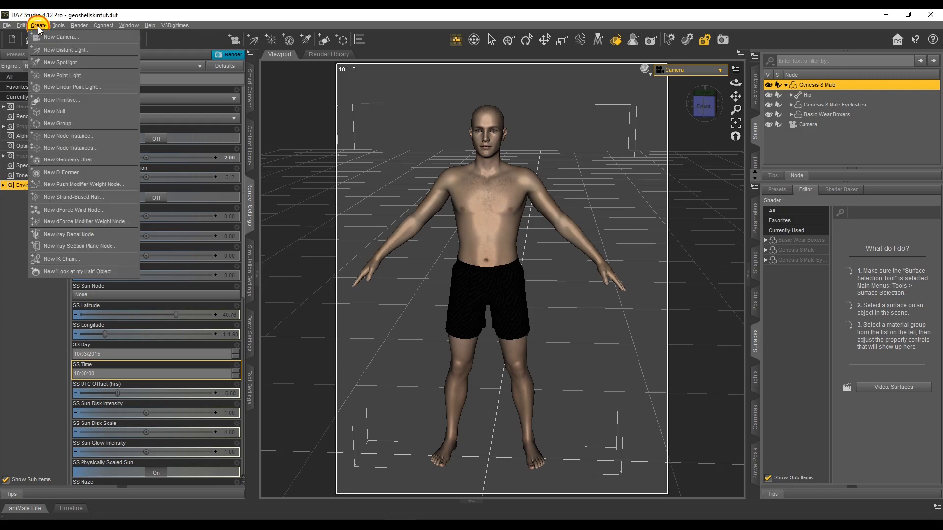
left_click(95, 159)
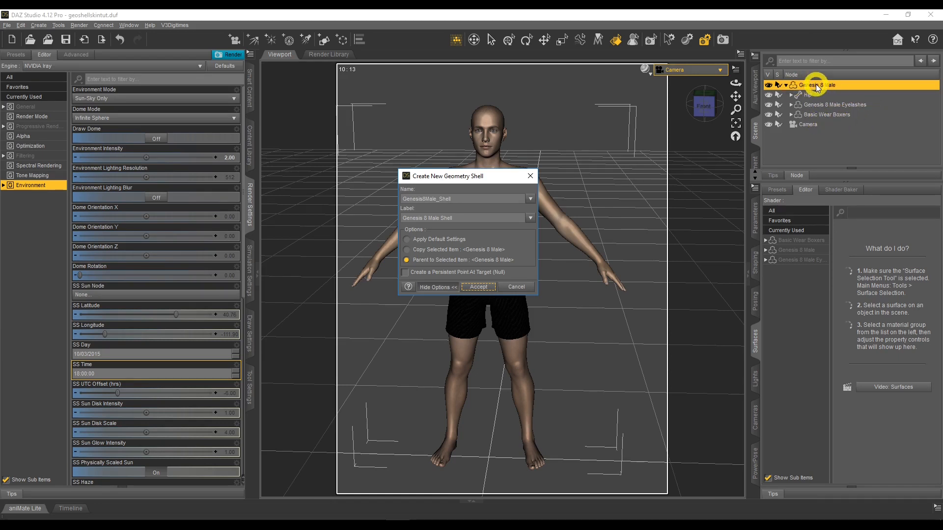
left_click(478, 287)
Apply the Iray Uber Base shader to all surfaces of the Genesis 8 Male Shell.
left_click(819, 124)
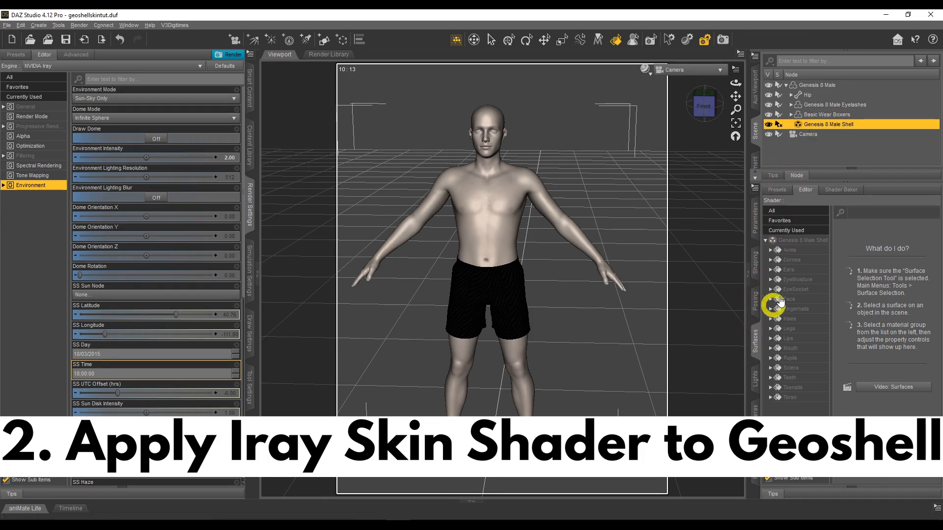
left_click(801, 240)
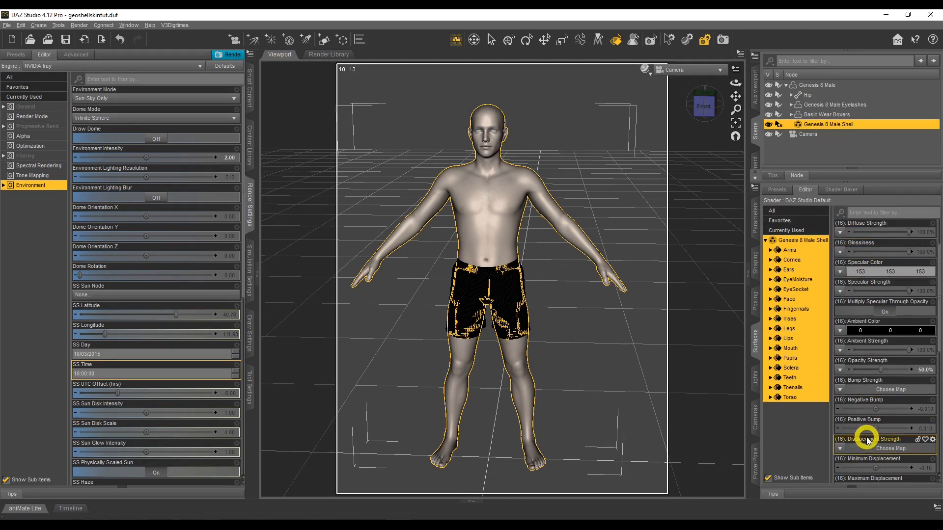
scroll(867, 438, "up", 2)
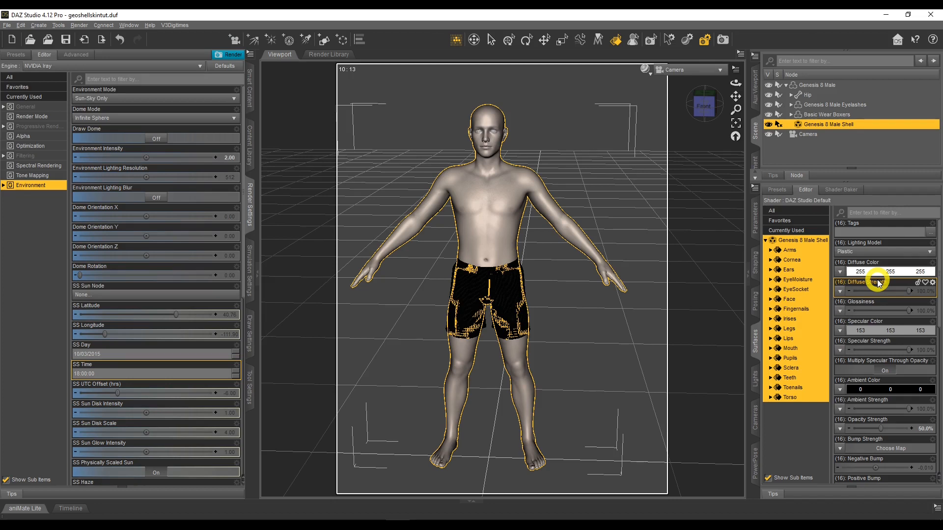
left_click(779, 189)
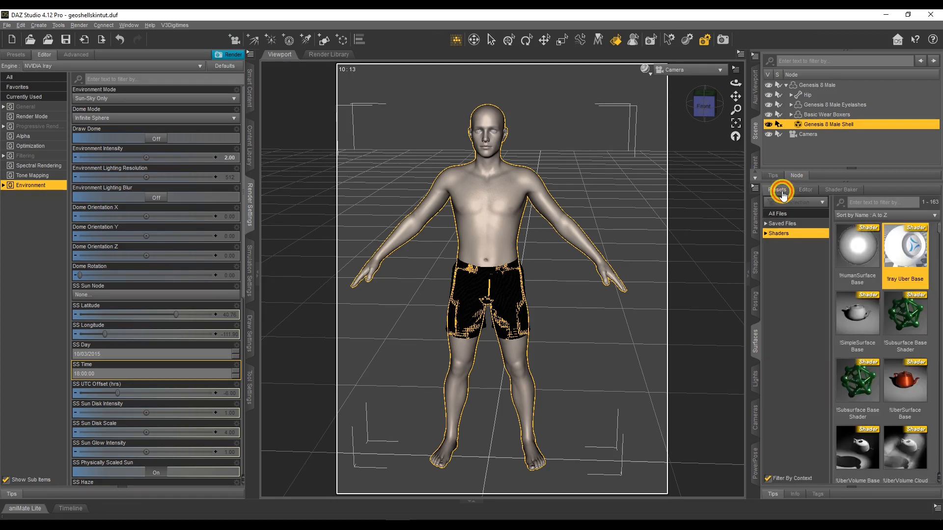
double_click(906, 256)
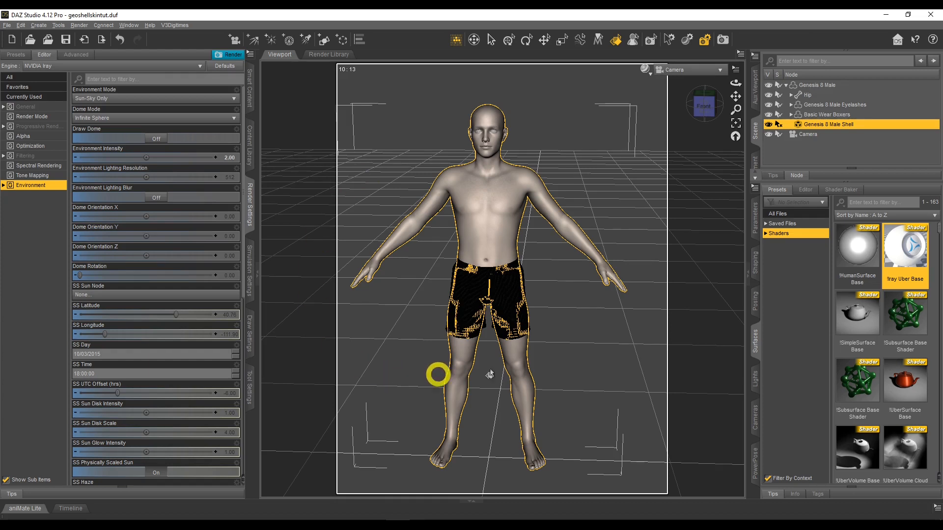
Set Cutout Opacity to 0 on the shell's Cornea, EyeMoisture, EyeSocket, Irises, Mouth, Pupils, Sclera and Teeth surfaces.
left_click(807, 190)
scroll(866, 282, "down", 3)
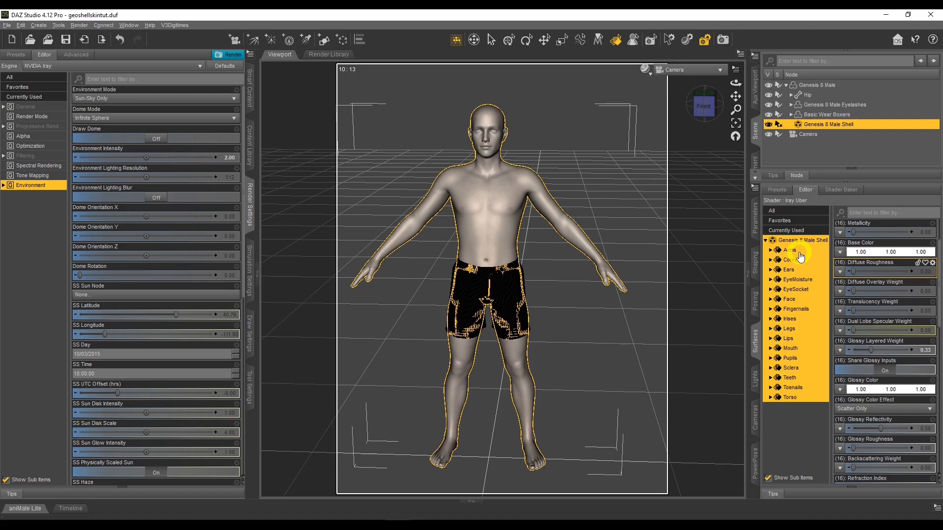
left_click(800, 254)
left_click(801, 262)
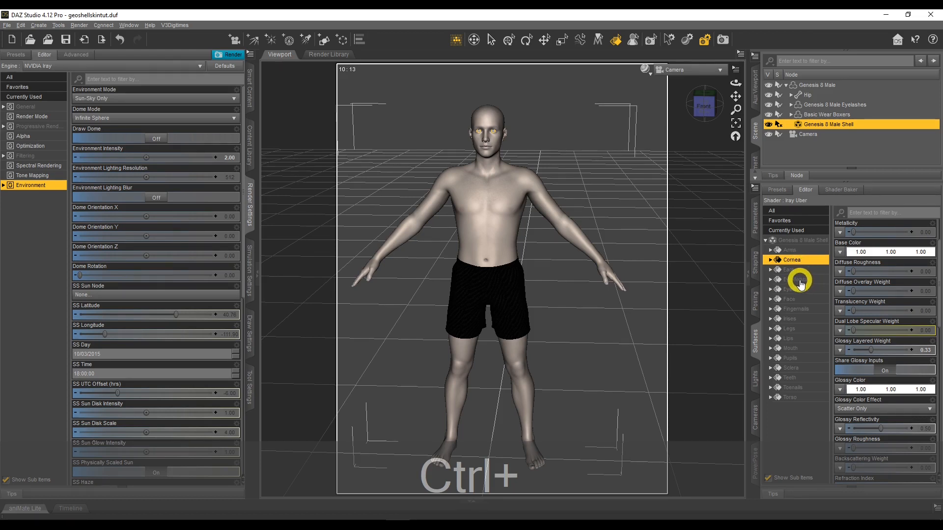
left_click(800, 283, "ctrl")
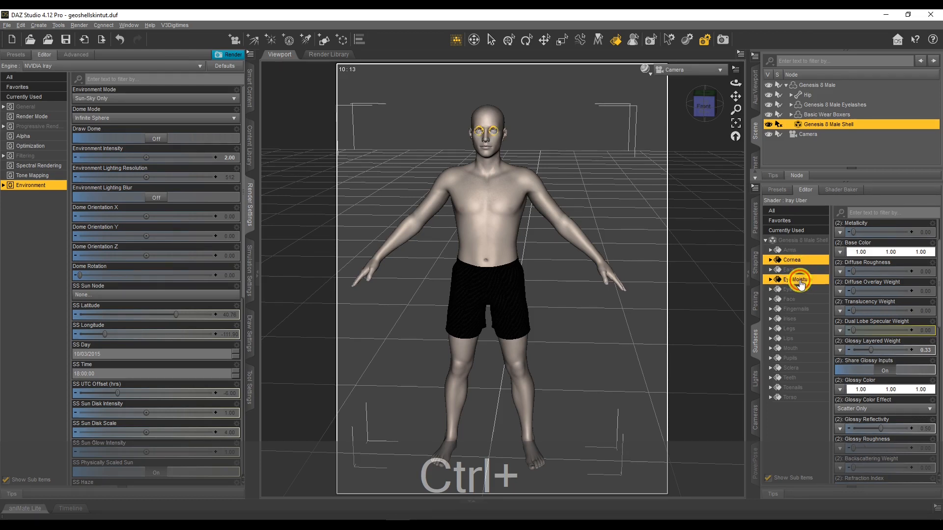
left_click(799, 310, "ctrl")
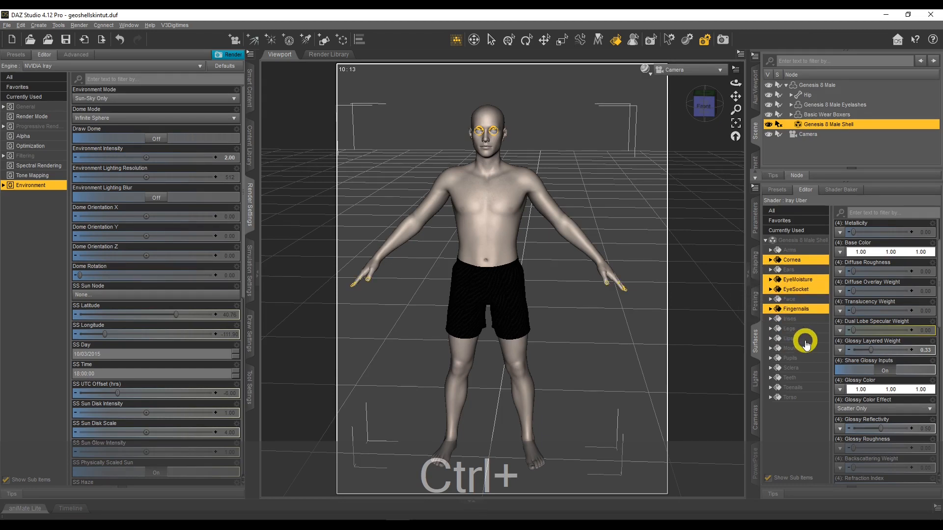
left_click(799, 308, "ctrl")
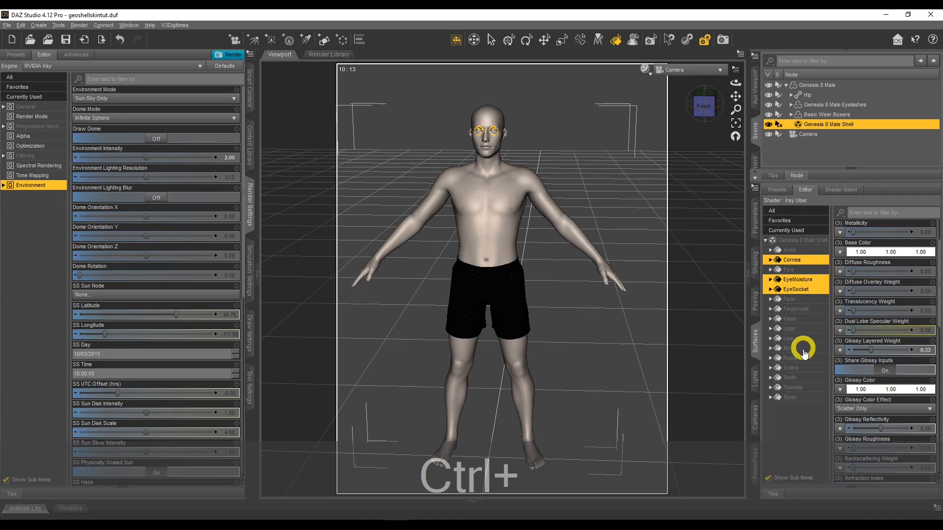
left_click(800, 319, "ctrl")
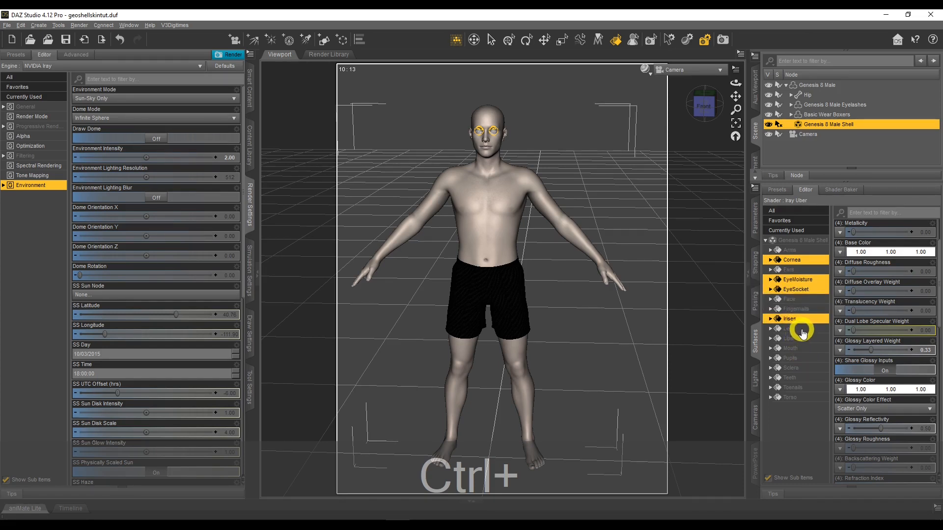
left_click(811, 350, "ctrl")
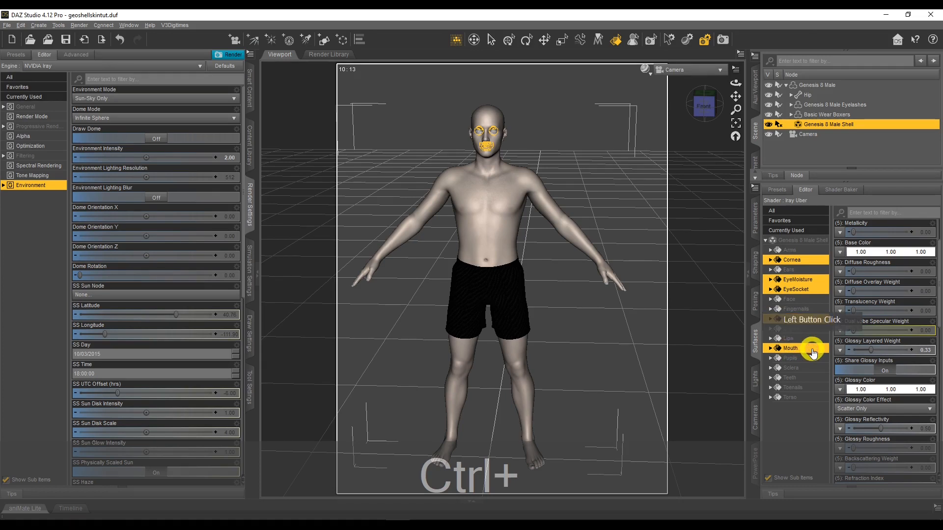
left_click(801, 358, "ctrl")
left_click(804, 369, "ctrl")
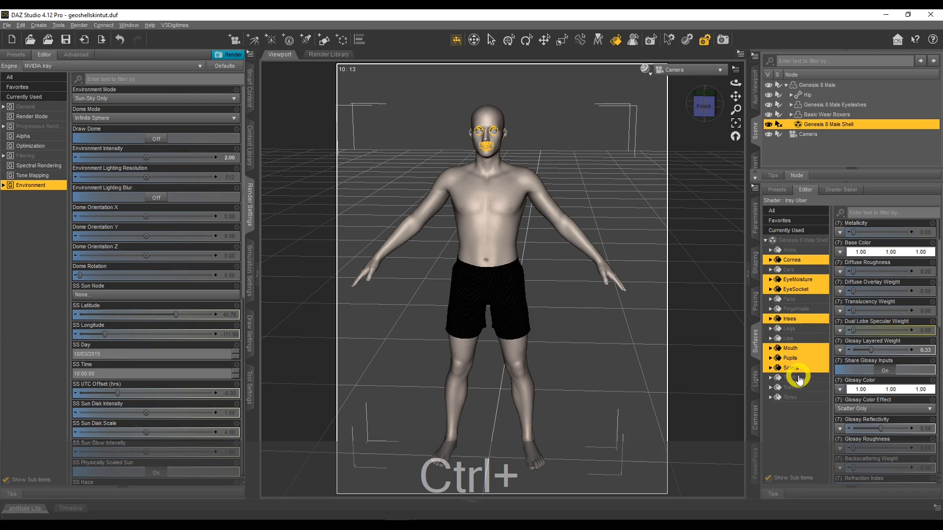
left_click(800, 377, "ctrl")
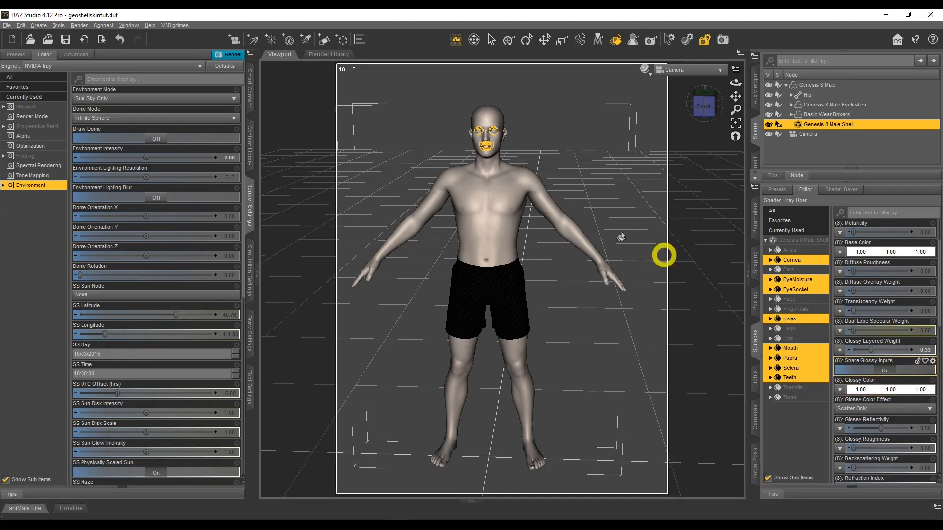
scroll(880, 361, "down", 6)
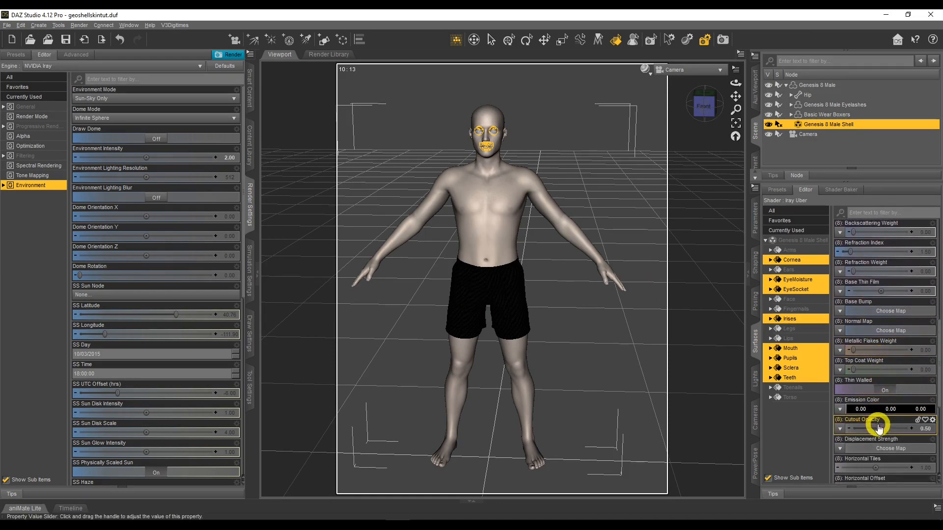
left_click_drag(880, 428, 825, 423)
Examine the Genesis 8 Male Shell's per-surface Visibility parameters as an alternative way to hide parts of the shell.
left_click(491, 39)
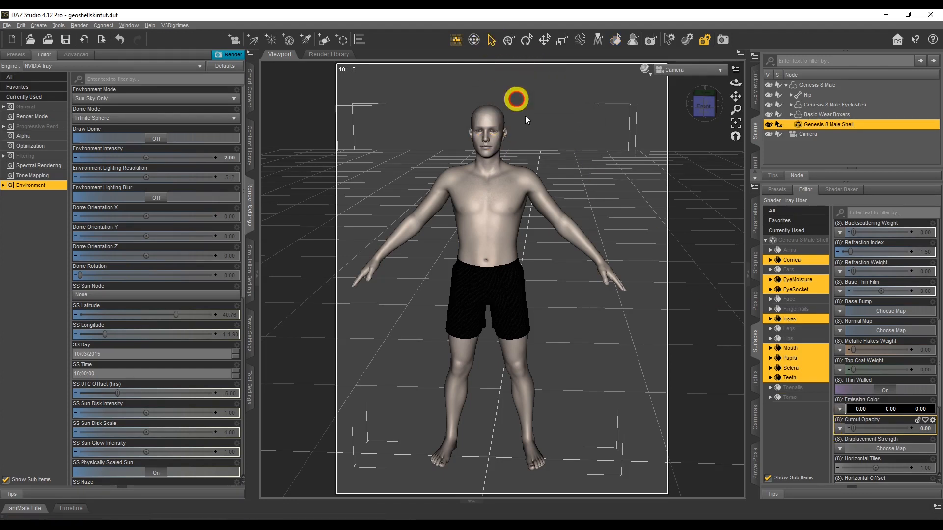
left_click(491, 130)
left_click(761, 228)
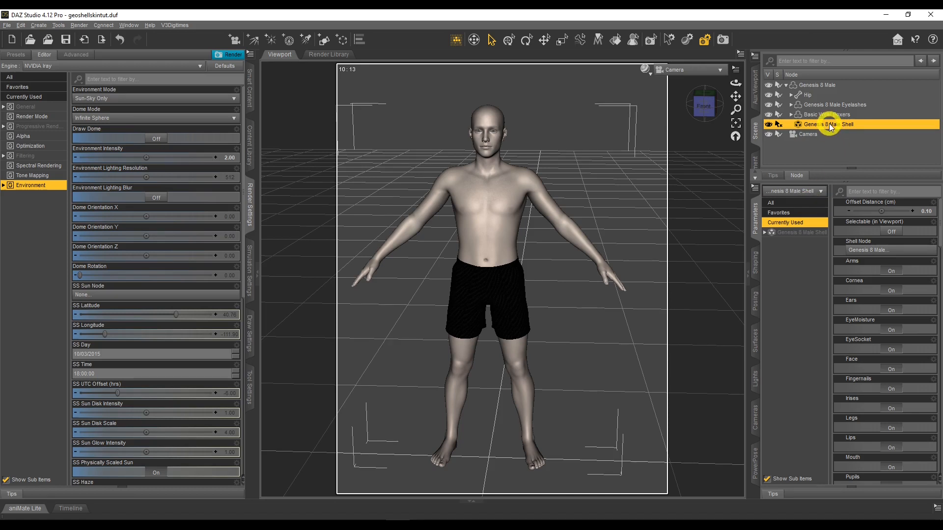
left_click(789, 233)
left_click(762, 231)
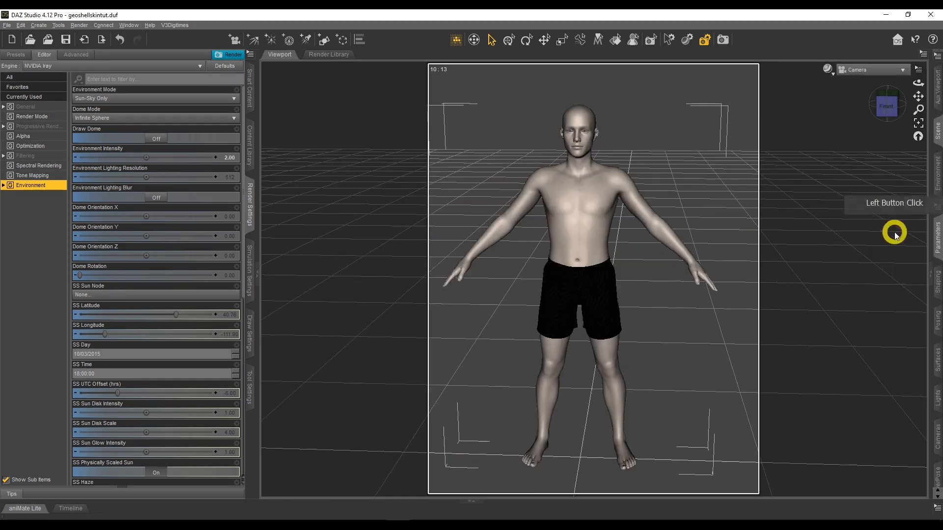
left_click(936, 234)
left_click(770, 233)
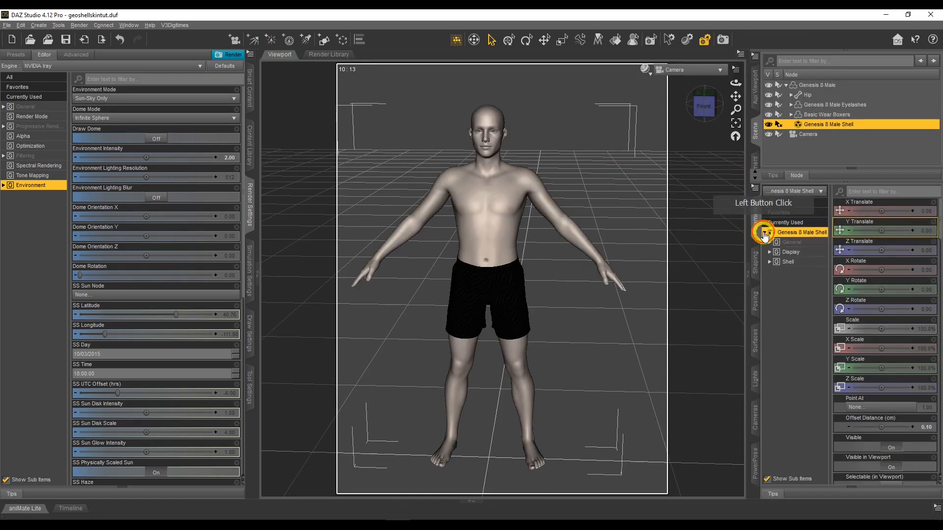
left_click(769, 262)
left_click(791, 271)
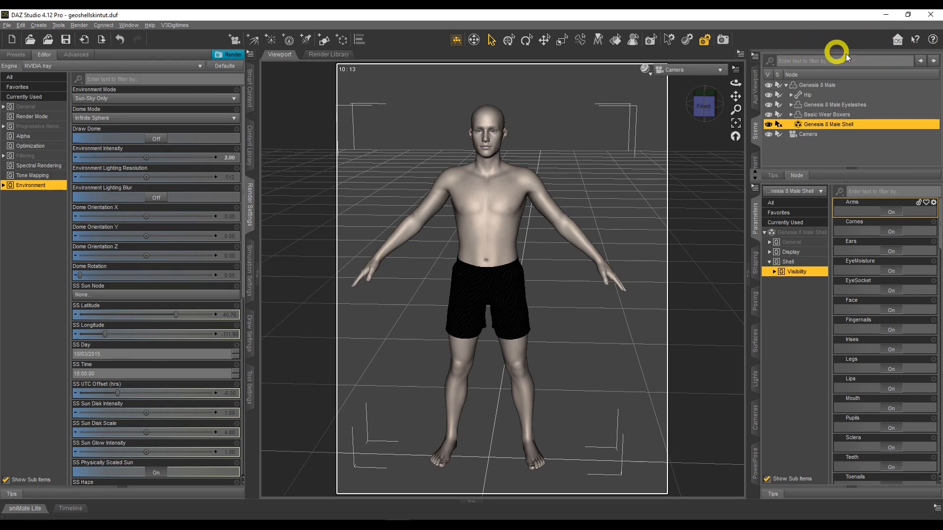
Select the shell's Arms, Ears, Face, Fingernails, Legs, Lips, Toenails and Torso surfaces together for editing.
left_click(757, 344)
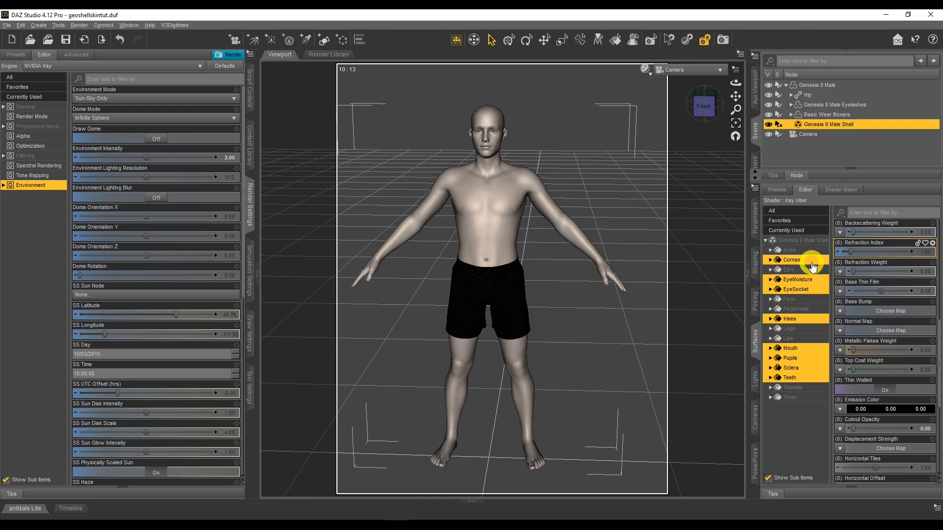
left_click(796, 270)
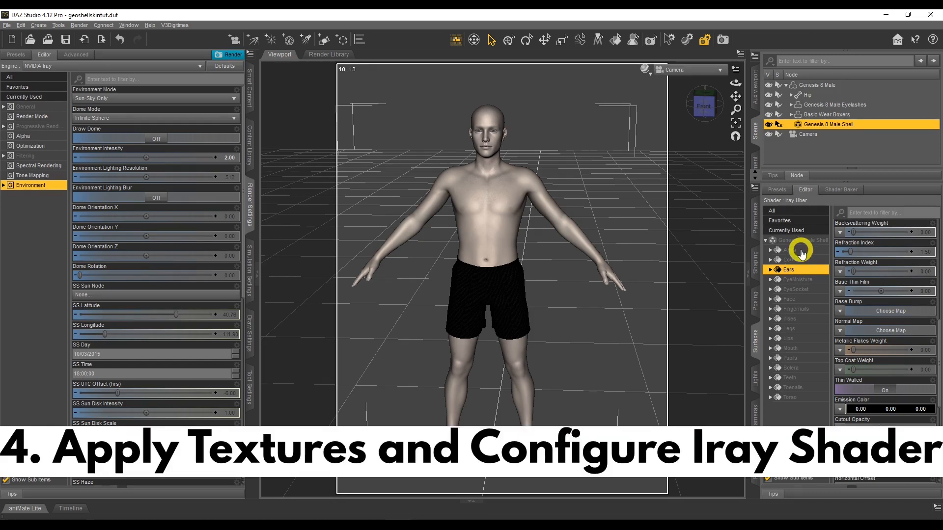
left_click(801, 250)
left_click(797, 271, "ctrl")
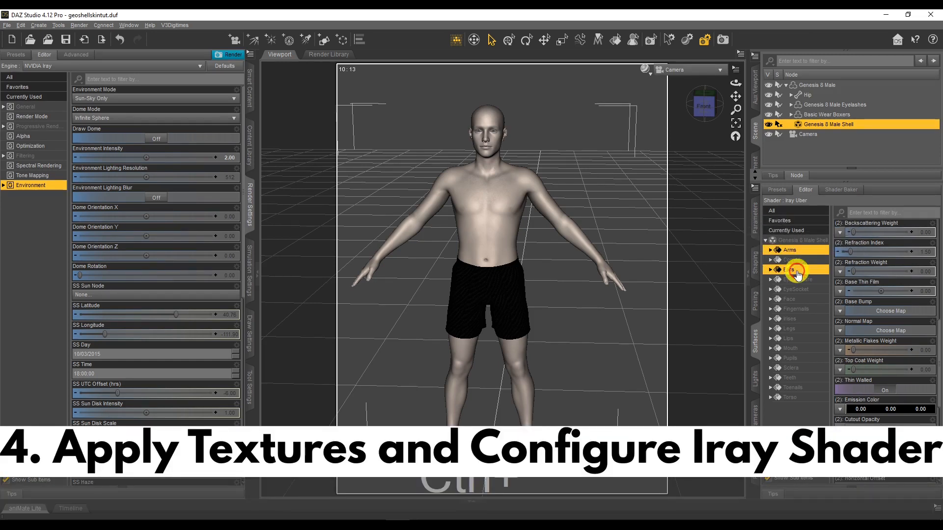
left_click(791, 299, "ctrl")
left_click(800, 309, "ctrl")
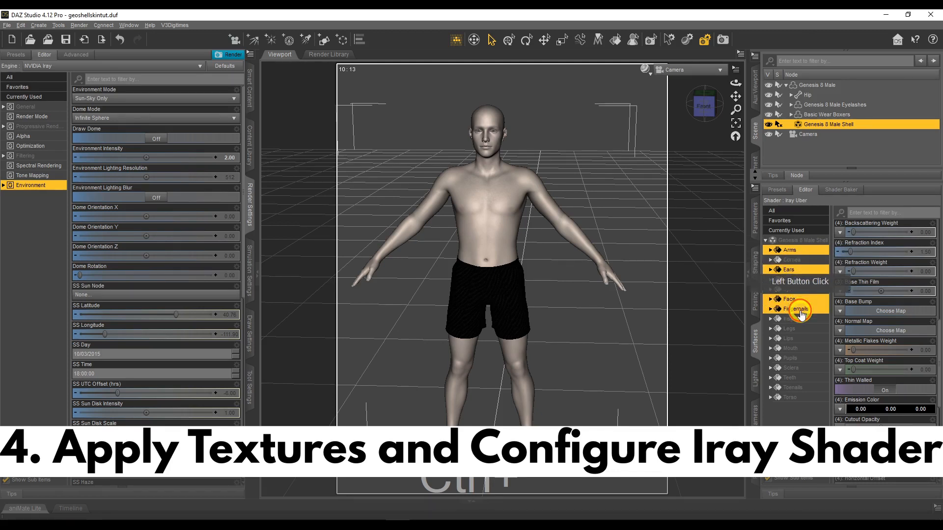
left_click(798, 328, "ctrl")
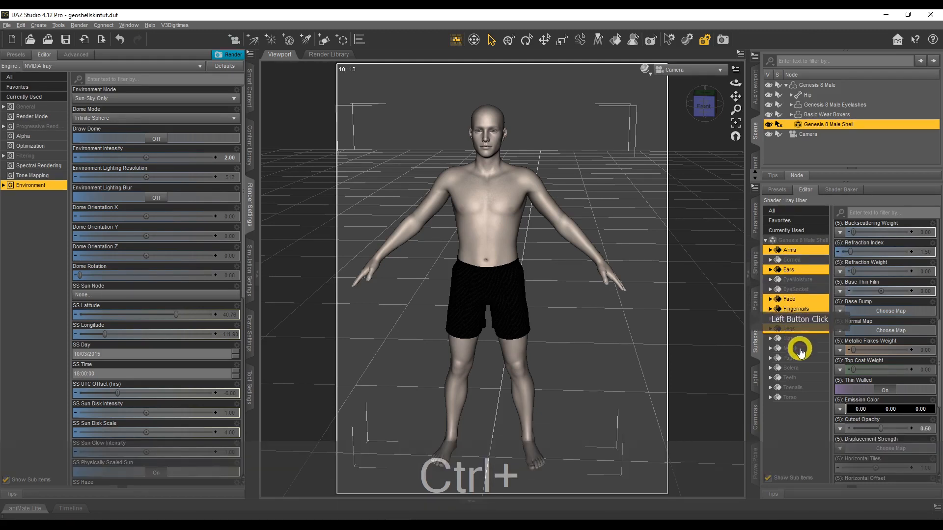
left_click(795, 339, "ctrl")
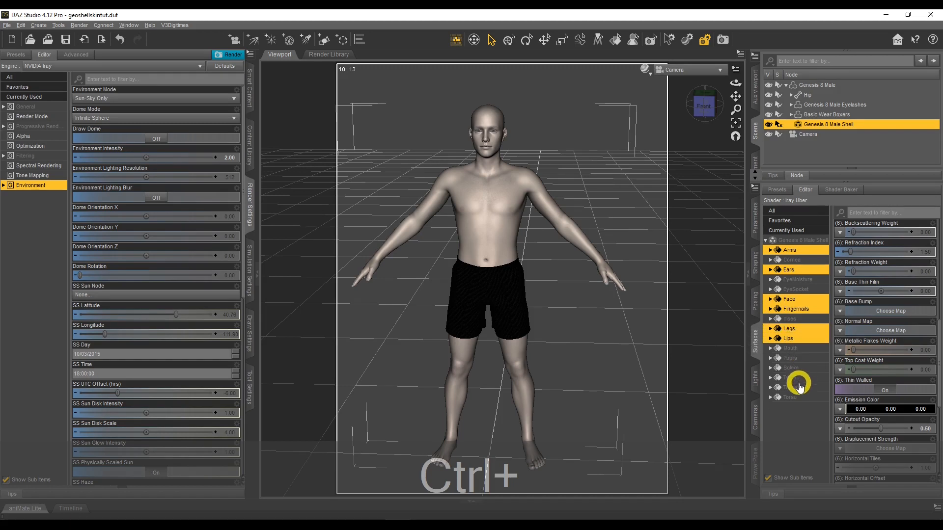
left_click(799, 388, "ctrl")
left_click(795, 398, "ctrl")
Browse for a Base Color map in the 4K textures' Stone_Wall_012_4K folder and preview the Stone_Wall_basecolor image.
scroll(872, 350, "up", 10)
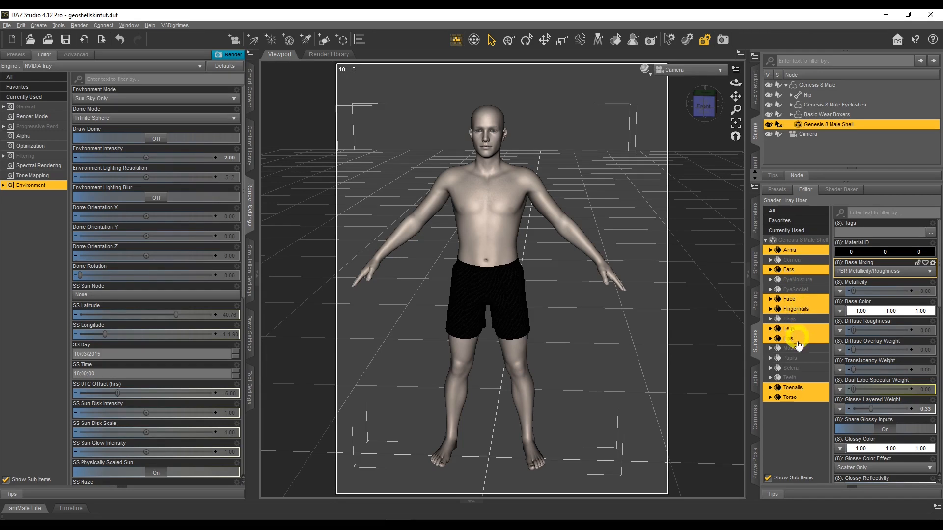
left_click(840, 312)
left_click(865, 179)
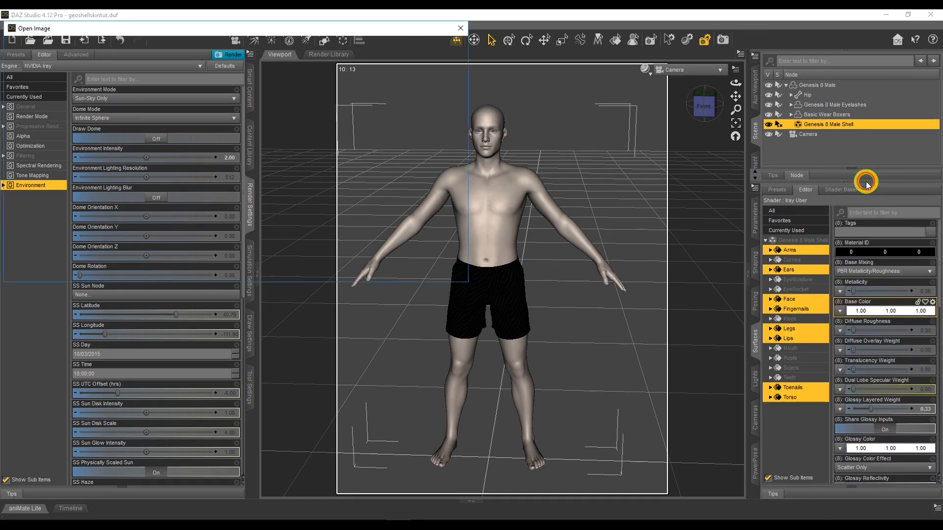
left_click(319, 190)
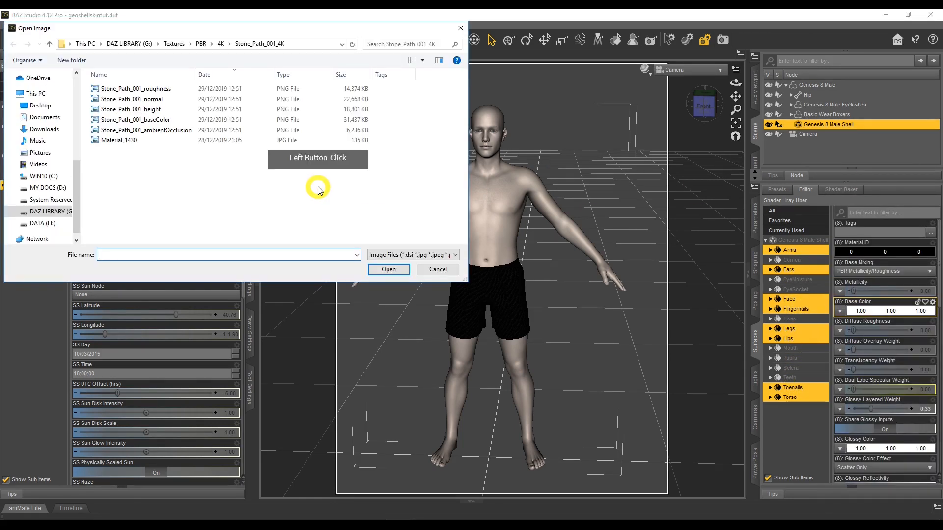
left_click(221, 45)
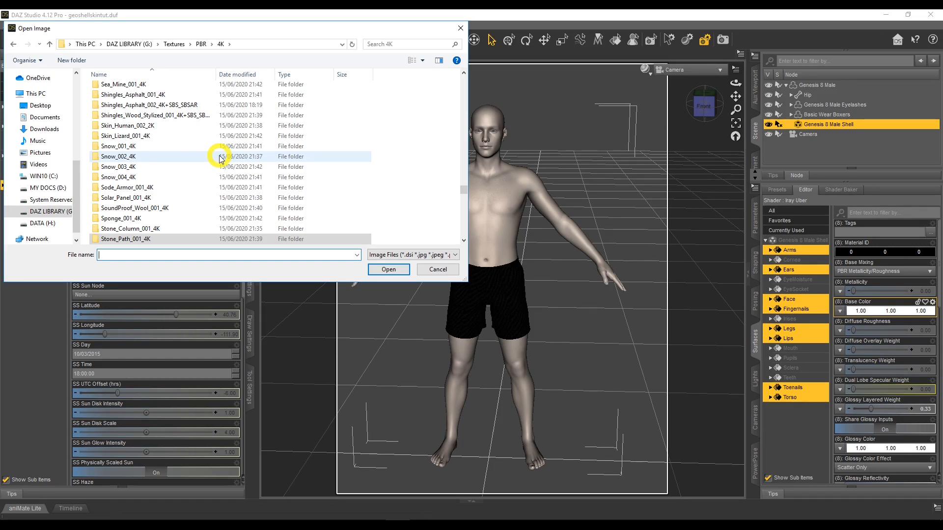
scroll(220, 158, "down", 3)
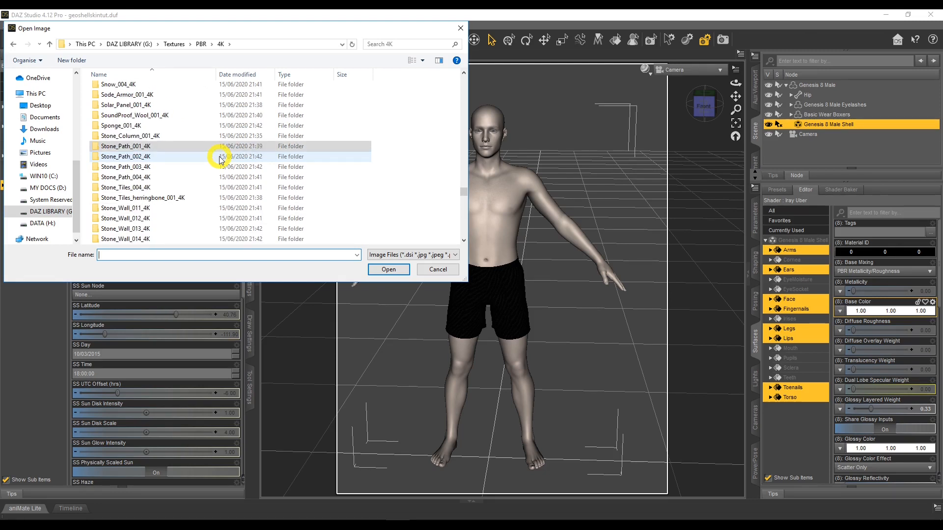
scroll(219, 159, "down", 1)
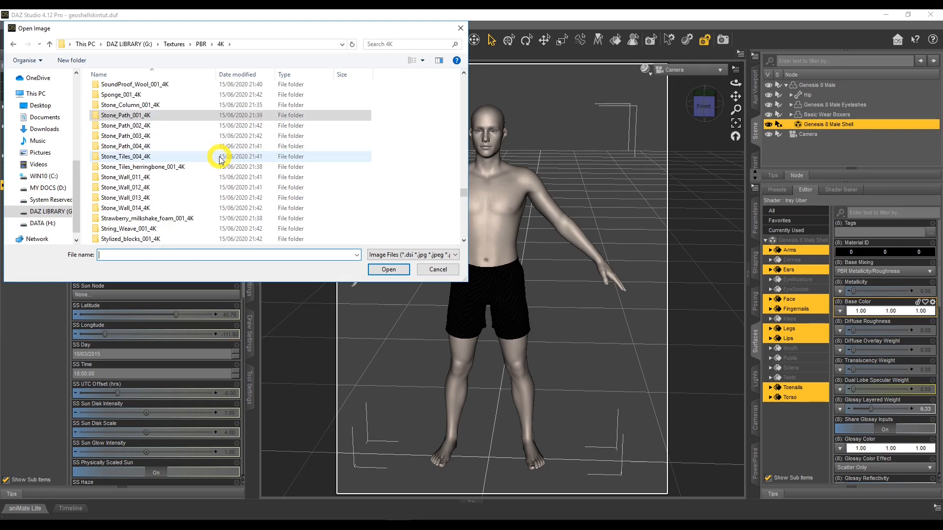
double_click(192, 187)
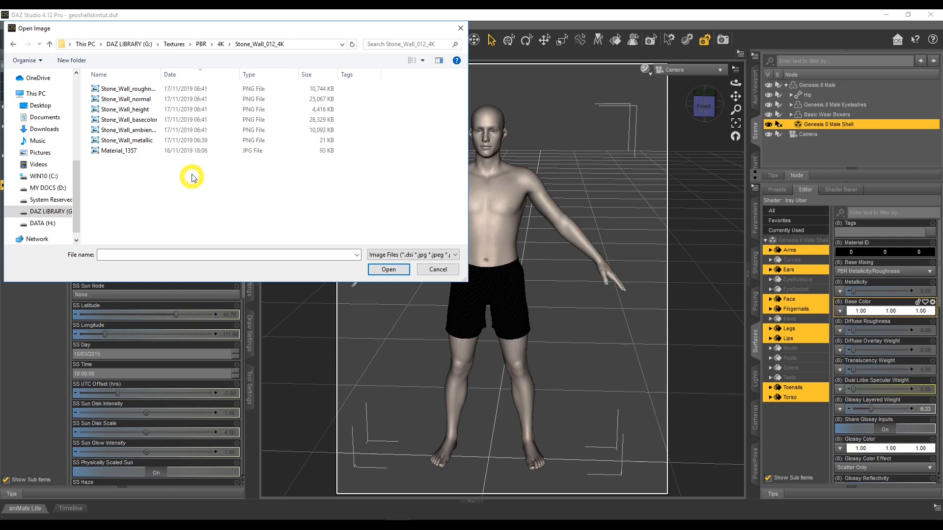
left_click(148, 120)
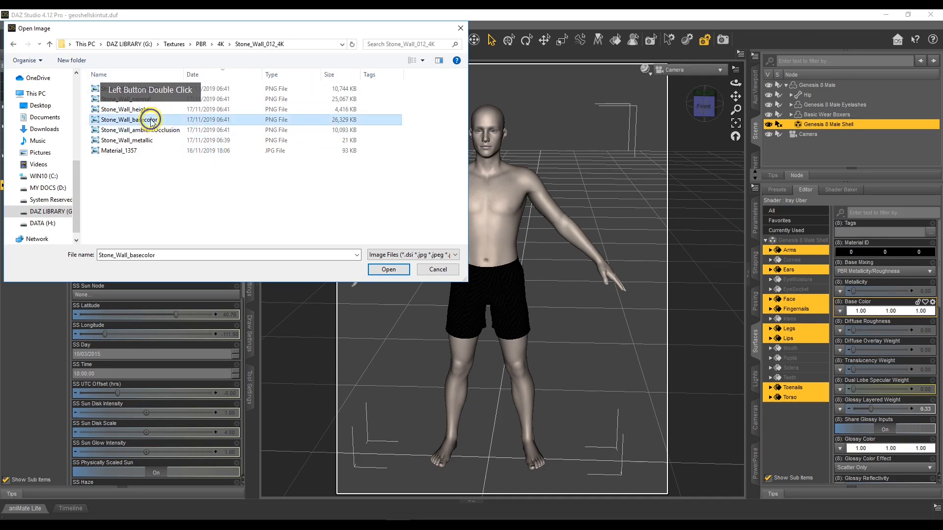
right_click(168, 120)
left_click(181, 141)
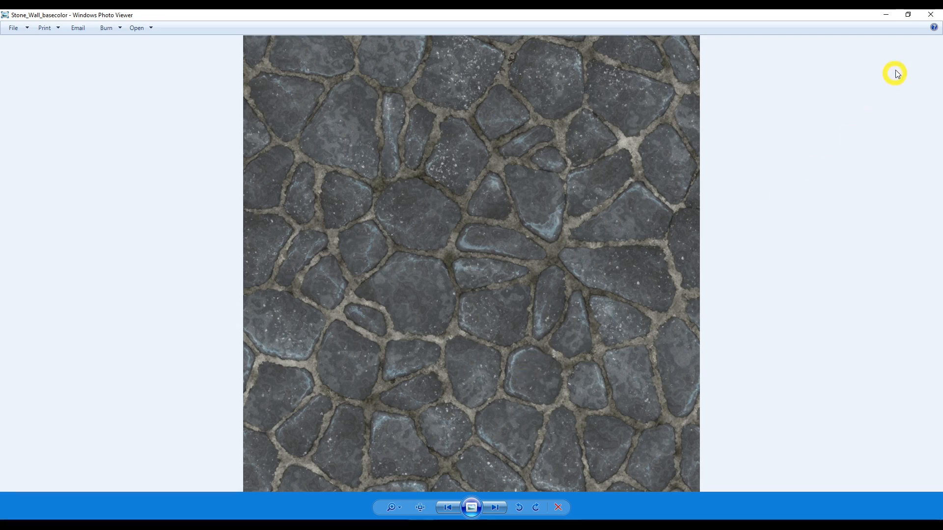
left_click(930, 14)
Load Stone_Wall_basecolor as the Base Color map of the selected surfaces and switch the viewport to NVIDIA Iray.
double_click(189, 123)
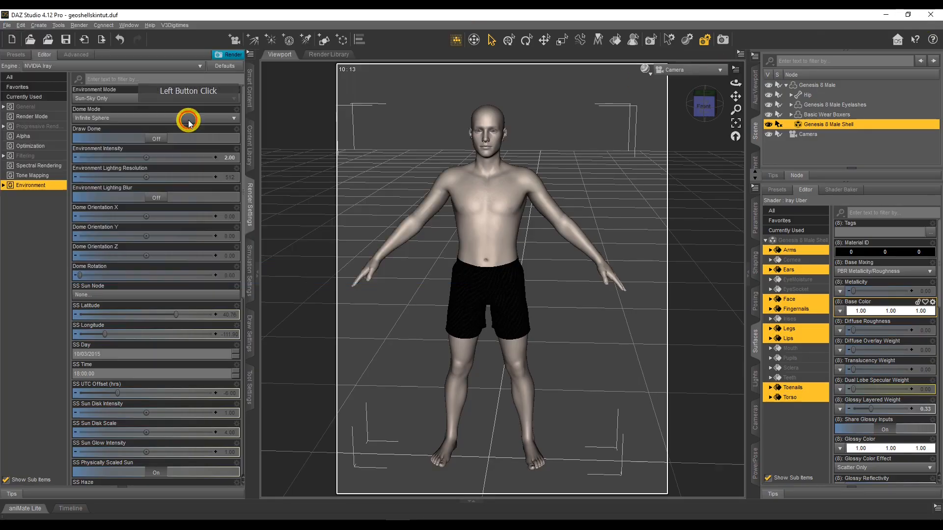
double_click(834, 258)
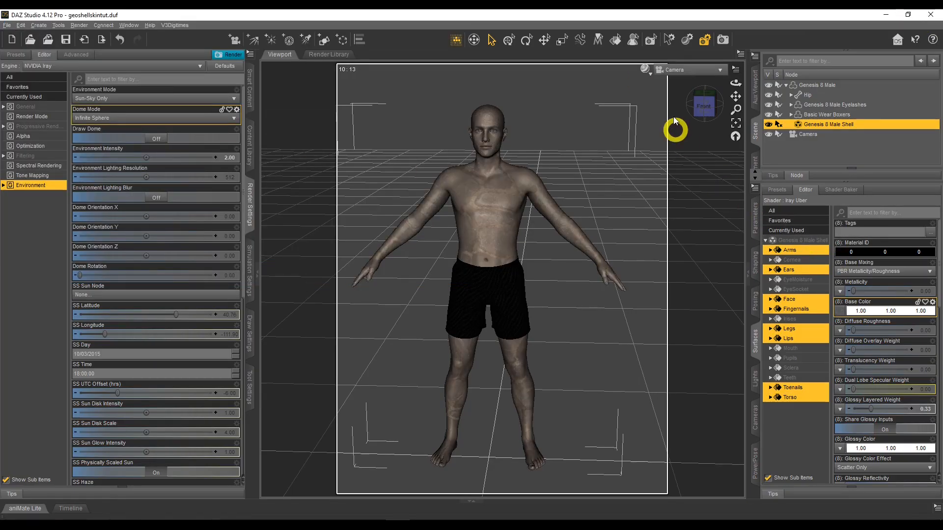
left_click(644, 69)
left_click(650, 188)
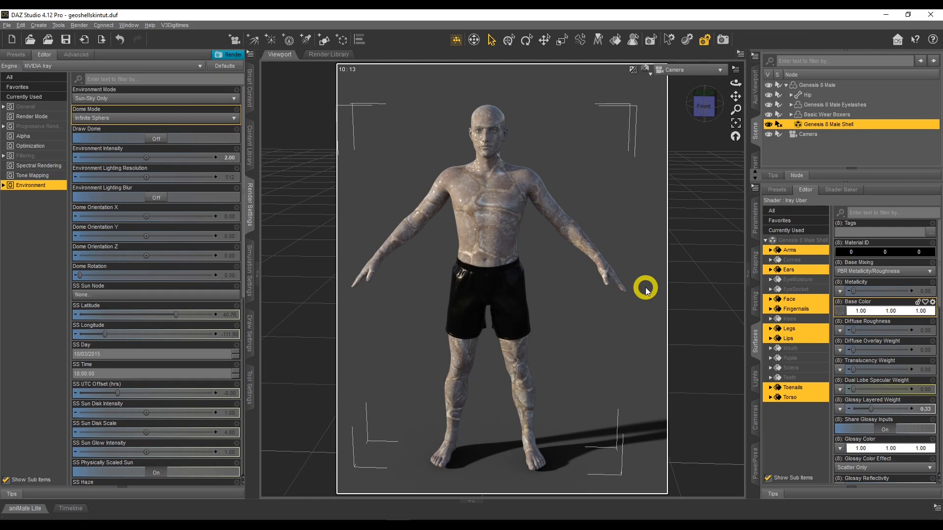
Tint the selected shell surfaces' Base Color with the saved orange custom color, RGB 255, 195, 75.
left_click(877, 313)
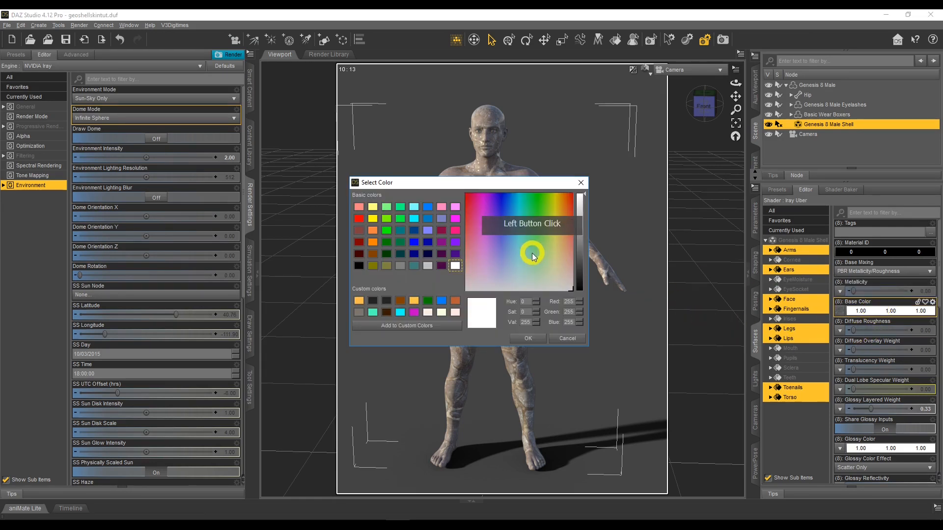
left_click(412, 300)
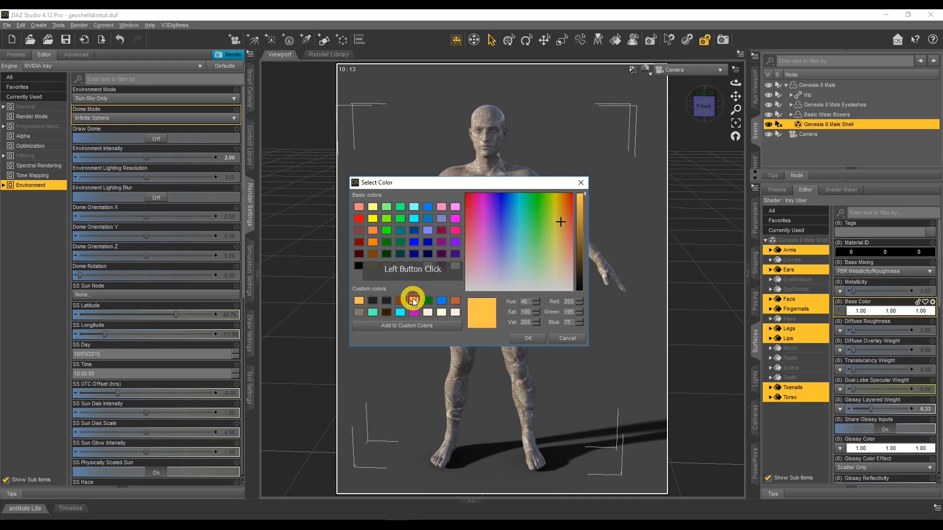
left_click(525, 339)
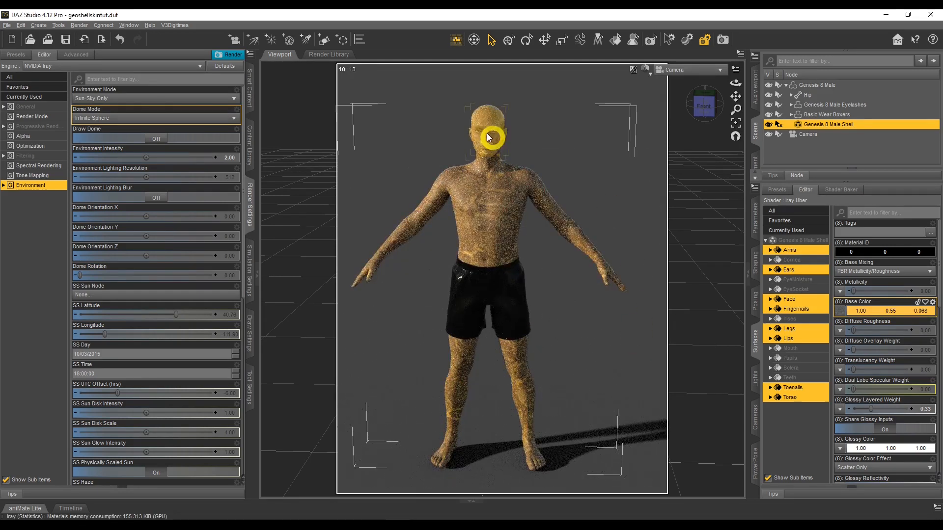
left_click(873, 314)
left_click(414, 300)
left_click(528, 339)
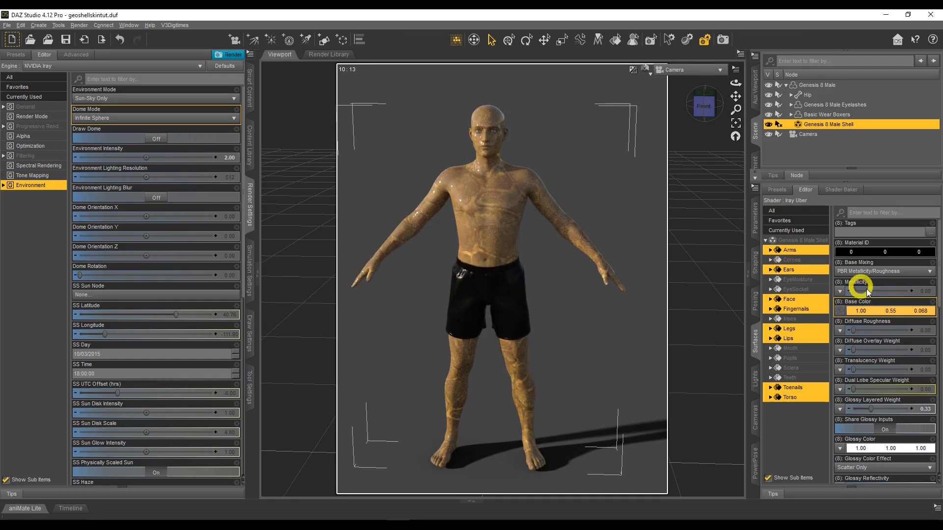
Frame the figure's head and chest in the viewport and set the selected surfaces' Translucency Weight to 0.5.
scroll(880, 297, "down", 3)
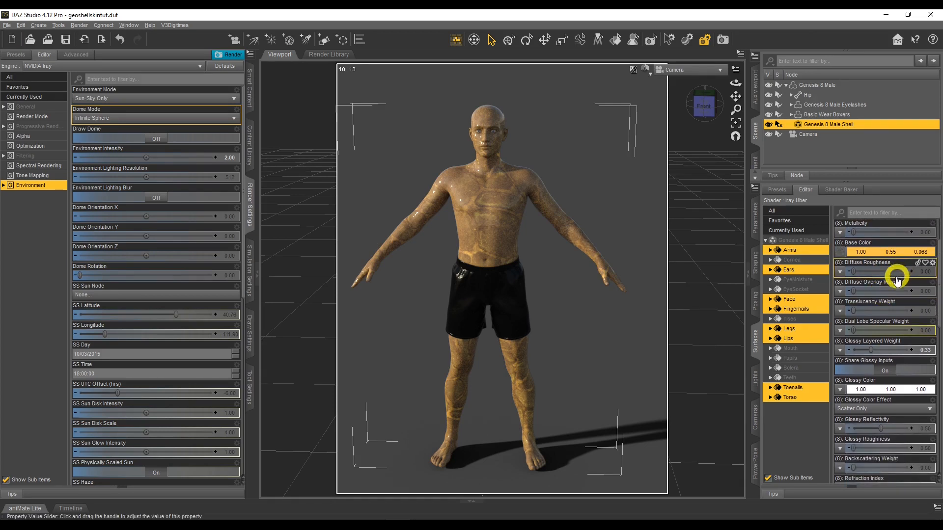
scroll(626, 137, "up", 8)
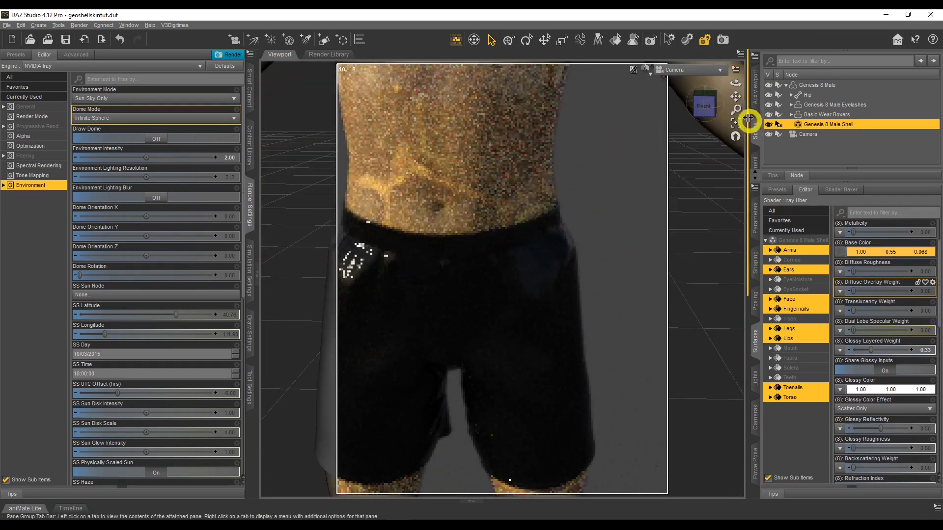
left_click_drag(735, 95, 727, 93)
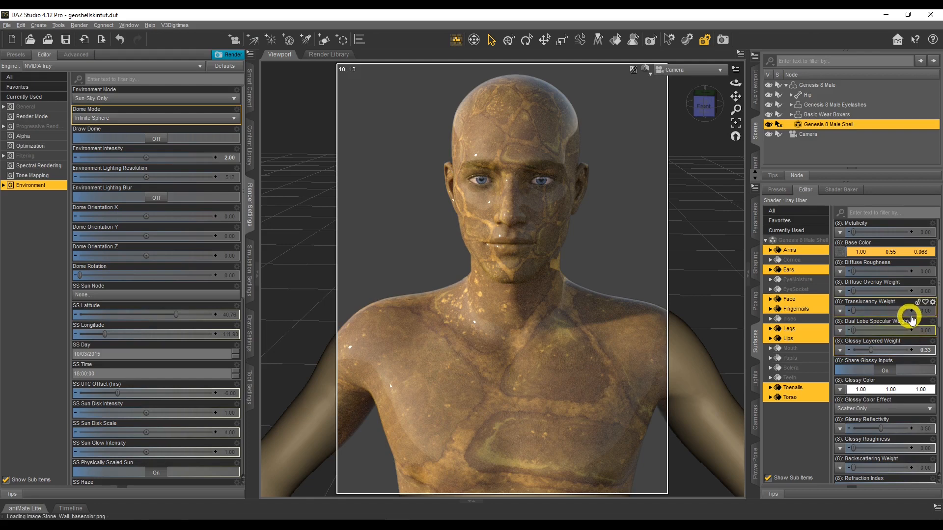
left_click(929, 310)
type("0.5")
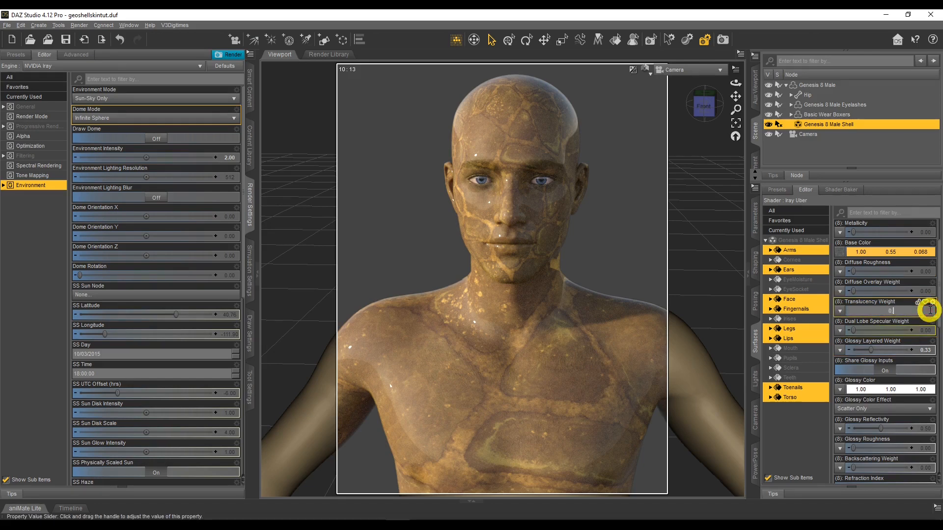
key("Return")
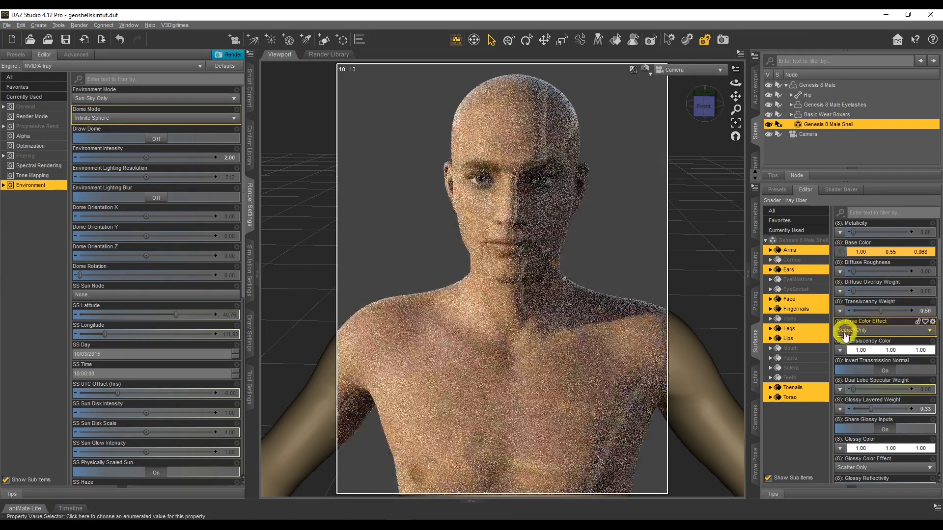
Set the Translucency Color of the selected surfaces to the same saved orange as the Base Color.
left_click(876, 349)
left_click(414, 301)
left_click(526, 339)
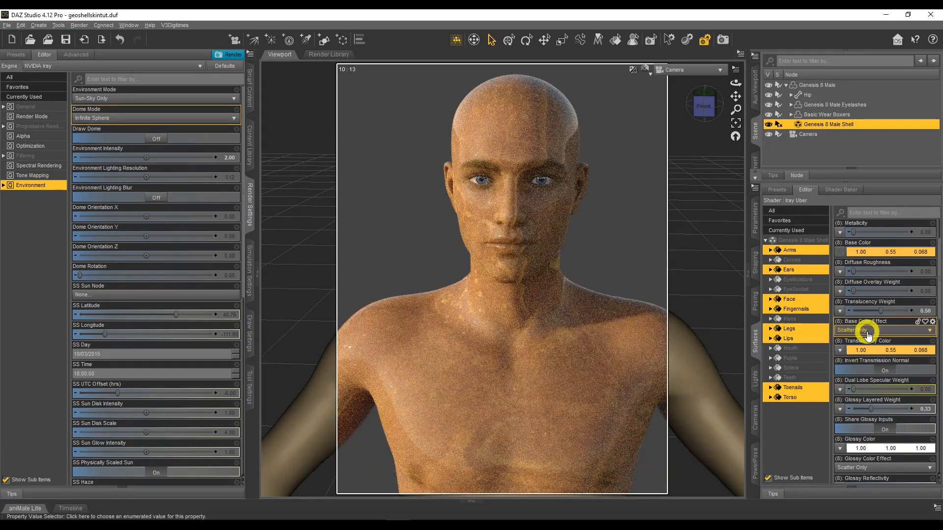
Try a Translucency Weight of 1.0 on the selected surfaces and set it back to 0.5.
left_click_drag(879, 312, 931, 319)
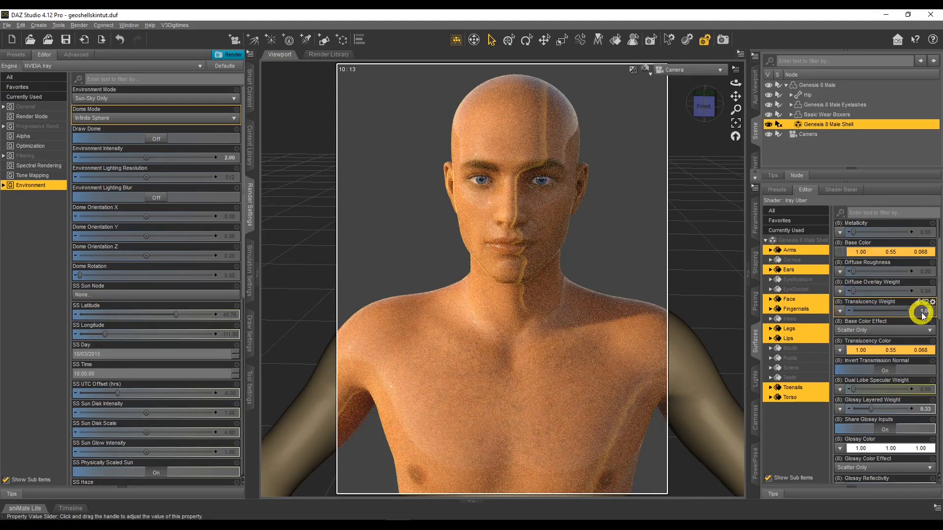
left_click(923, 311)
type("0.5")
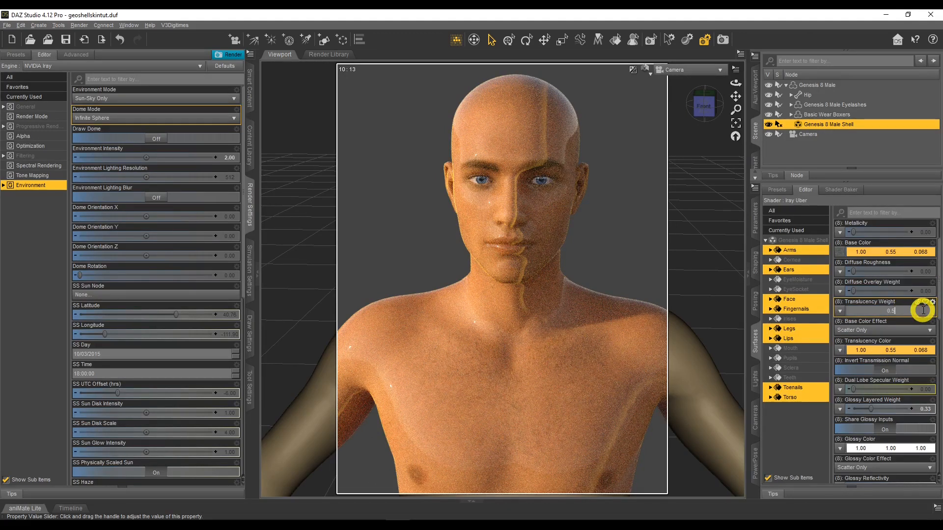
key("Return")
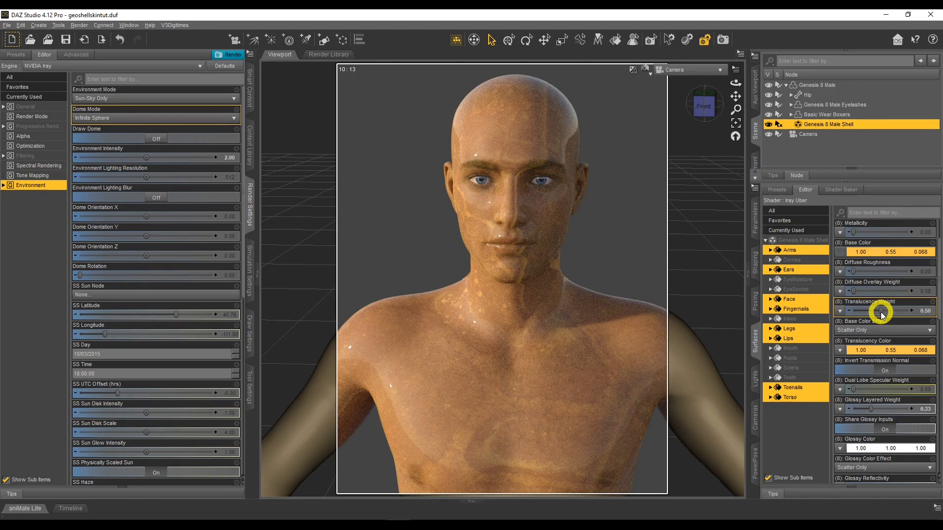
Load Stone_Wall_height as the Glossy Color map of the selected surfaces and raise their Glossy Layered Weight to 1.00.
scroll(880, 314, "down", 6)
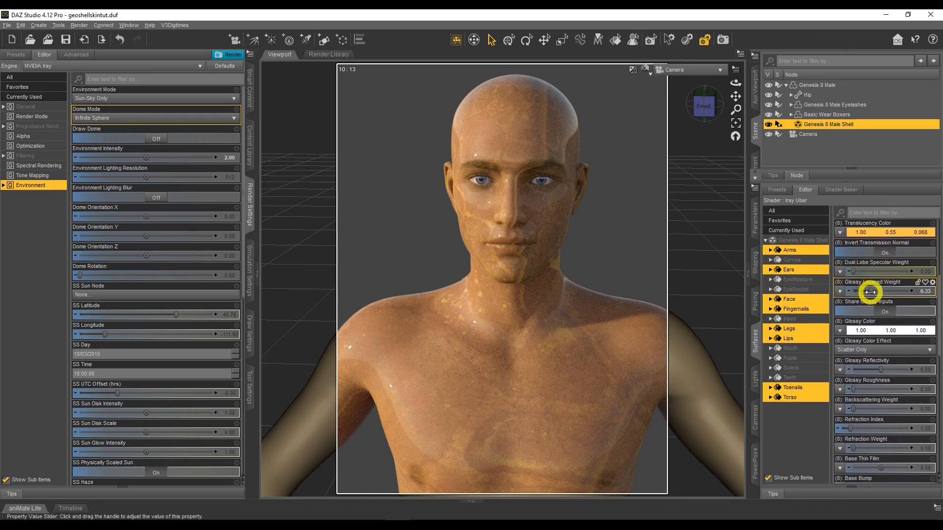
left_click_drag(870, 291, 865, 276)
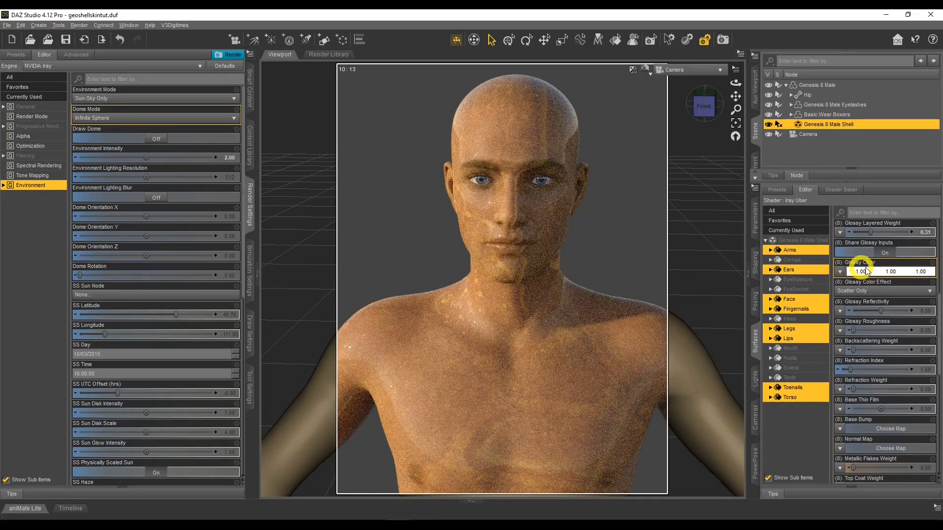
left_click(840, 272)
left_click(873, 174)
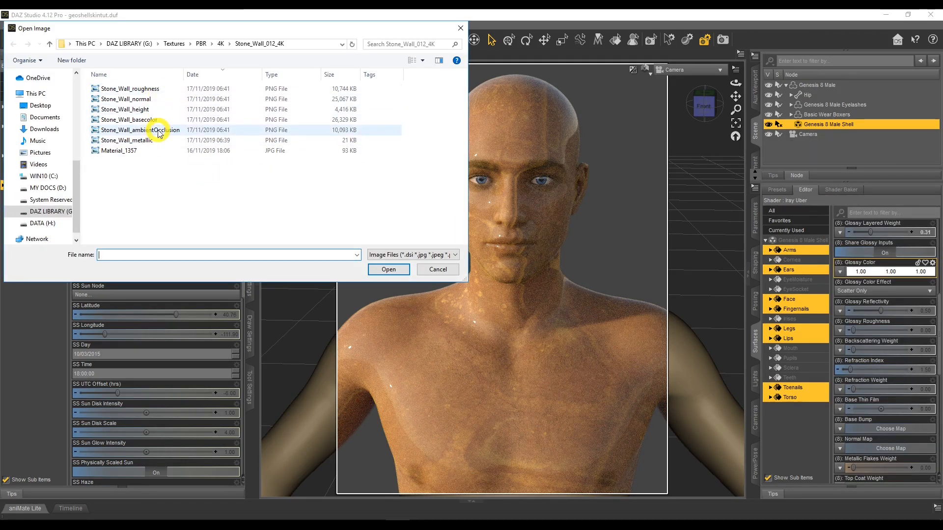
left_click(412, 61)
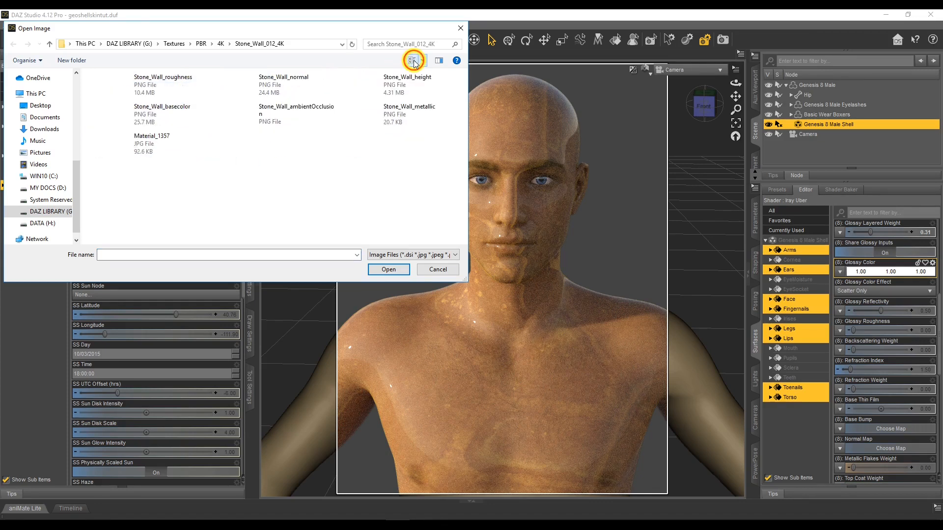
left_click(412, 61)
left_click(412, 61)
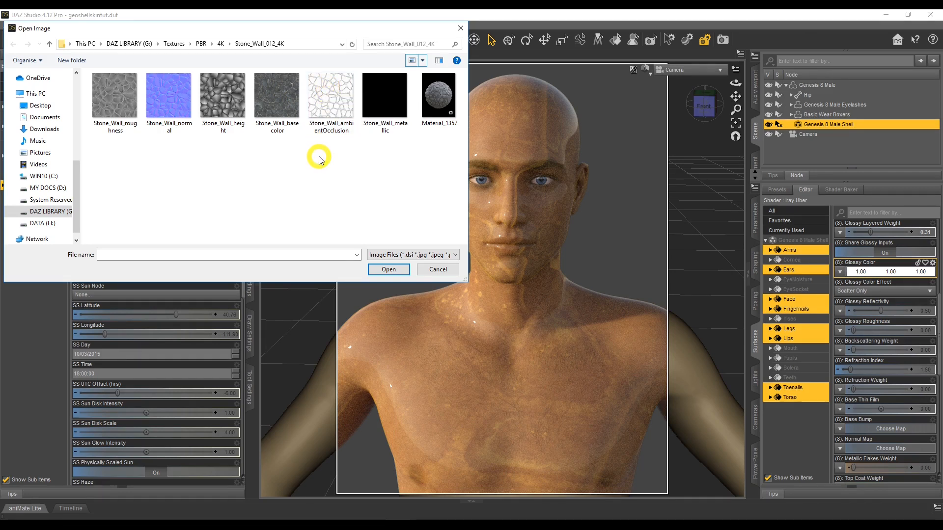
double_click(223, 103)
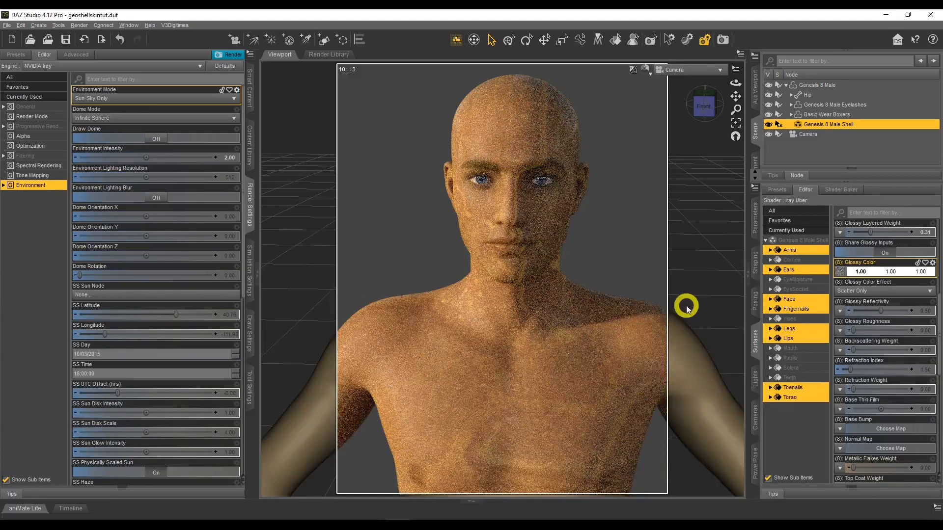
left_click_drag(870, 232, 929, 233)
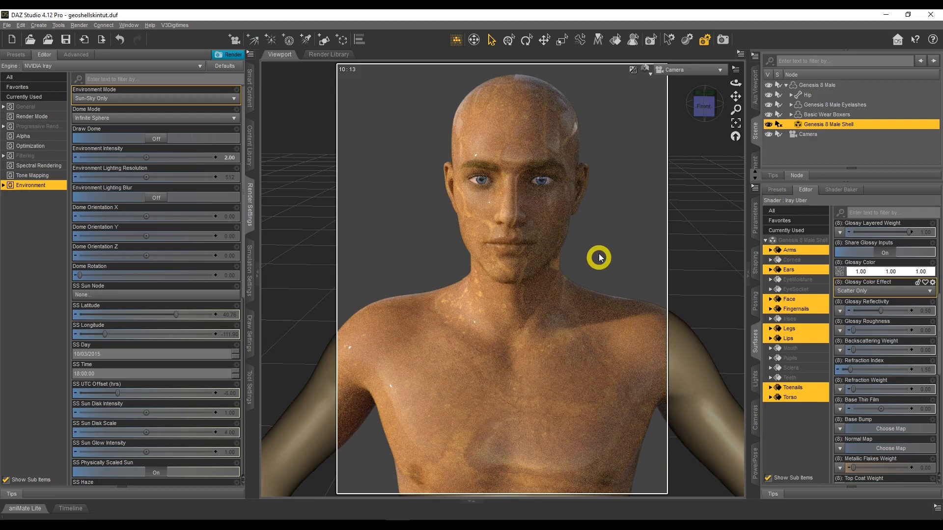
Load Stone_Wall_normal from the Stone_Wall_012_4K folder as the Normal Map of the selected surfaces.
scroll(865, 267, "down", 3)
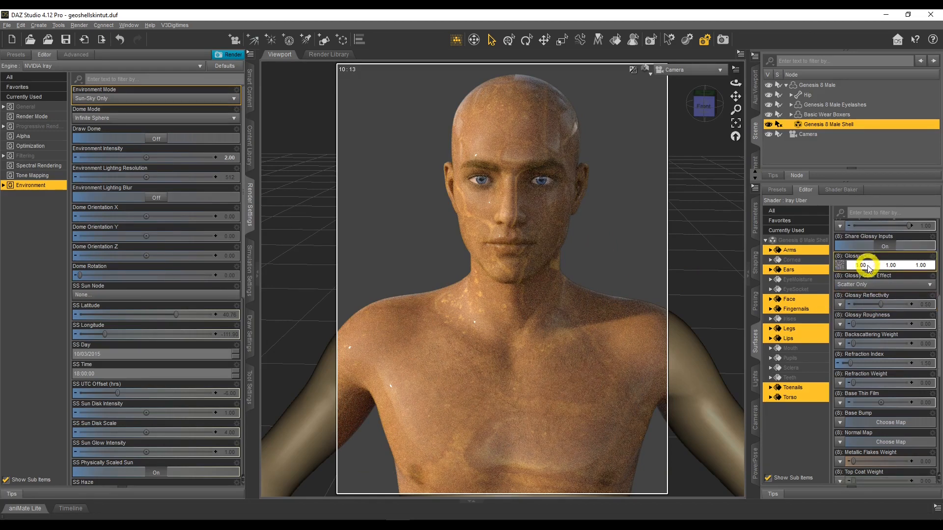
scroll(887, 253, "down", 3)
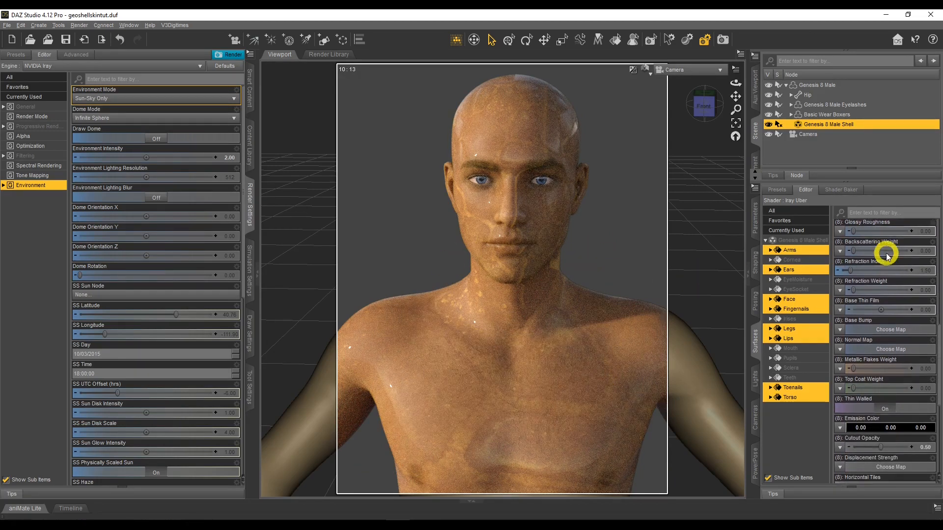
scroll(887, 253, "down", 3)
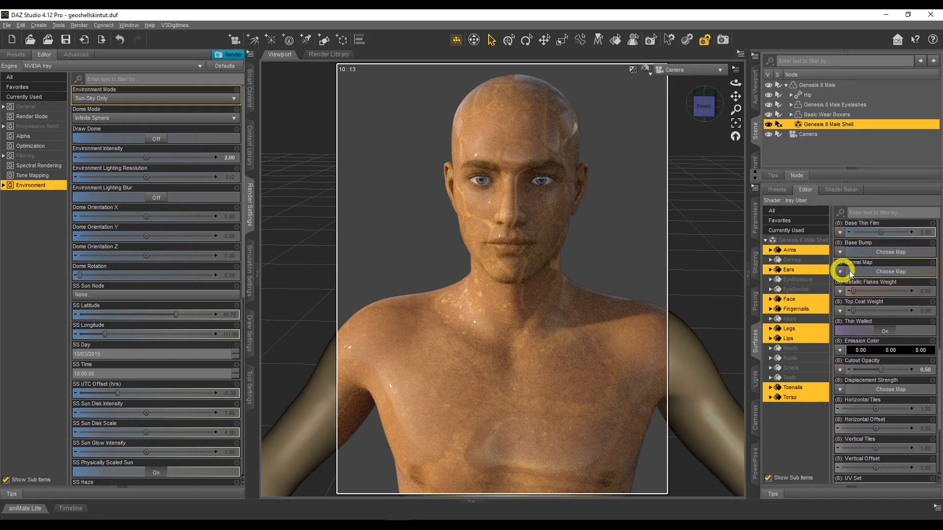
left_click(839, 273)
left_click(855, 247)
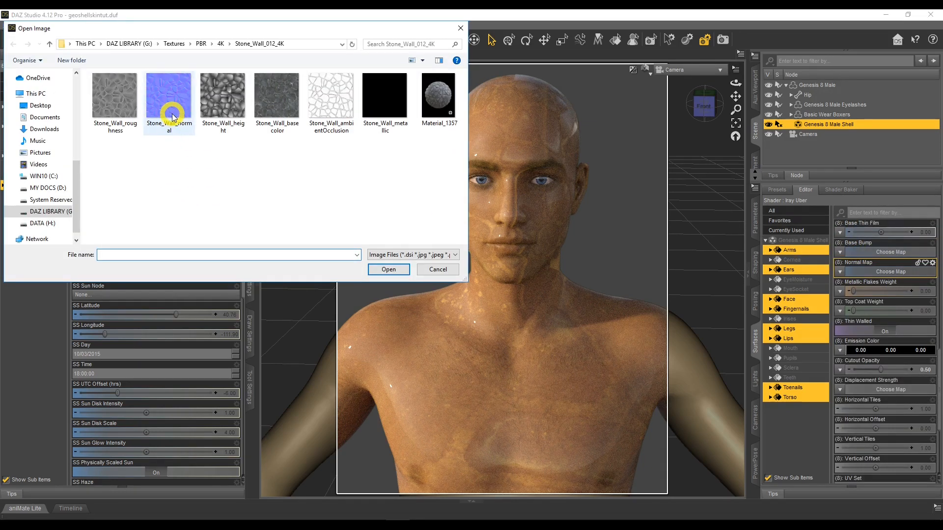
double_click(172, 118)
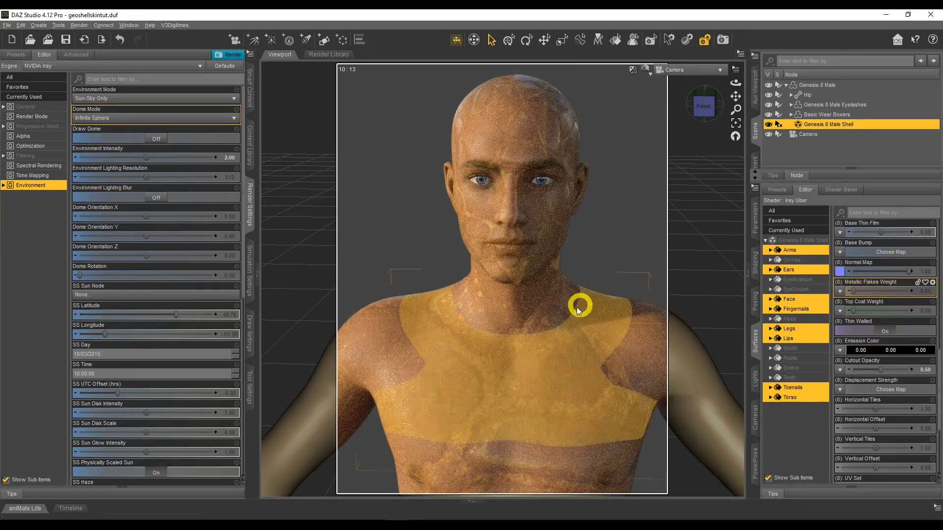
Try a lower Cutout Opacity on the selected shell surfaces and raise it to 1.00.
scroll(562, 347, "down", 6)
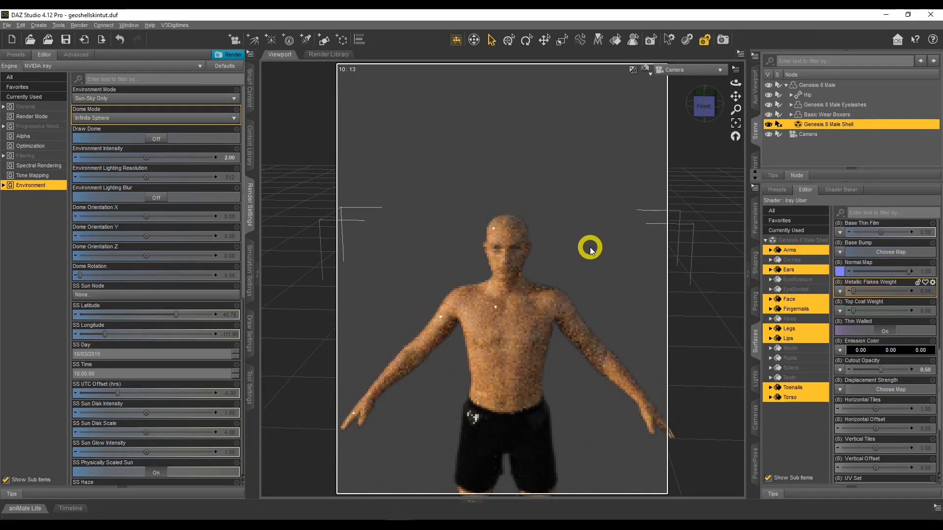
scroll(590, 247, "up", 2)
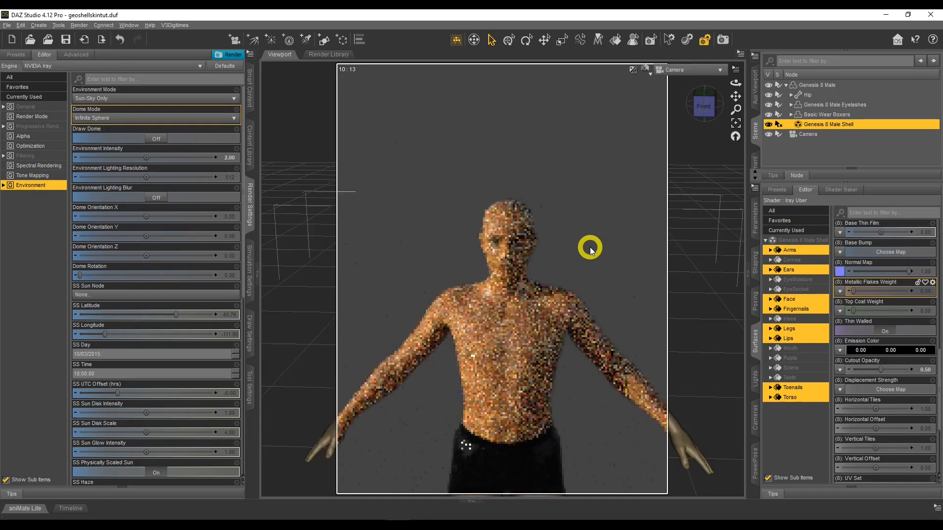
scroll(590, 247, "up", 5)
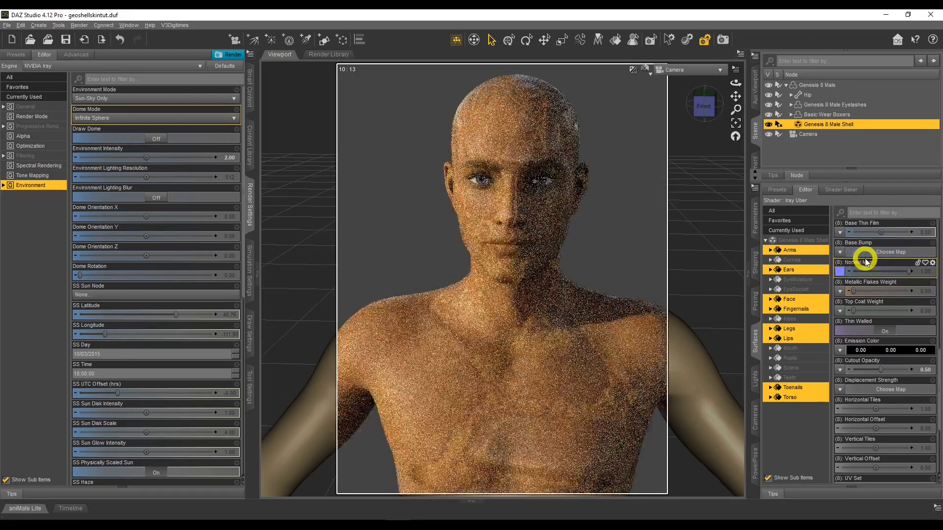
scroll(863, 256, "down", 3)
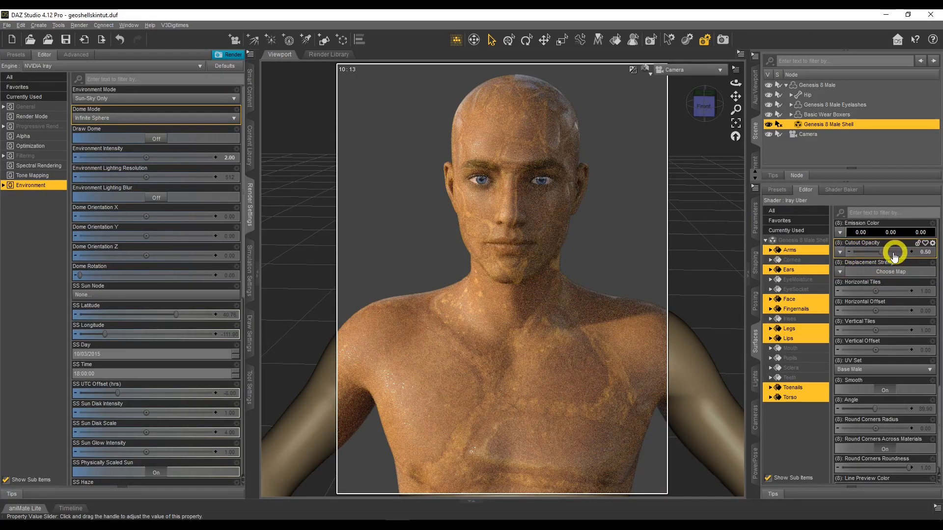
left_click_drag(880, 252, 863, 254)
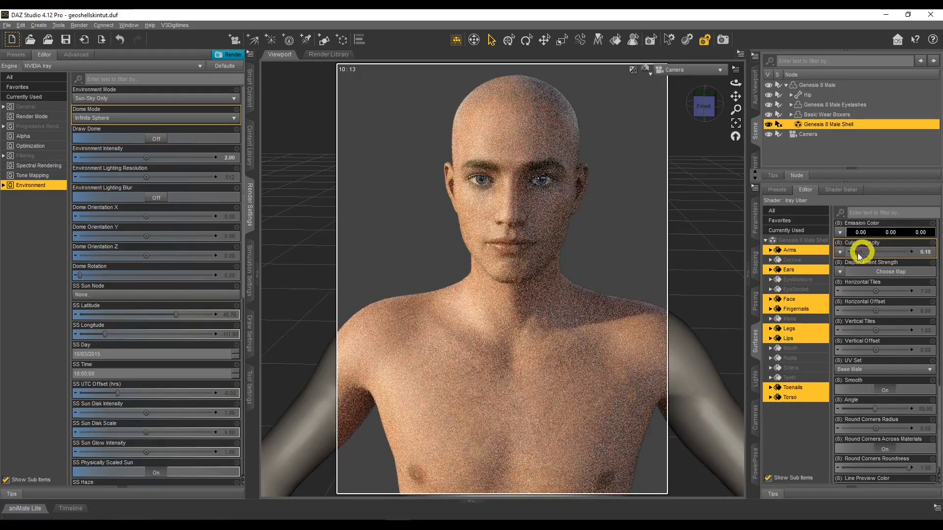
left_click_drag(860, 252, 925, 252)
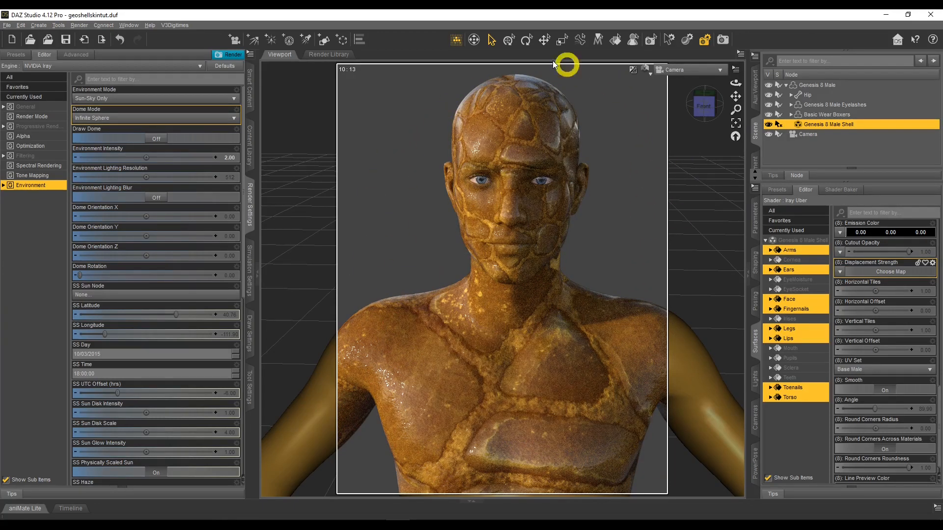
Examine the stone skin's finish across the figure's head, torso, arms and legs.
scroll(549, 414, "down", 3)
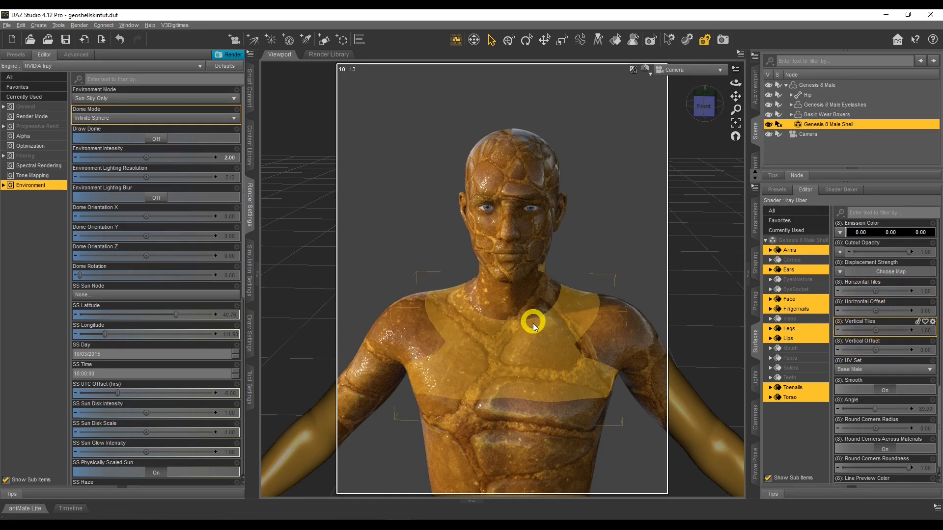
scroll(609, 295, "down", 3)
scroll(610, 294, "up", 5)
scroll(609, 294, "down", 5)
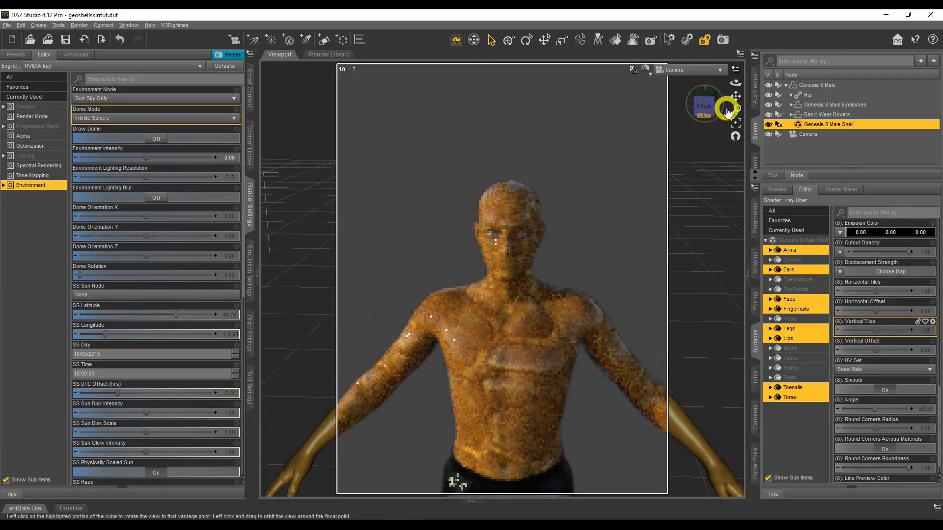
left_click_drag(733, 94, 735, 97)
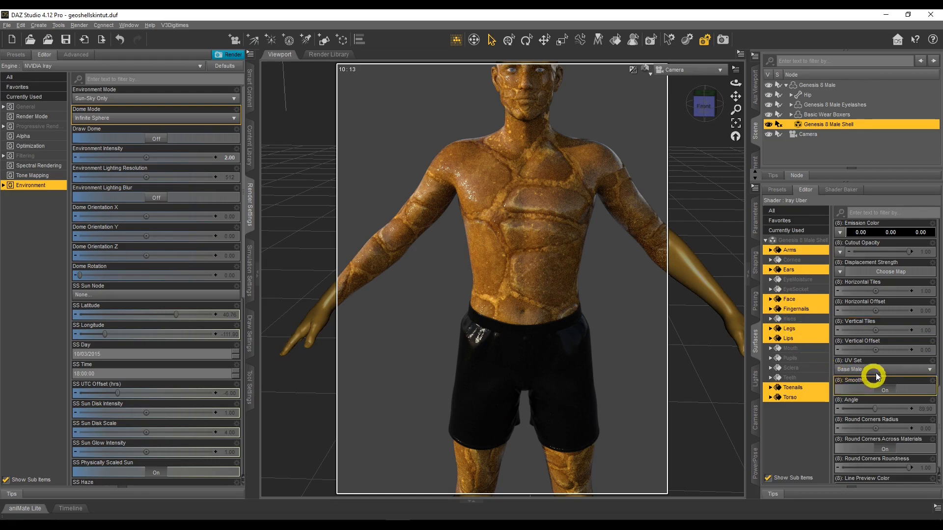
scroll(879, 337, "down", 1)
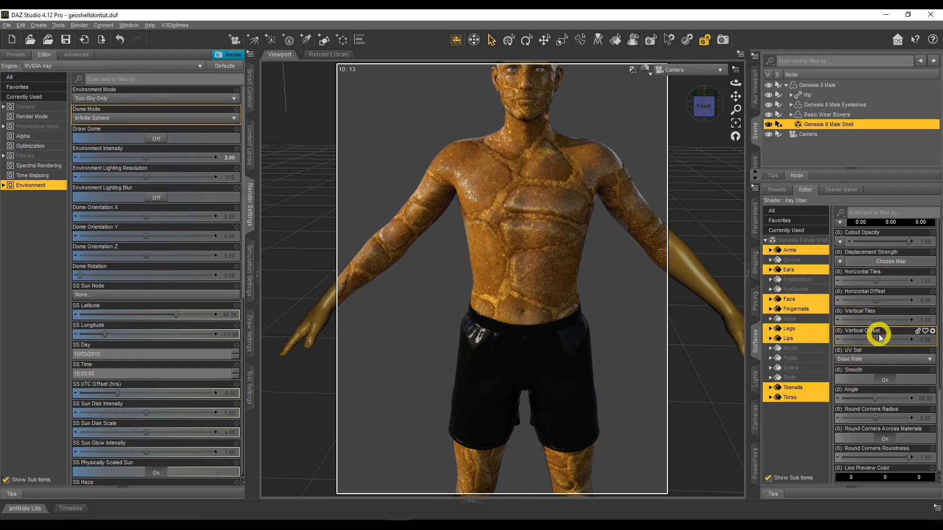
Load Stone_Wall_ambientOcclusion as the Displacement Strength map of the selected shell surfaces and set the strength to 2.00.
scroll(879, 337, "up", 6)
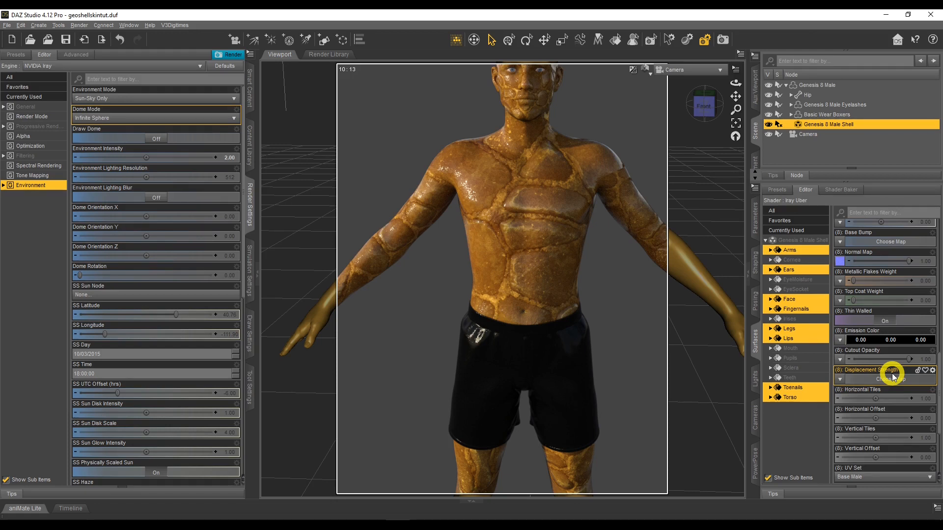
left_click_drag(735, 96, 735, 98)
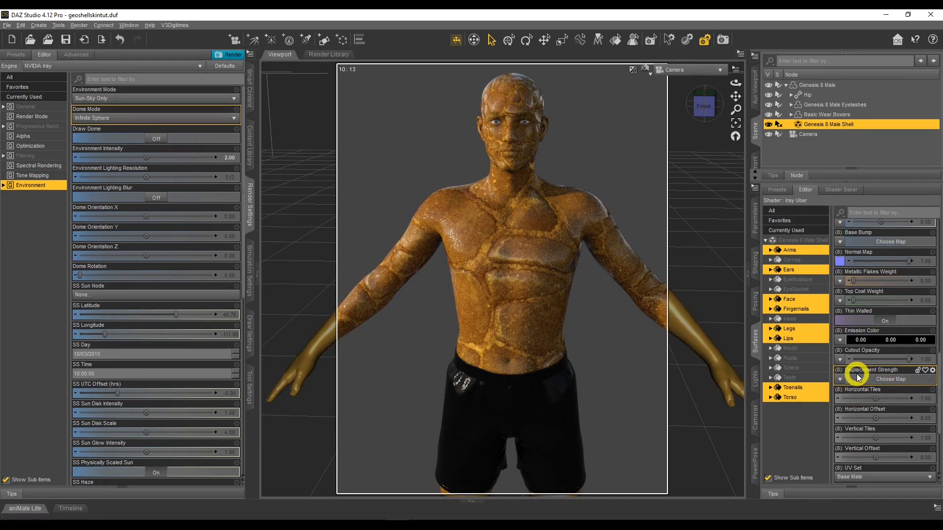
left_click(840, 379)
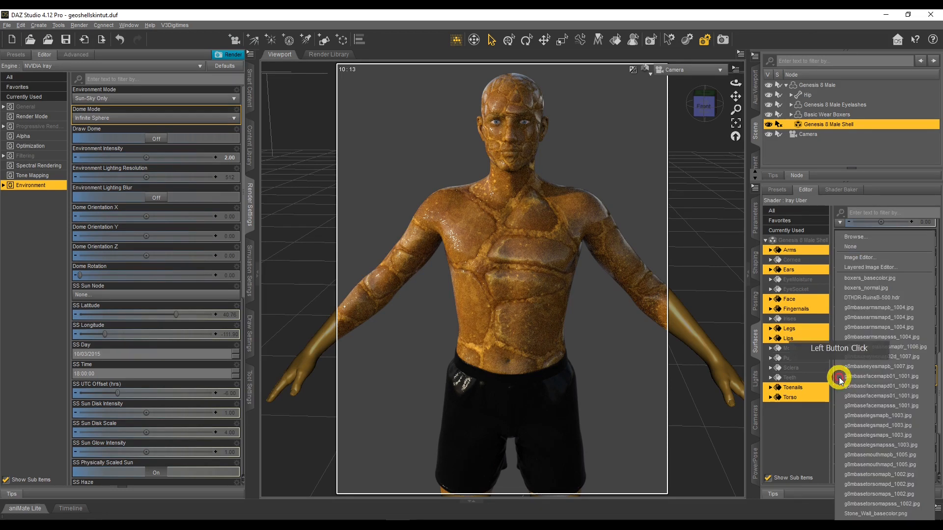
left_click(852, 238)
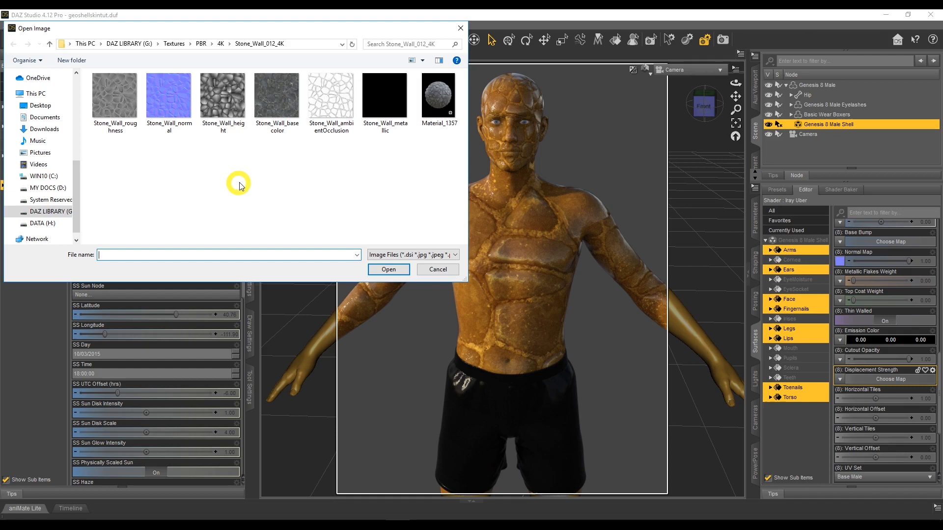
left_click(330, 101)
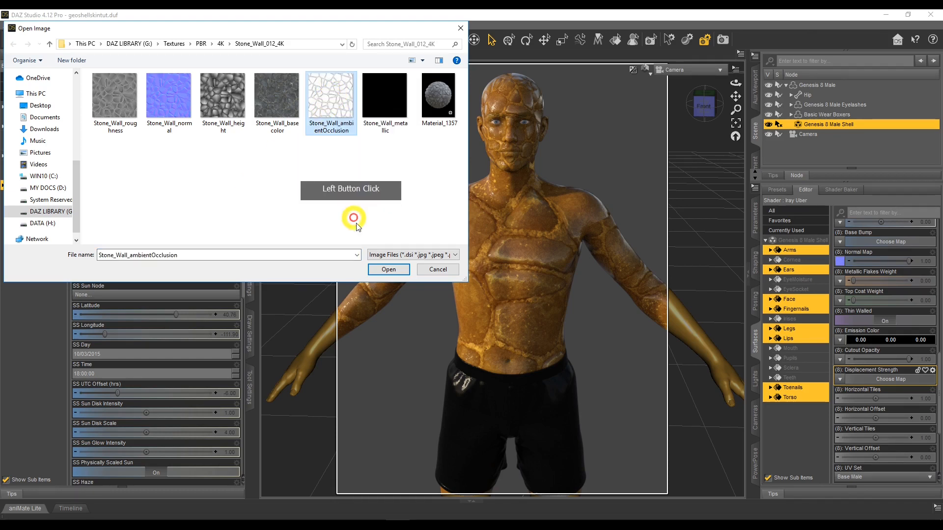
left_click(389, 269)
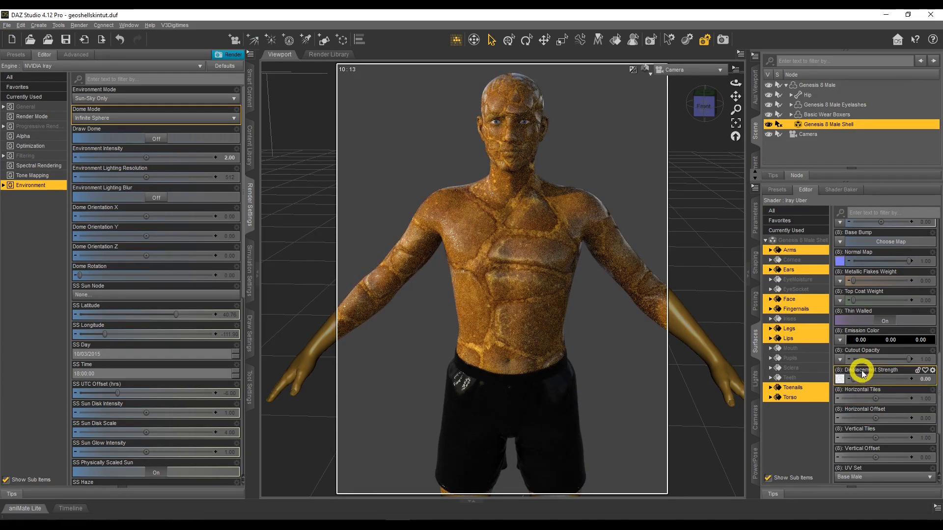
left_click(925, 378)
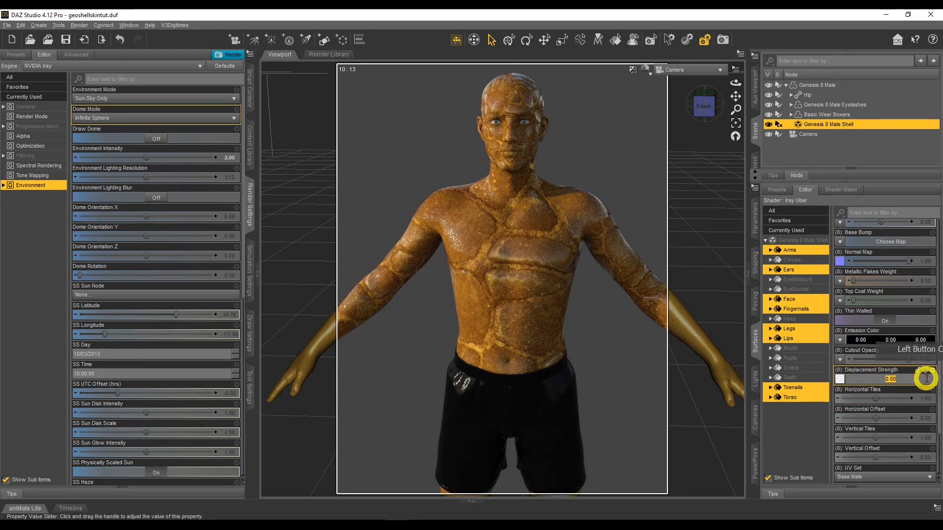
type("2")
key("Return")
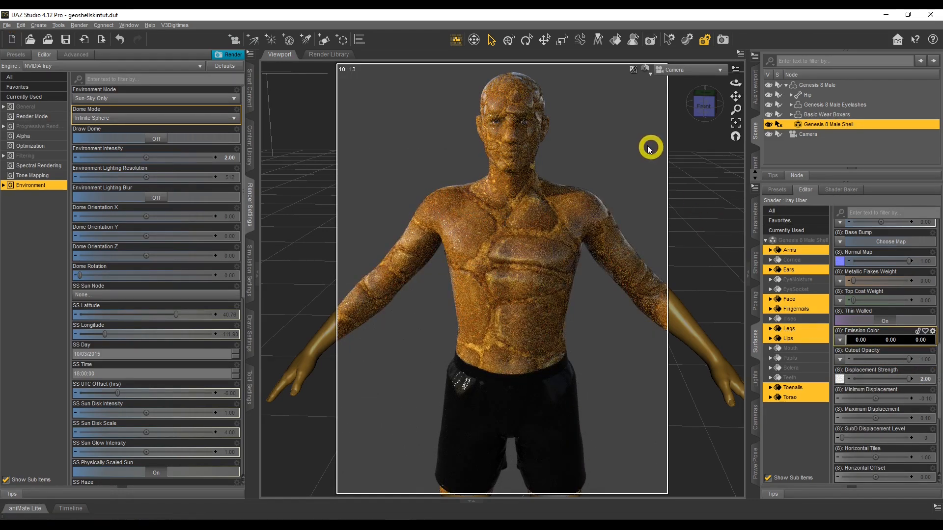
Examine the displaced stone skin on the face, neck and side of the head, marking the problem area on the scalp.
scroll(568, 91, "up", 5)
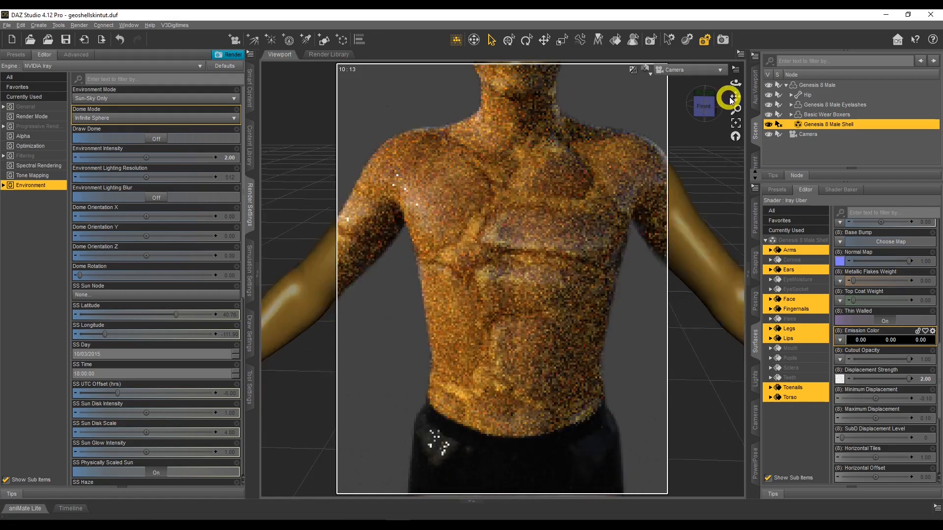
left_click_drag(734, 96, 609, 120)
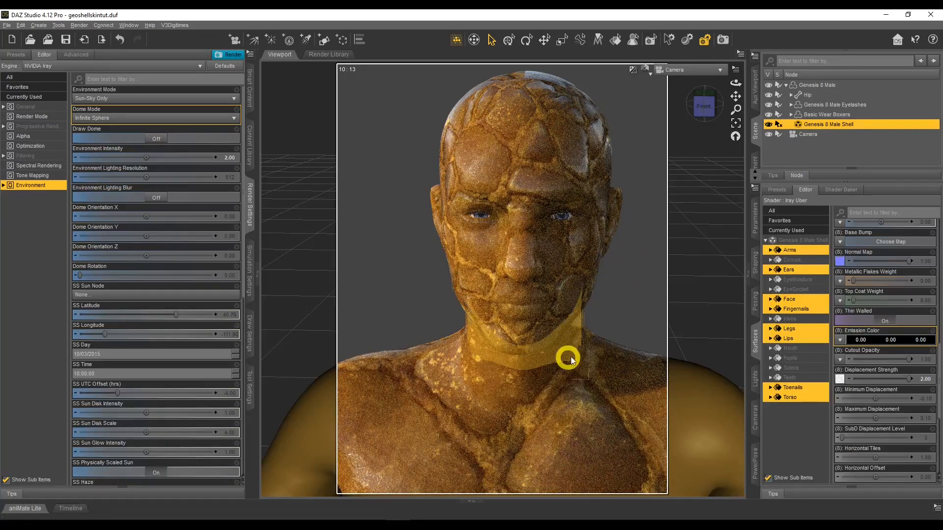
left_click_drag(739, 83, 423, 211)
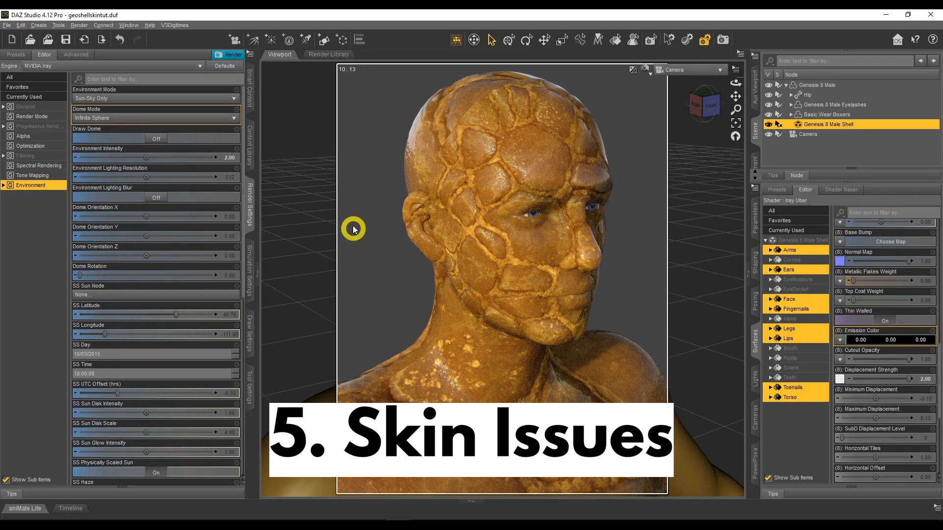
key("ctrl+2")
mouse_move(557, 67)
left_mouse_down()
mouse_move(490, 69)
mouse_move(434, 123)
left_mouse_up()
left_click_drag(408, 184, 415, 205)
left_click_drag(460, 182, 498, 120)
mouse_move(577, 81)
left_mouse_down()
mouse_move(501, 93)
mouse_move(461, 127)
left_mouse_up()
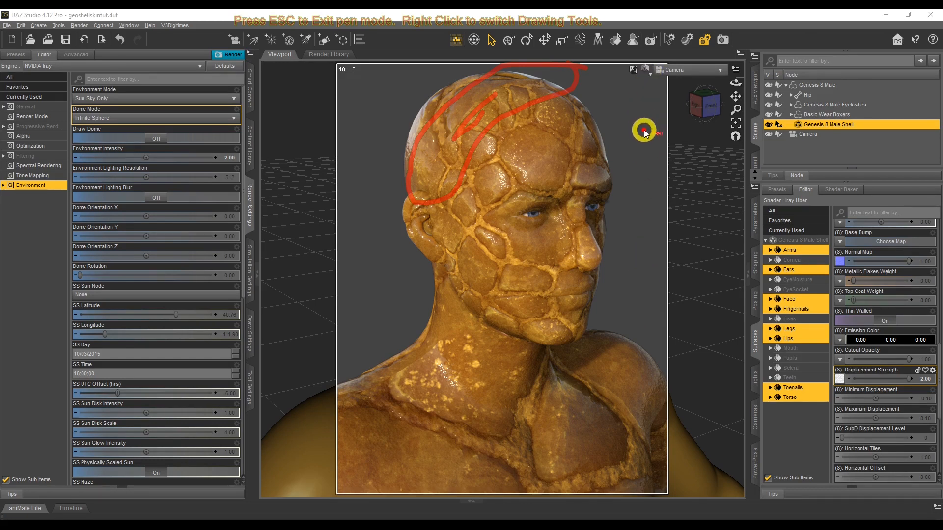
key("Escape")
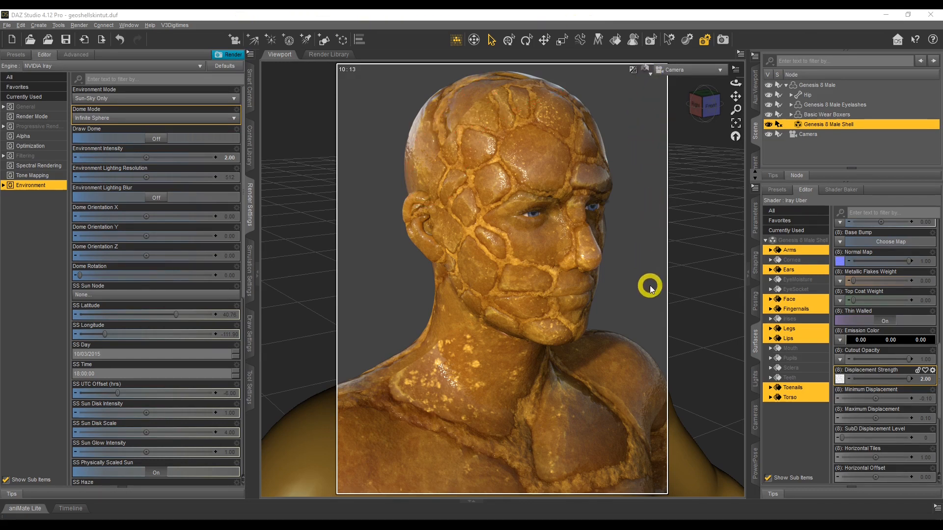
Select only the shell's Torso surface, activate the Surface Selection tool and check the surface's extent around the back.
scroll(650, 286, "down", 5)
mouse_move(735, 96)
left_mouse_down()
mouse_move(732, 87)
mouse_move(735, 96)
left_mouse_up()
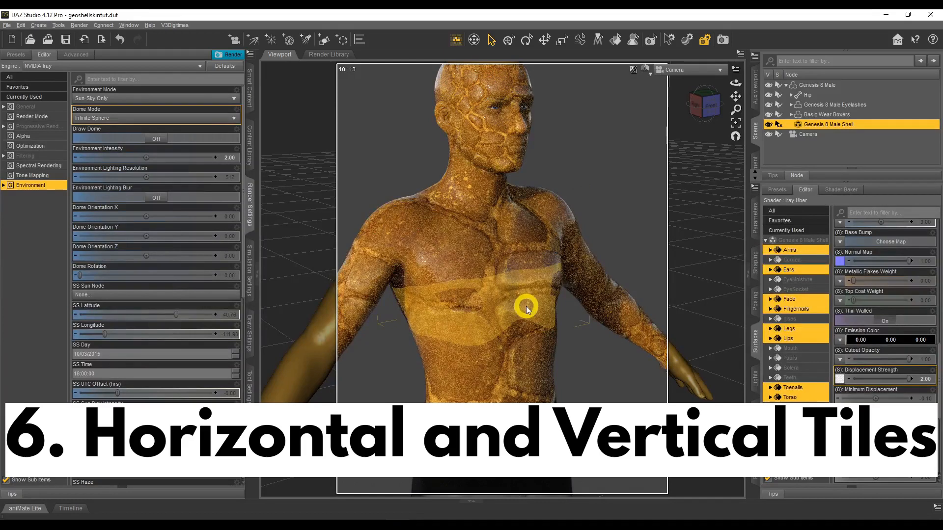
left_click(791, 398)
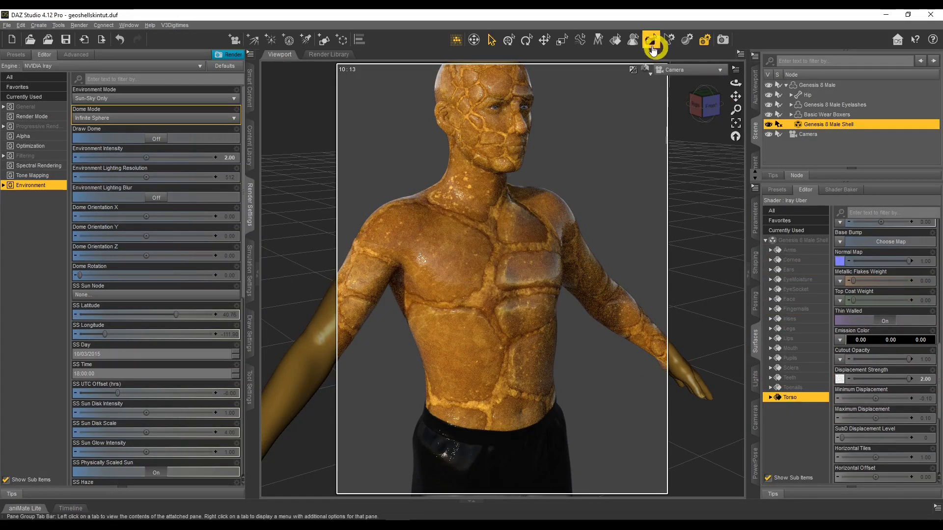
left_click(615, 39)
left_click_drag(735, 85, 704, 218)
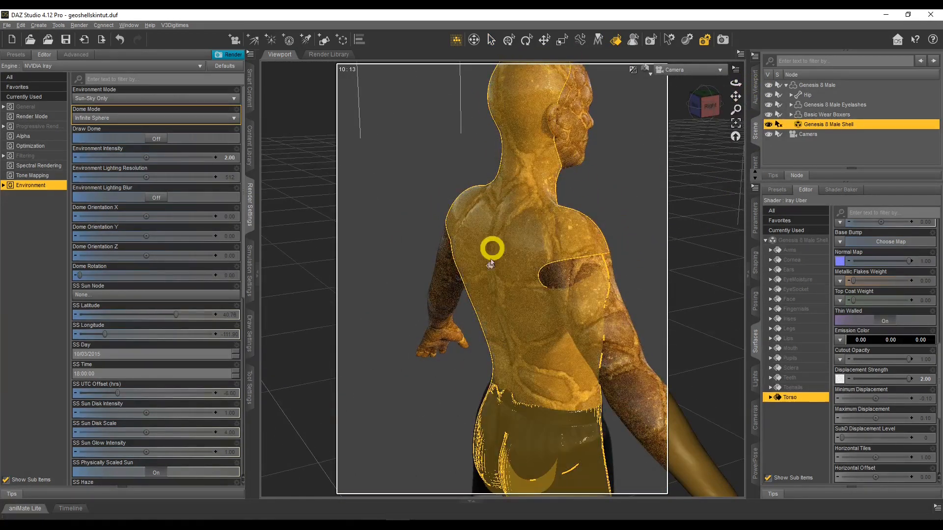
mouse_move(736, 83)
left_mouse_down()
mouse_move(720, 77)
mouse_move(738, 81)
left_mouse_up()
Set the Torso surface's Horizontal Tiles and Vertical Tiles to 3.00 each.
scroll(902, 356, "down", 3)
scroll(901, 356, "down", 3)
scroll(897, 359, "up", 3)
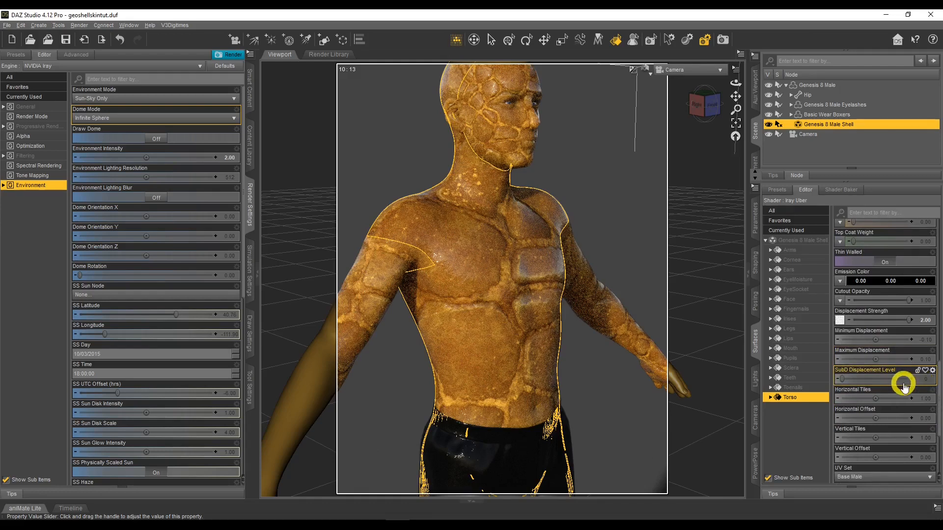
scroll(887, 377, "up", 3)
scroll(887, 377, "down", 6)
left_click(920, 340)
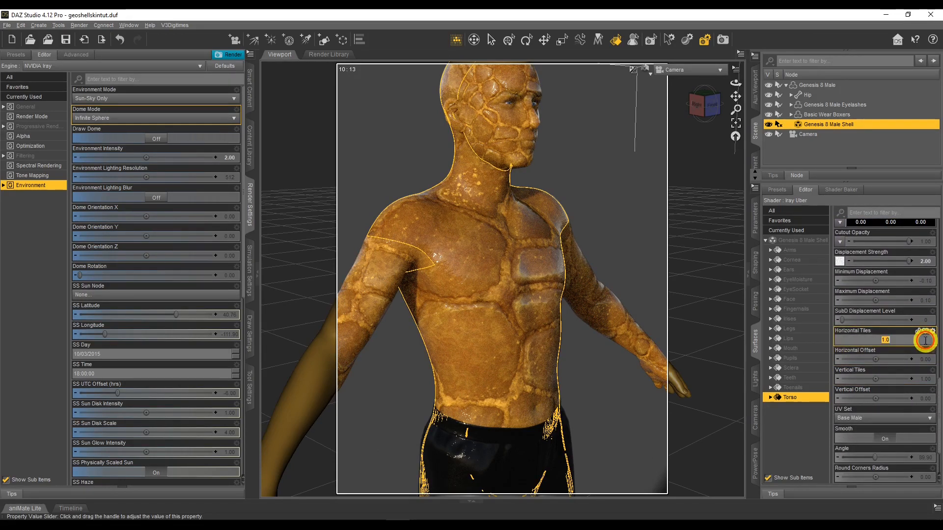
type("3")
key("Return")
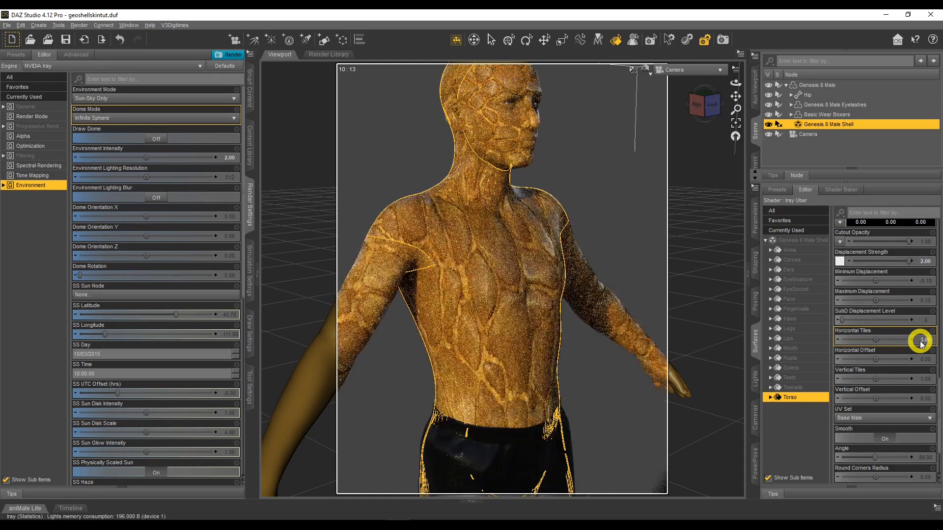
left_click(926, 379)
type("3")
key("Return")
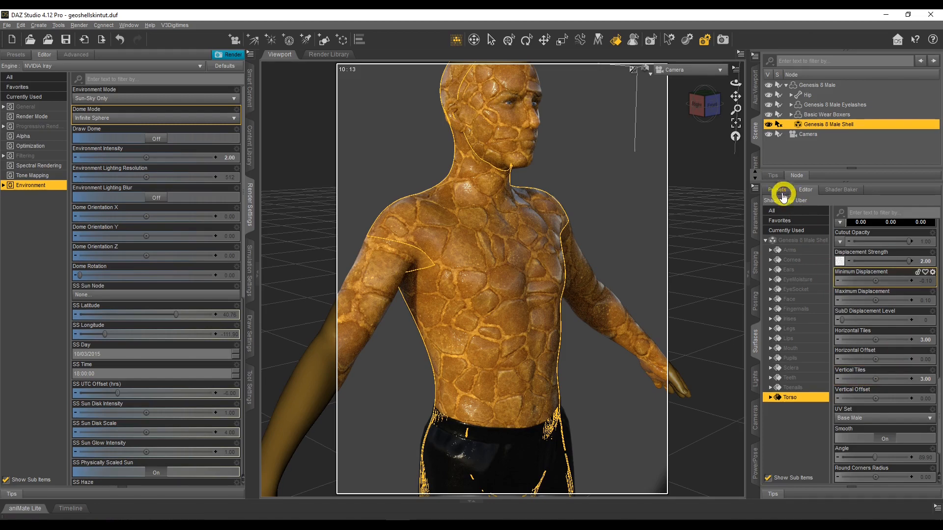
Raise the render Environment Intensity to 5.00 to light the figure more brightly.
mouse_move(738, 97)
left_mouse_down()
mouse_move(732, 81)
mouse_move(735, 93)
left_mouse_up()
left_click(229, 158)
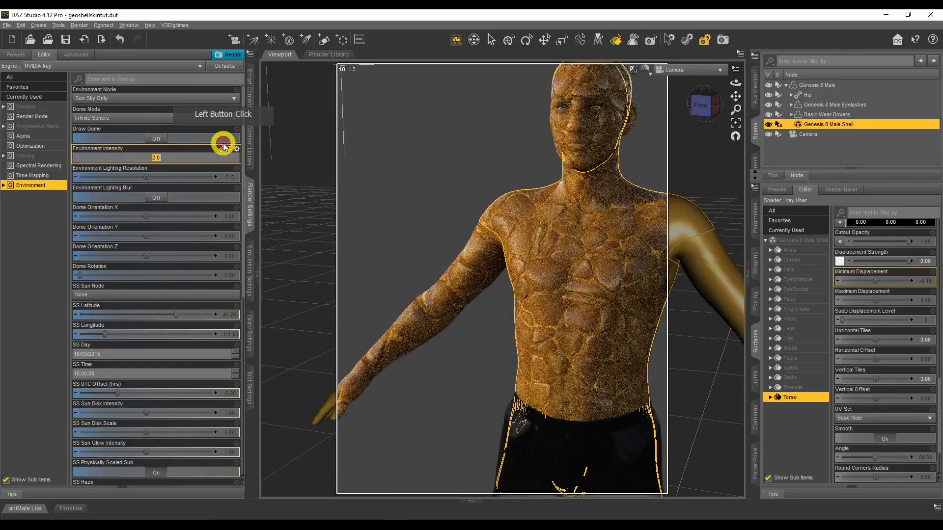
type("5")
key("Return")
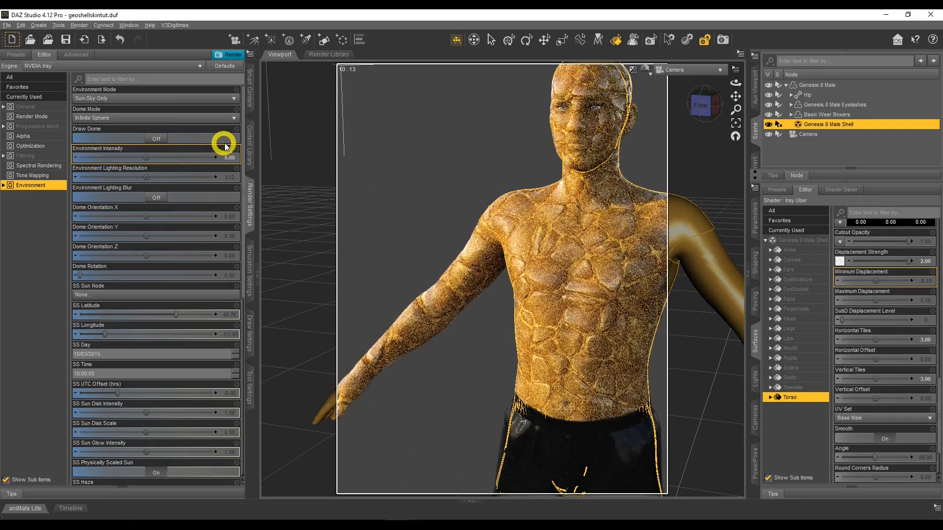
left_click(230, 158)
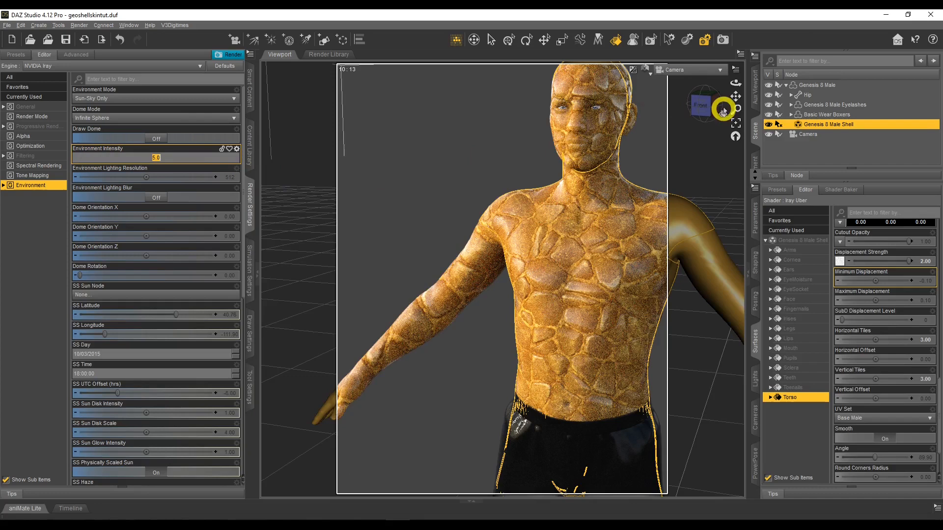
Set Horizontal Tiles and Vertical Tiles of the shell's Arms surface to 2.00 each, deselect the shell and check the arm and hand.
left_click_drag(736, 83, 627, 84)
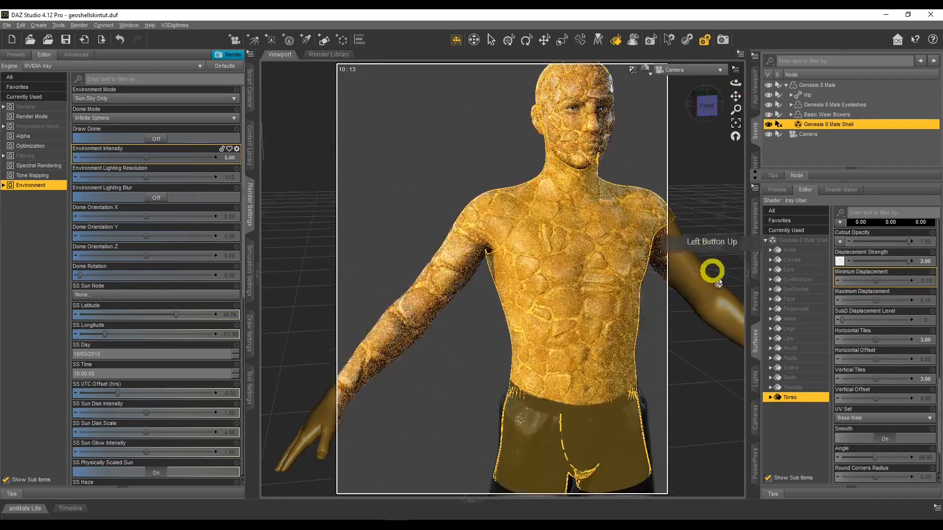
left_click(803, 252)
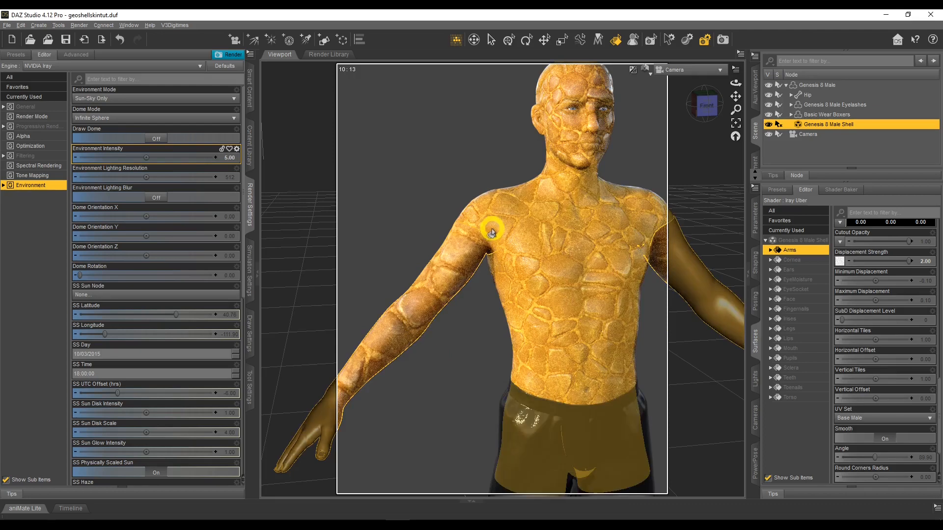
left_click(926, 340)
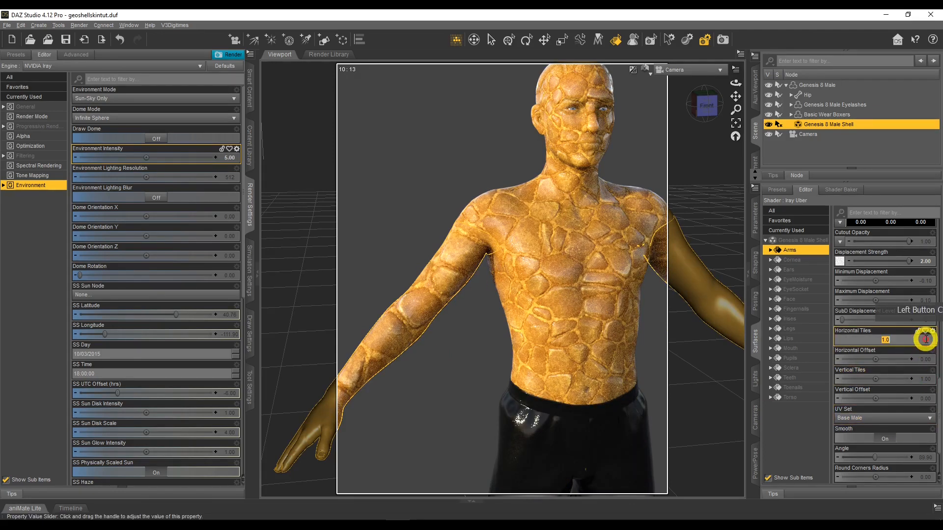
type("2")
key("Return")
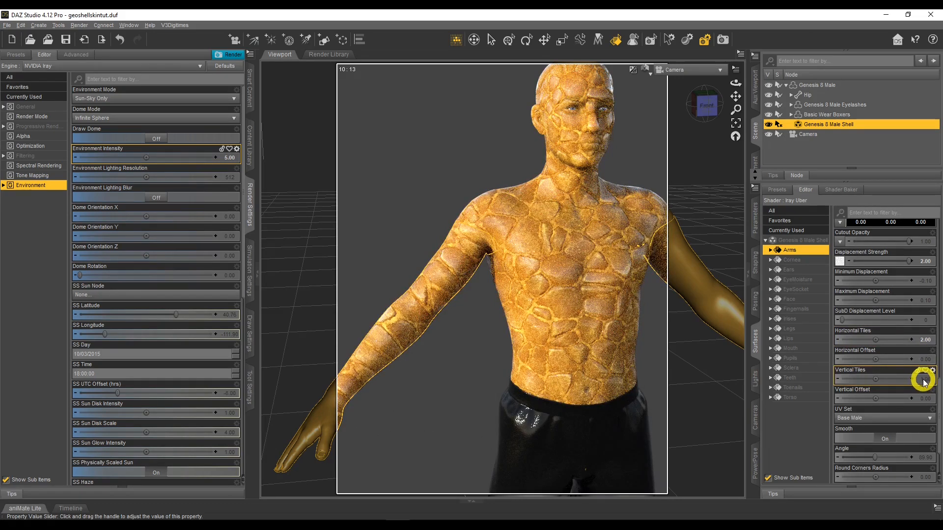
type("2")
key("Return")
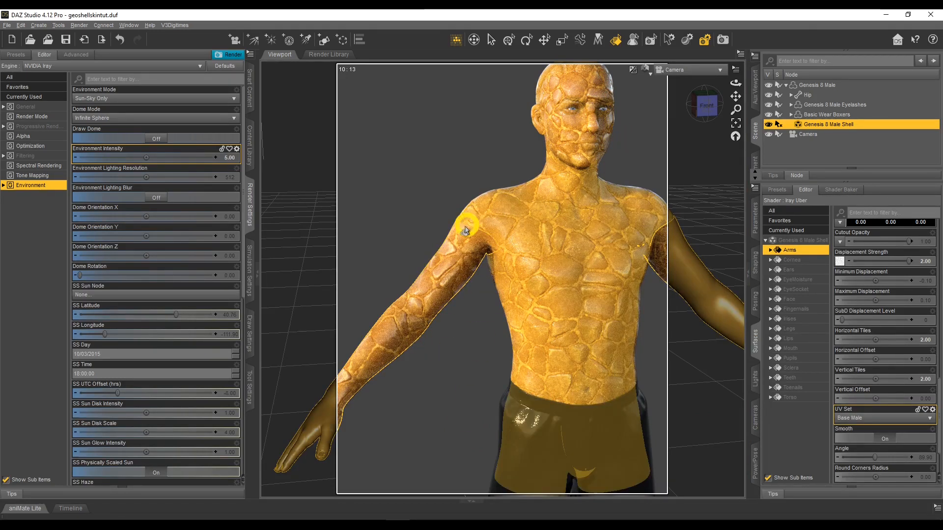
left_click(453, 364)
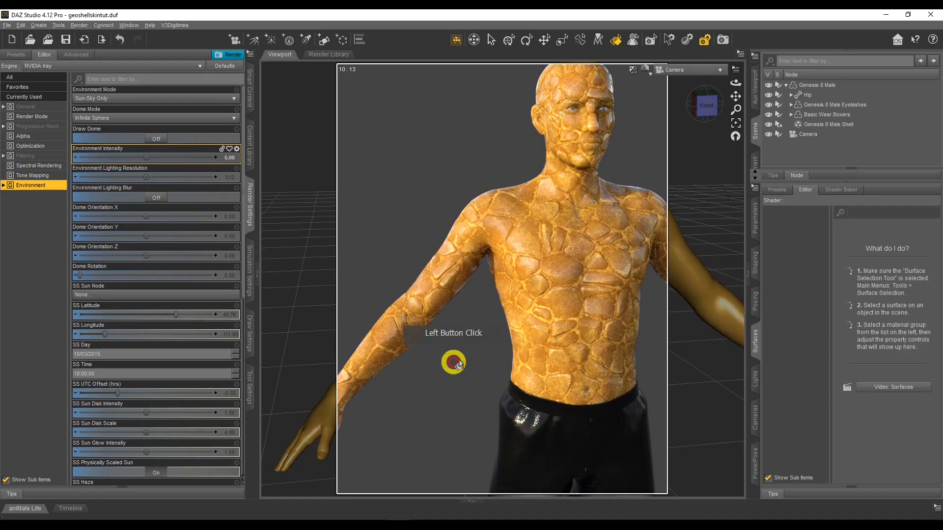
left_click_drag(733, 95, 488, 370)
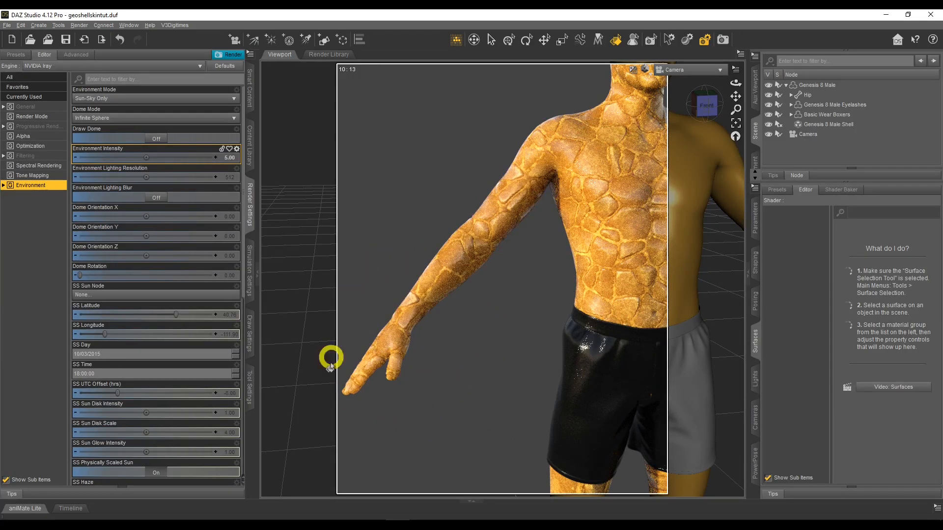
Reselect the Arms surface of the Genesis 8 Male Shell and turn off Use Limits for its Displacement Strength.
left_click(809, 123)
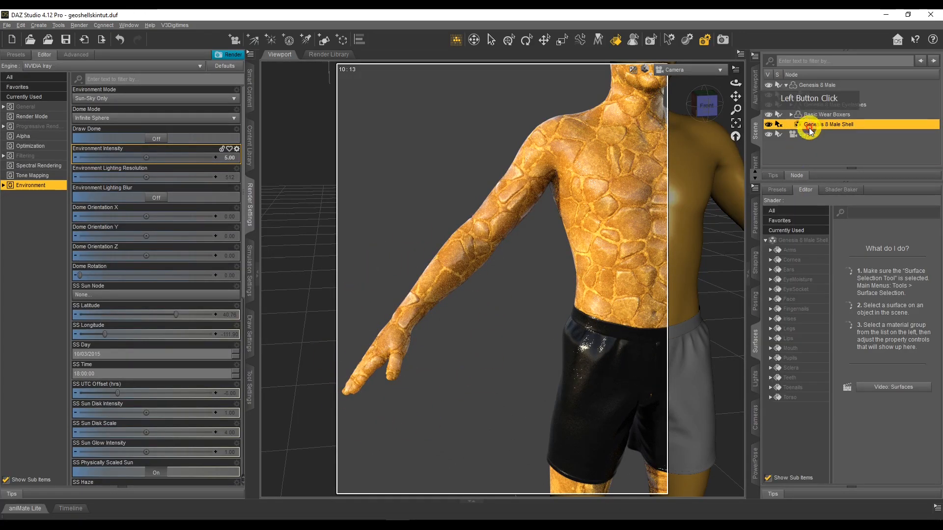
left_click(801, 251)
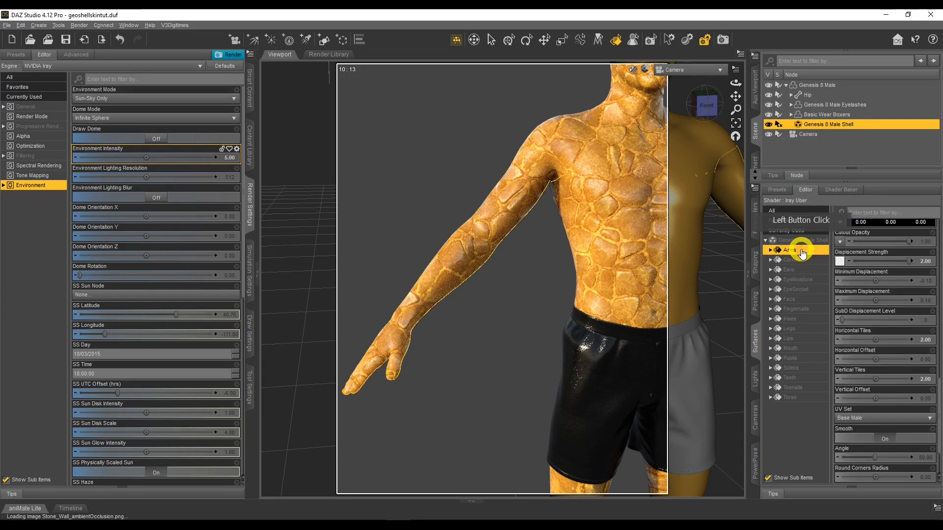
left_click(933, 253)
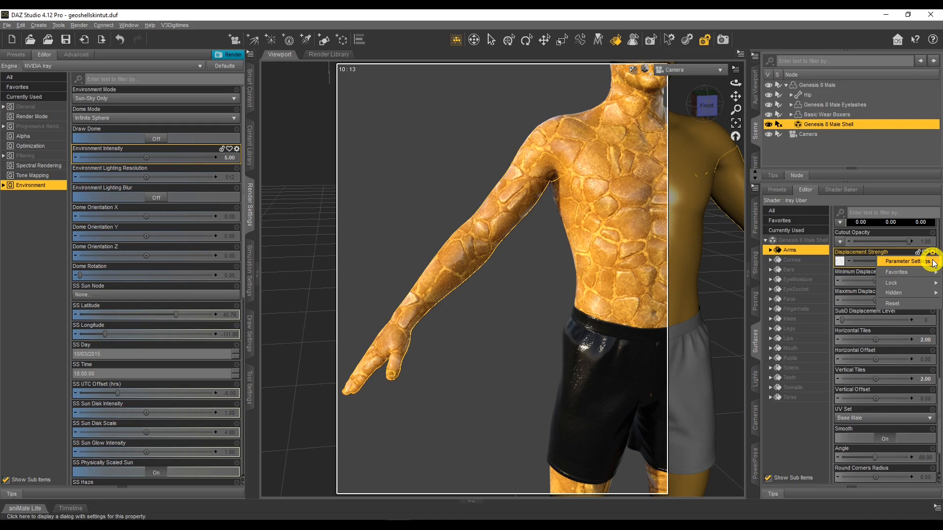
left_click(928, 261)
left_click(600, 267)
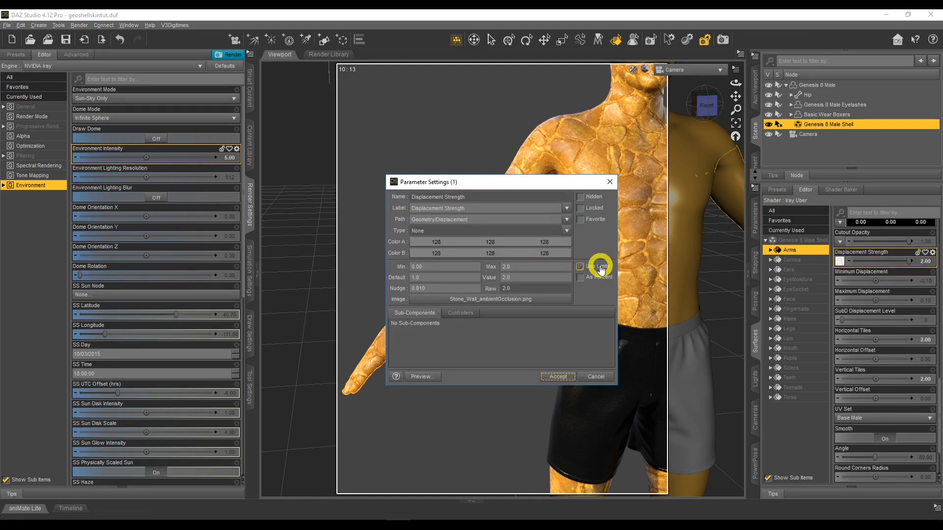
left_click(580, 270)
left_click(558, 377)
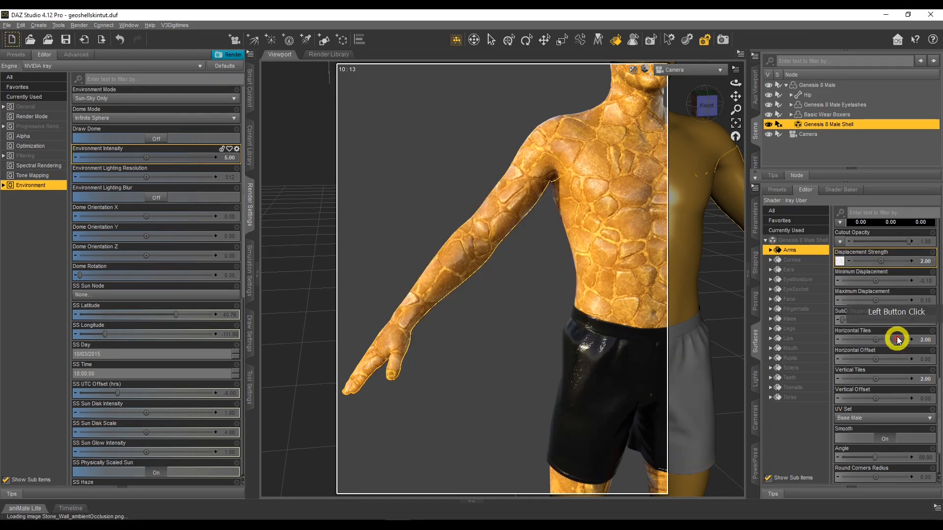
Try a Displacement Strength of 5.00 on the shell's Arms surface, deselecting the shell to check the arm.
left_click(927, 262)
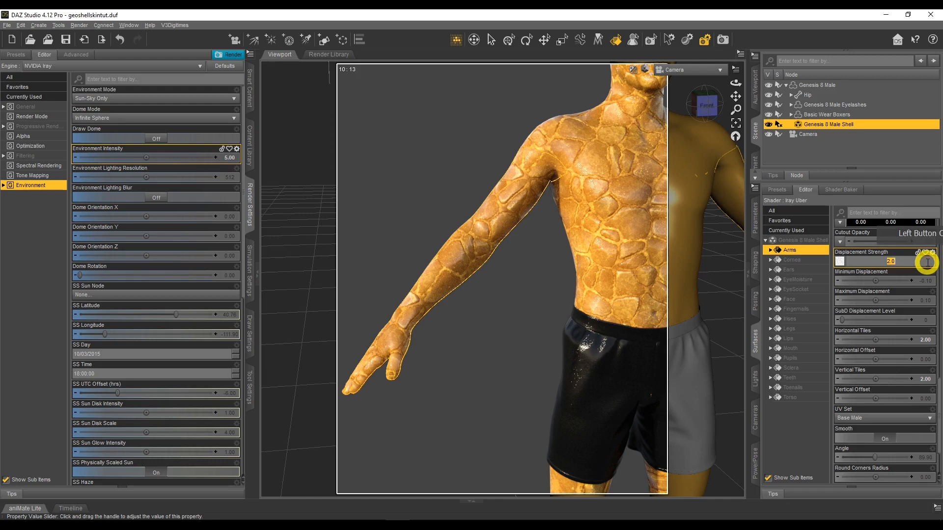
type("5")
key("Return")
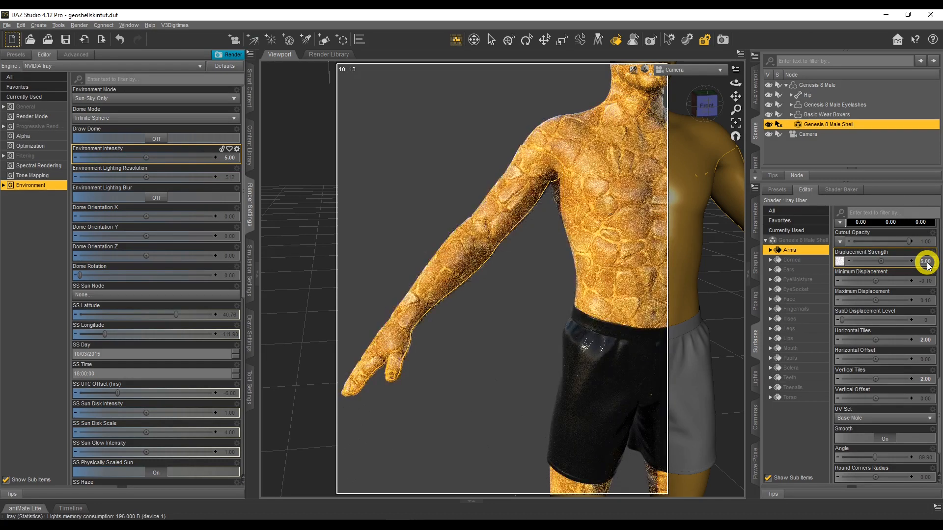
left_click(466, 351)
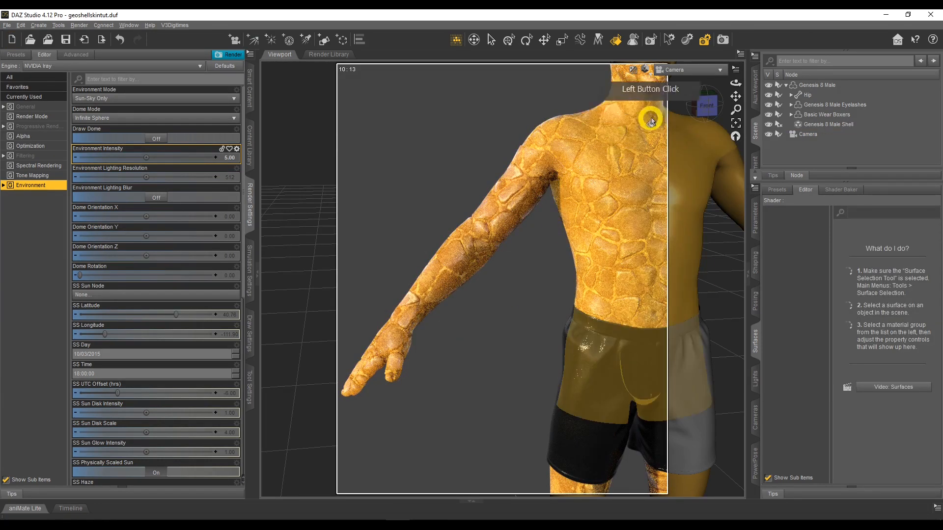
left_click_drag(736, 84, 735, 87)
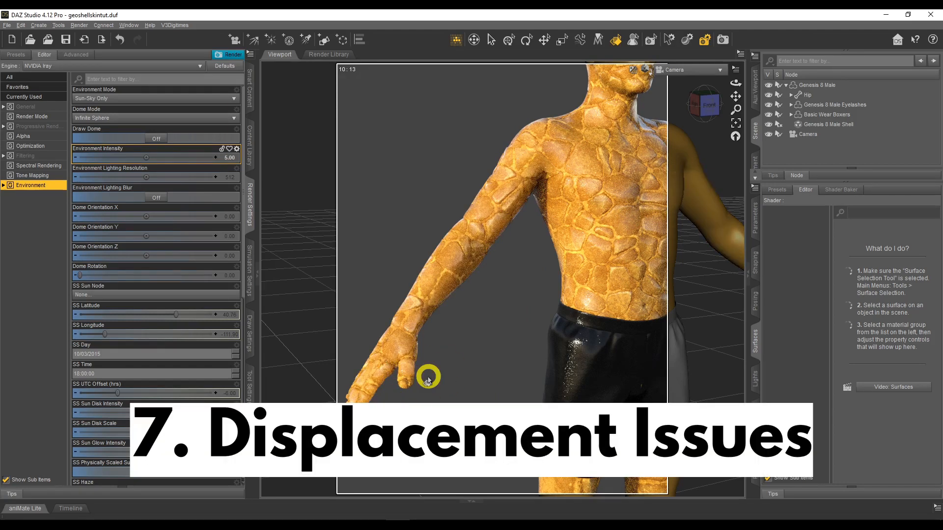
Reselect the Genesis 8 Male Shell and turn off Use Limits for the Torso surface's Displacement Strength.
left_click(829, 126)
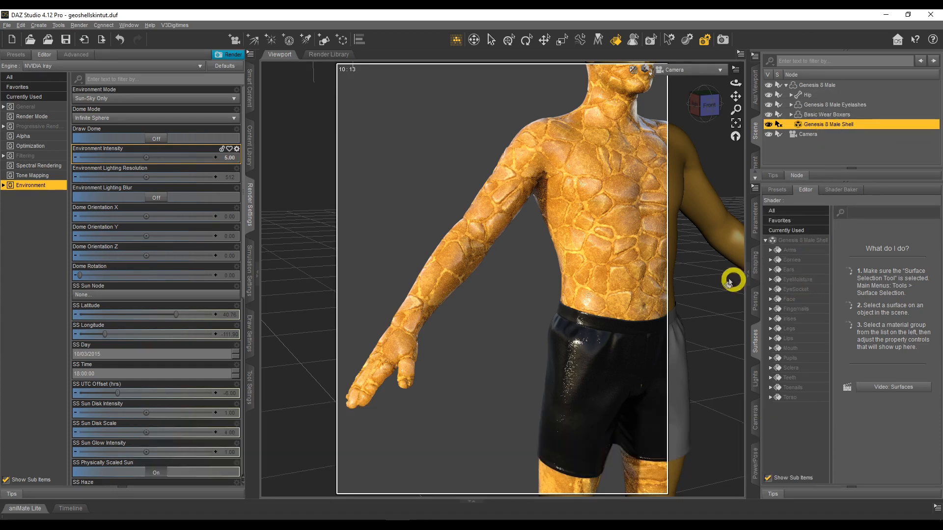
scroll(629, 85, "up", 2)
left_click_drag(735, 97, 735, 96)
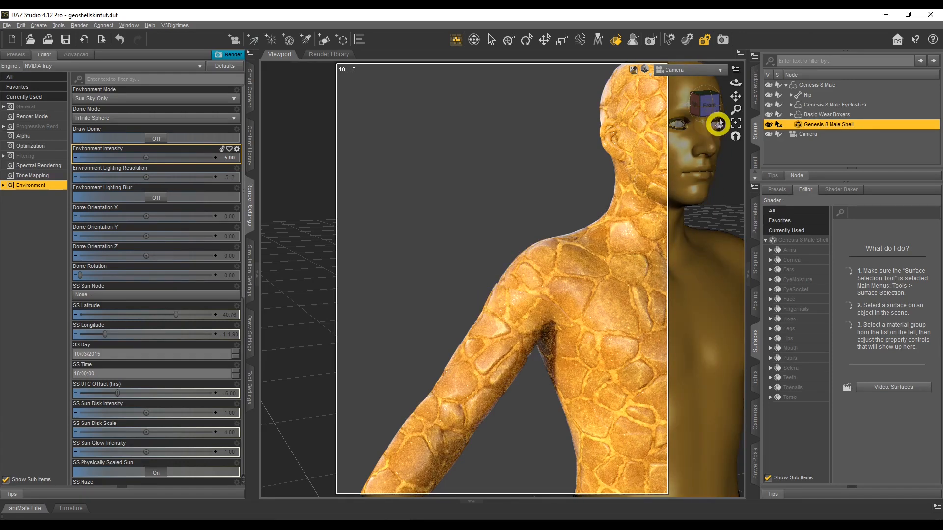
left_click_drag(732, 98, 731, 95)
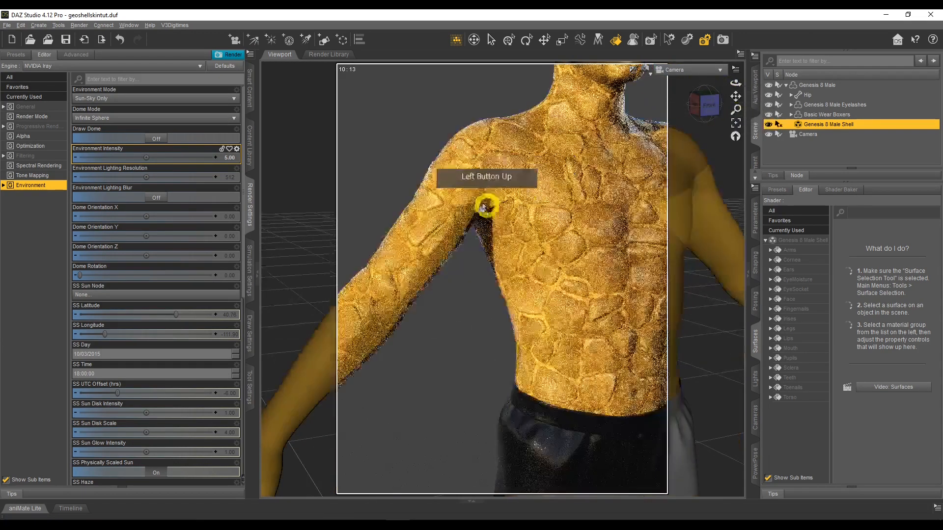
left_click(794, 398)
left_click(932, 252)
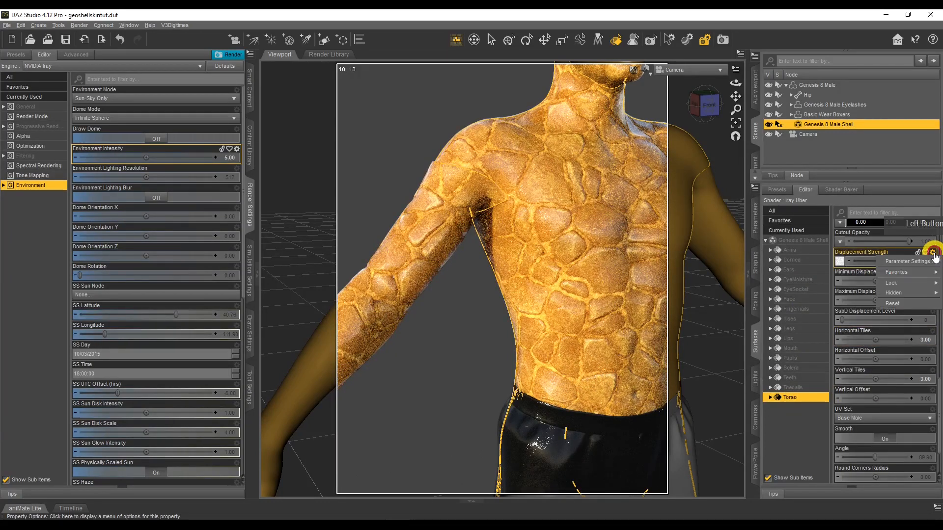
left_click(908, 268)
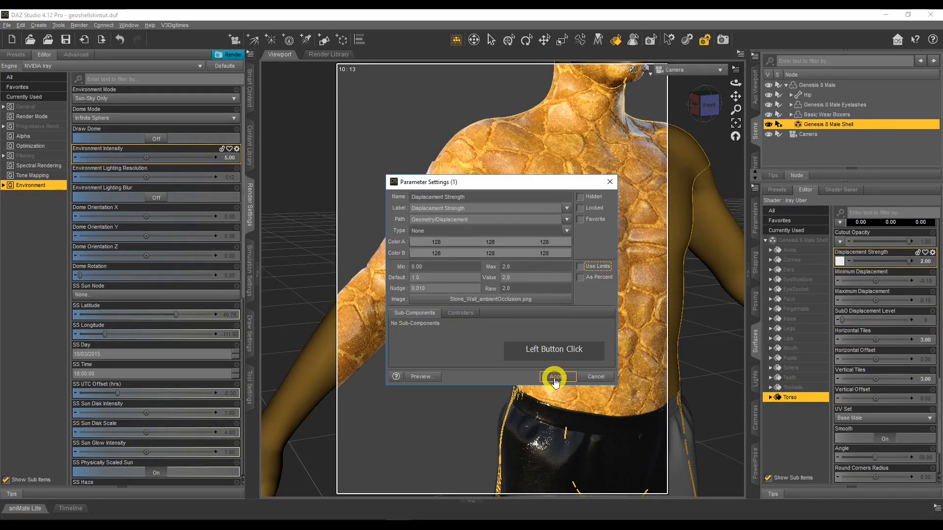
left_click(555, 378)
Try a Displacement Strength of 5.00 on the Torso surface and check the waist and upper body.
left_click(928, 261)
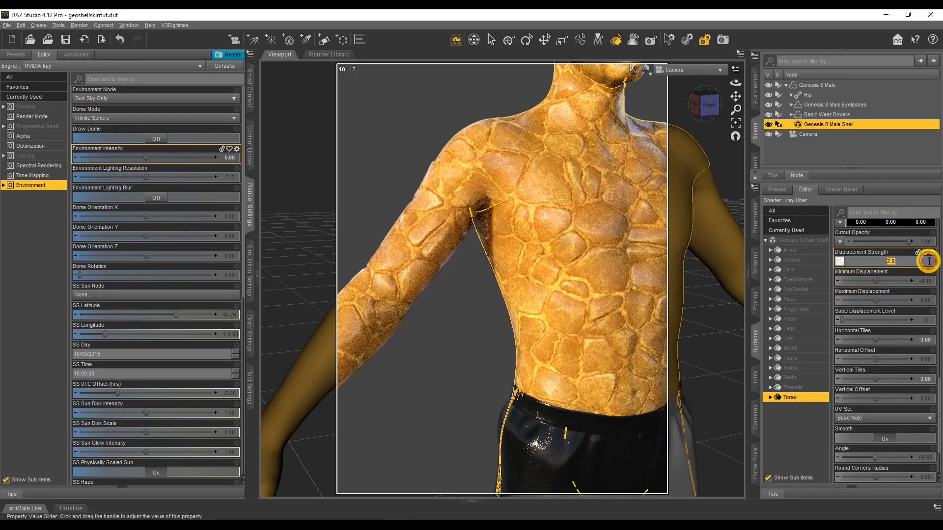
type("5")
key("Return")
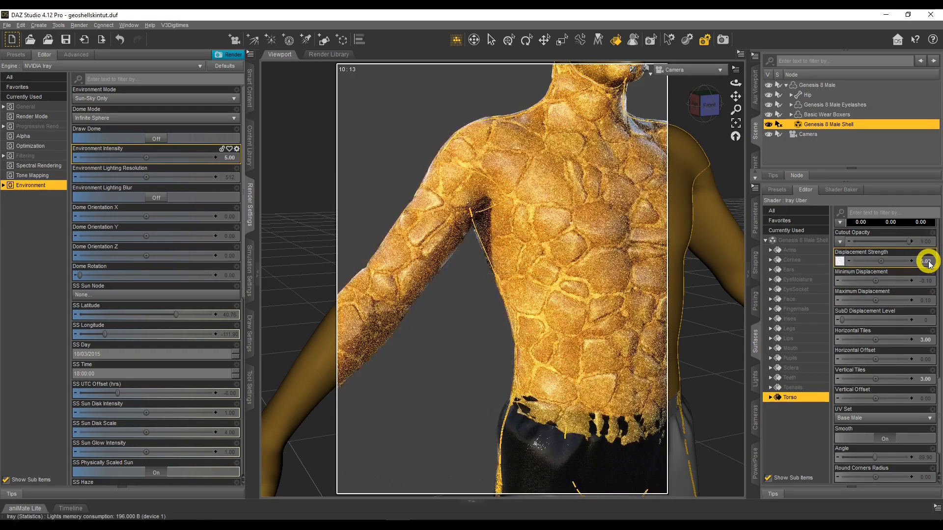
scroll(469, 360, "down", 3)
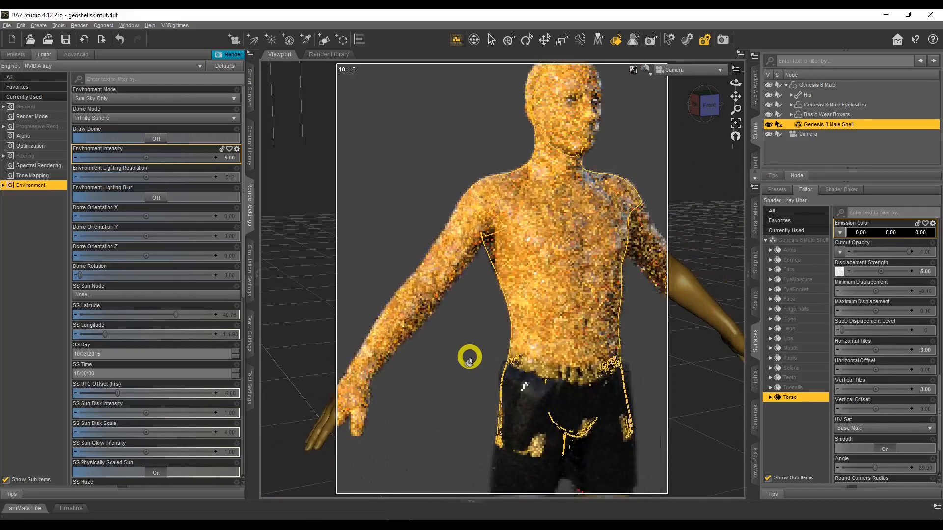
scroll(469, 361, "down", 2)
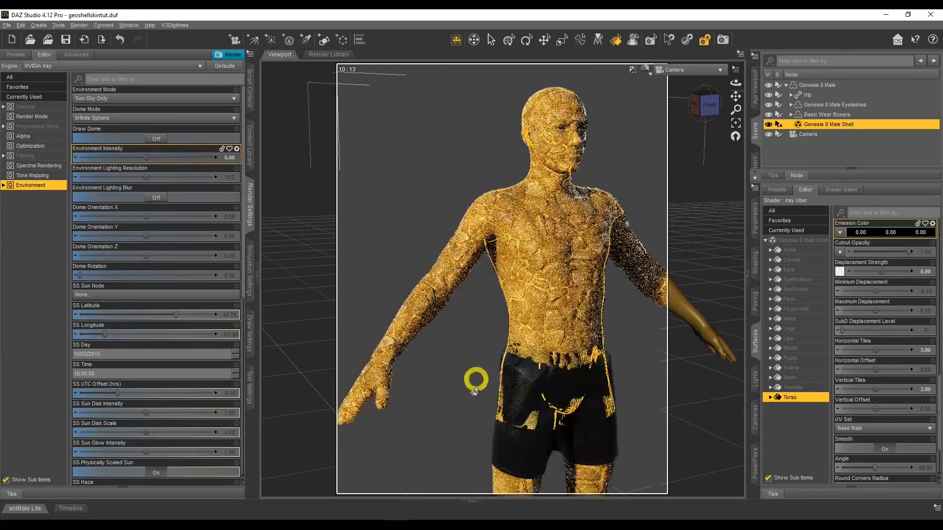
Set the sun-sky SS Time to 13:00:00 to light the head, and activate the Node Selection tool.
mouse_move(733, 98)
left_mouse_down()
mouse_move(734, 84)
mouse_move(740, 91)
mouse_move(728, 97)
mouse_move(720, 90)
mouse_move(726, 110)
left_mouse_up()
scroll(608, 120, "up", 4)
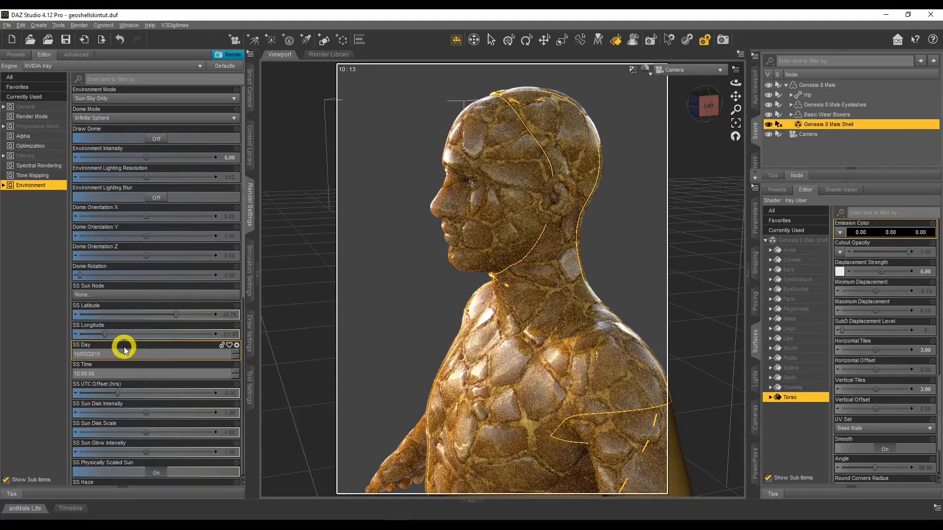
left_click(234, 377)
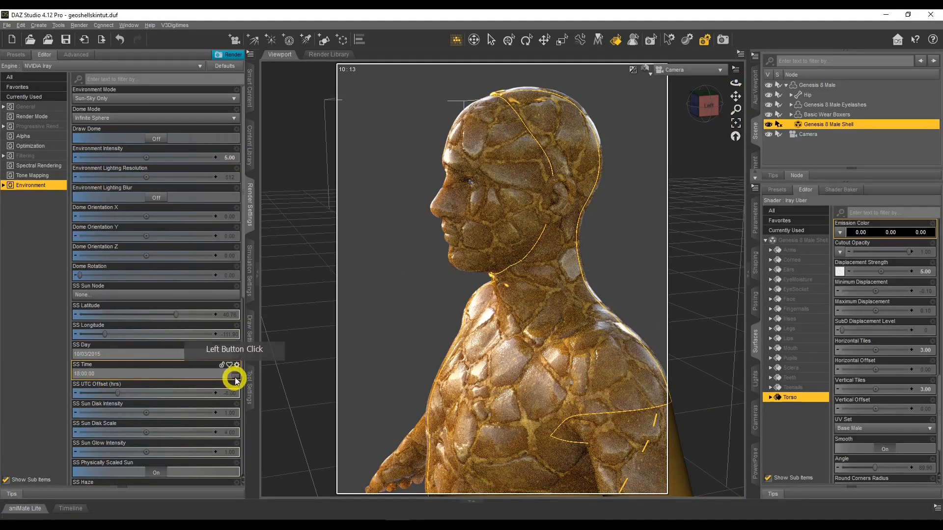
double_click(235, 377)
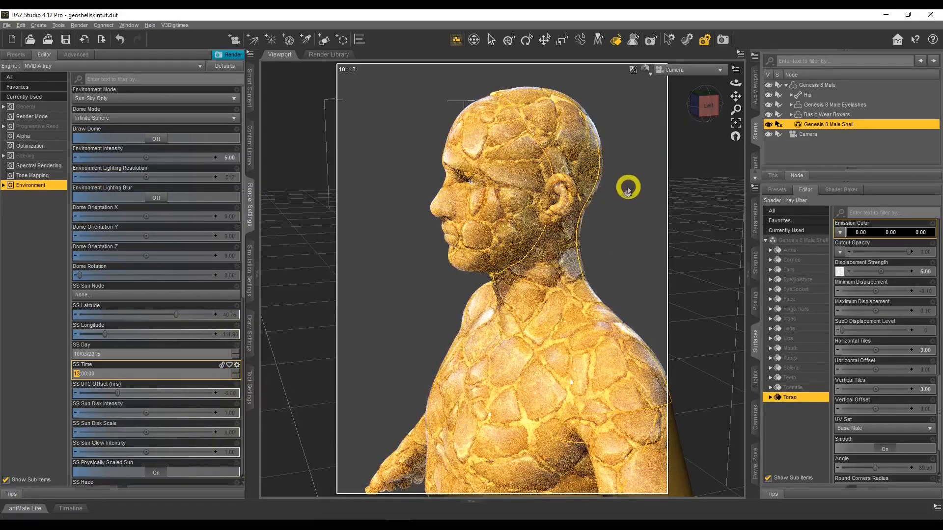
left_click(506, 44)
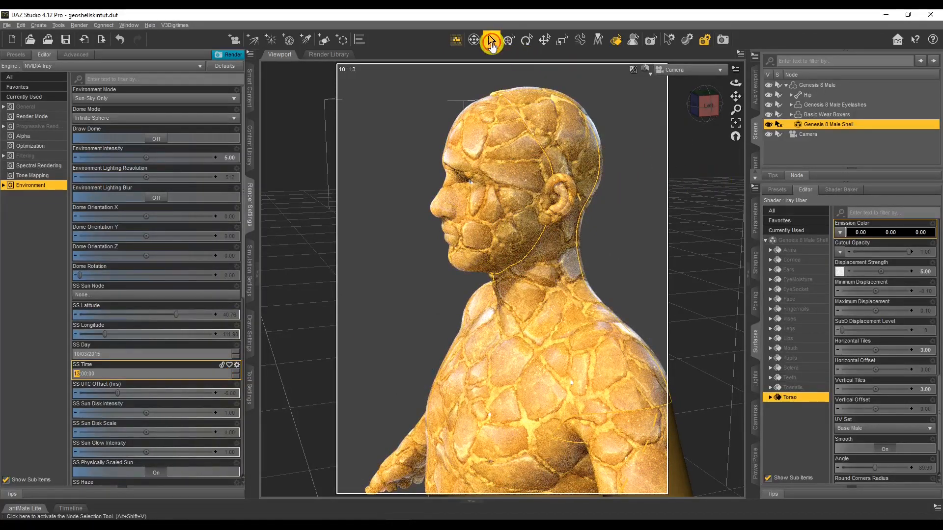
left_click_drag(736, 83, 648, 60)
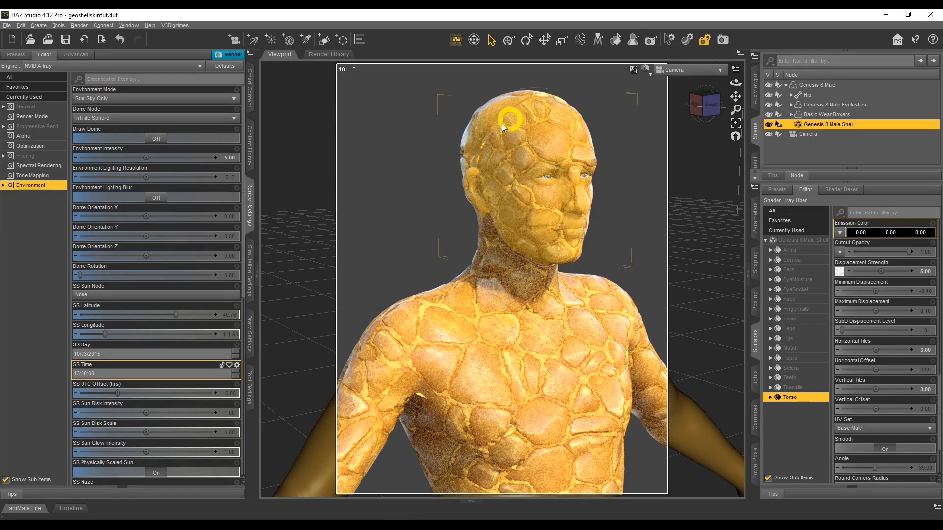
Select the shell's Face surface and turn off Use Limits for its Displacement Strength.
left_click(797, 301)
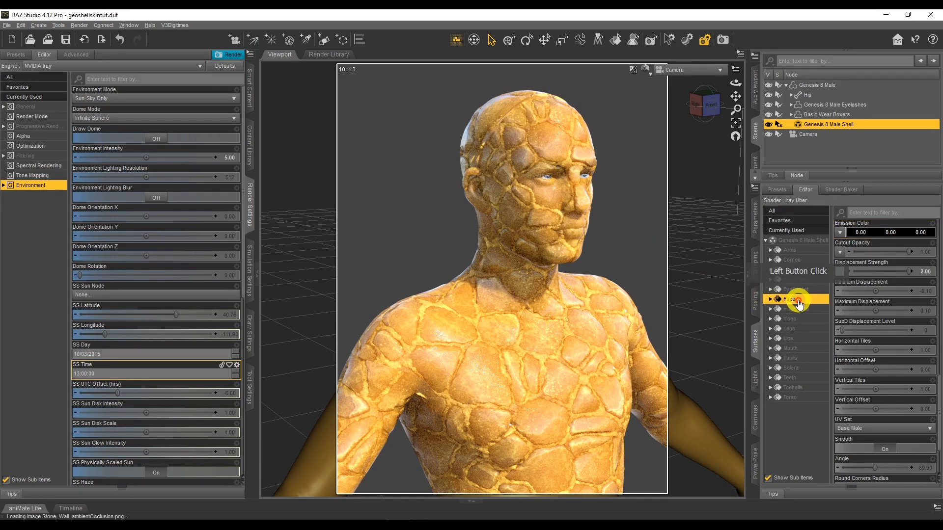
left_click(932, 265)
left_click(920, 271)
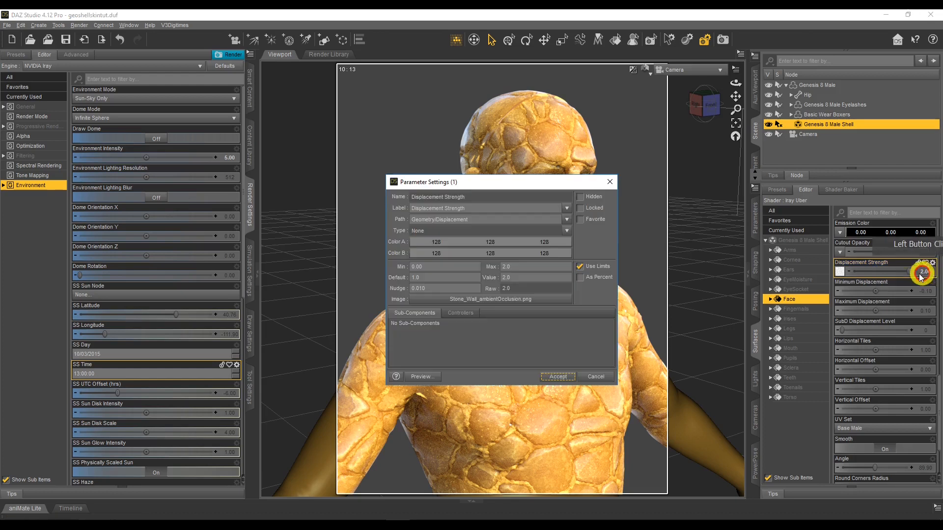
left_click(589, 301)
left_click(558, 377)
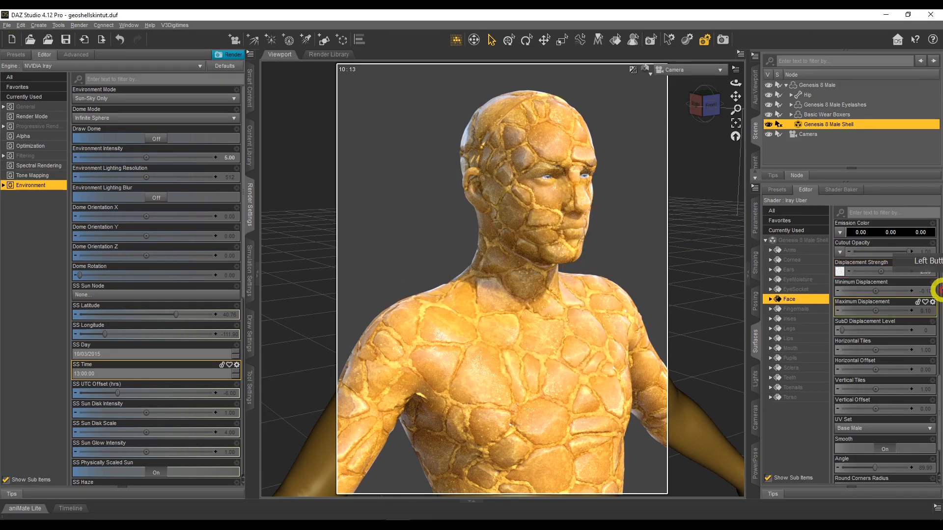
Try a Displacement Strength of 5.00 on the Face surface.
left_click(928, 272)
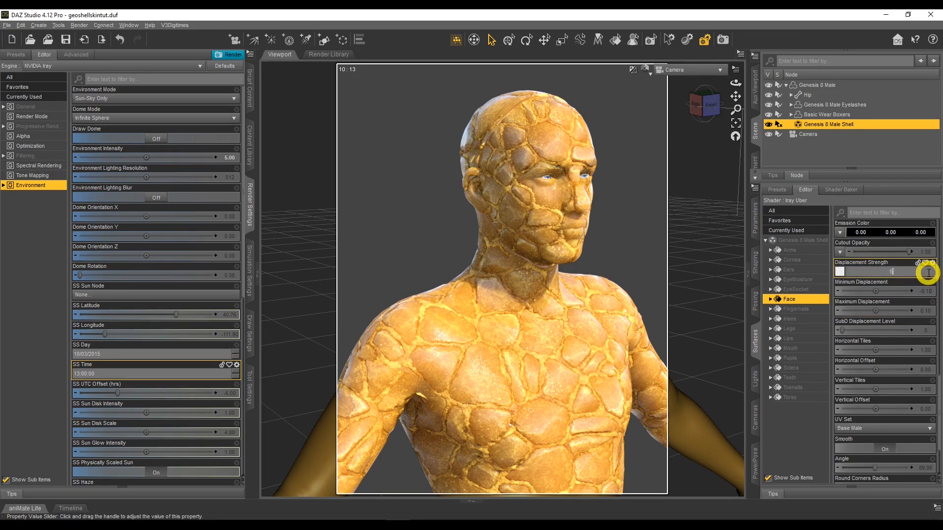
type("5")
key("Return")
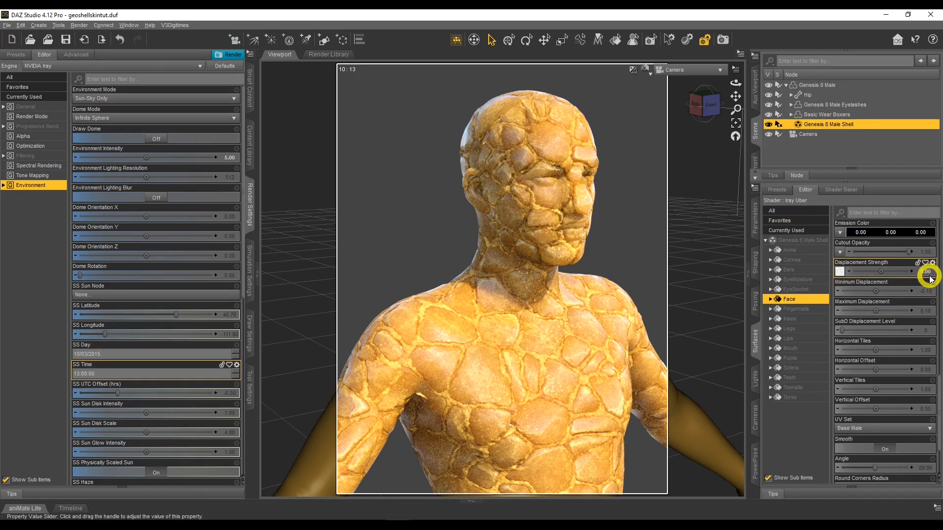
Set the Face surface's Displacement Strength to 3.00.
left_click(842, 244)
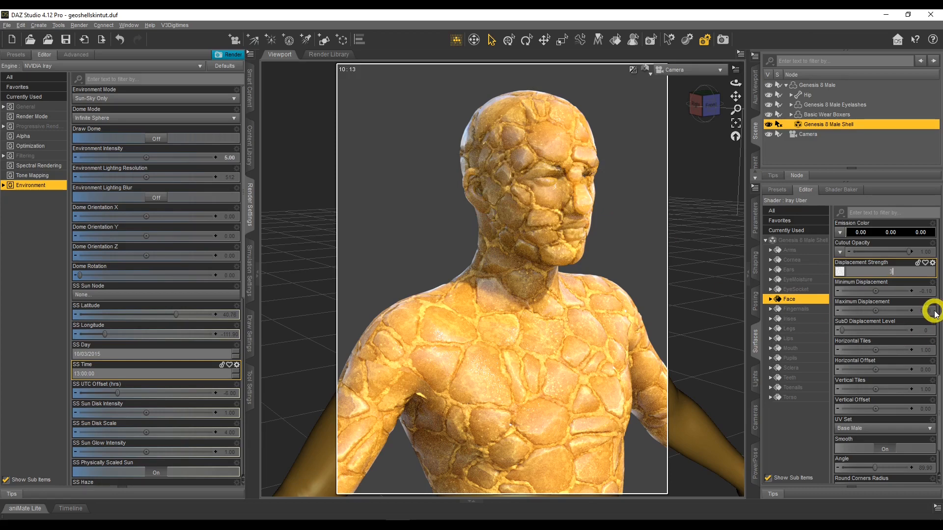
type("3")
key("Return")
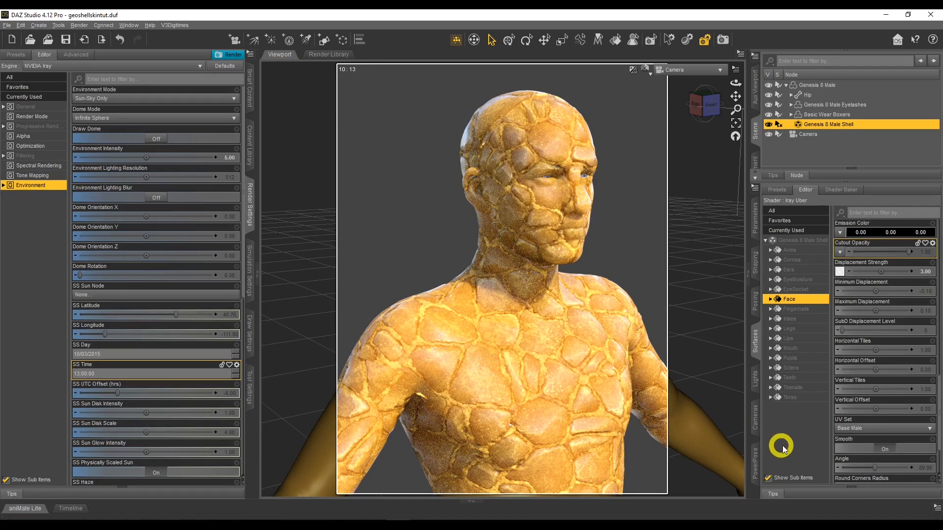
Set the Displacement Strength of the shell's Torso and Arms surfaces to 3.00 each.
left_click(812, 398)
left_click(930, 272)
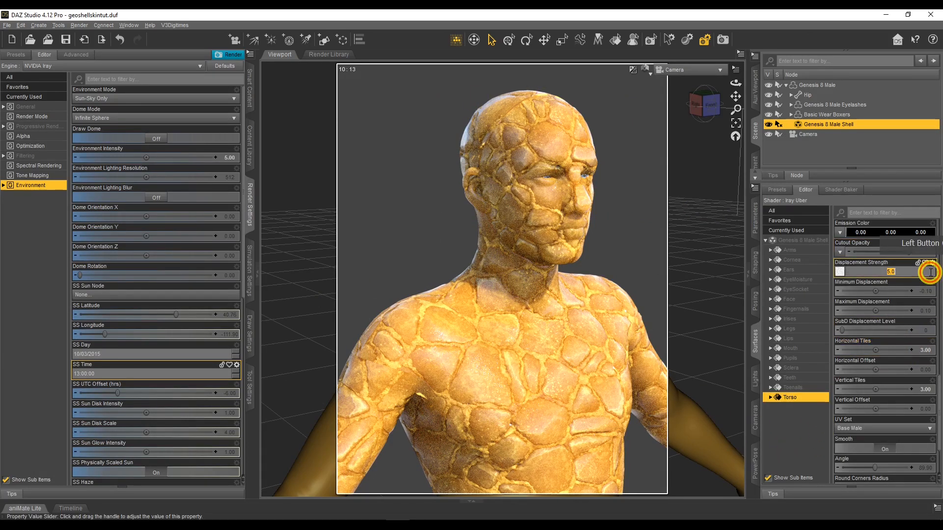
type("3")
key("Return")
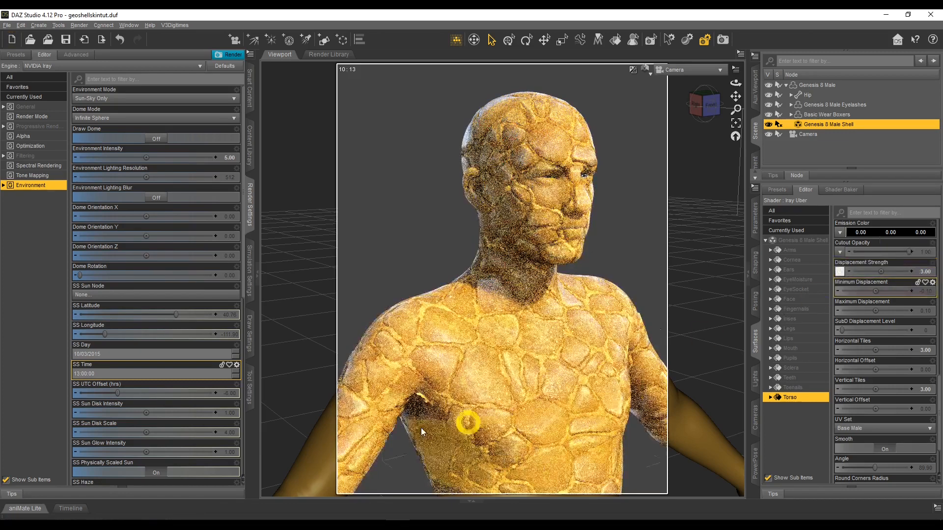
left_click(799, 250)
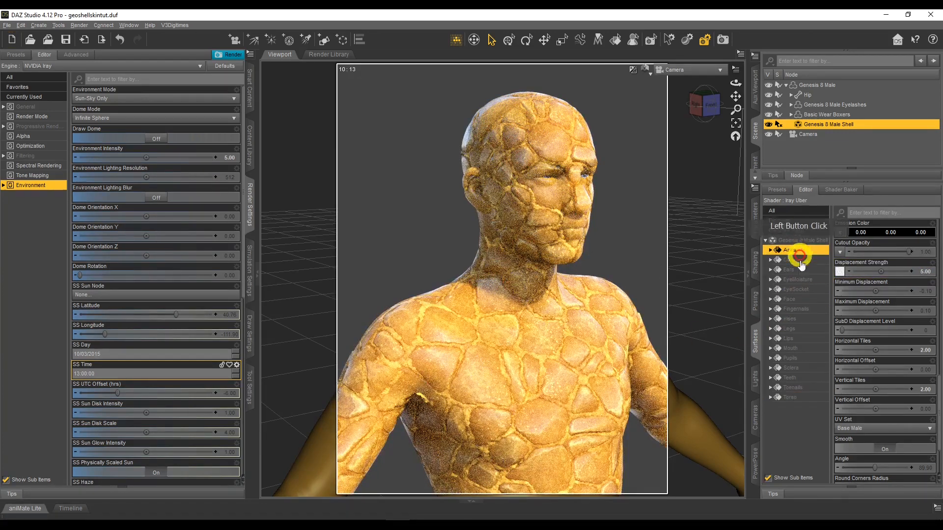
left_click(927, 272)
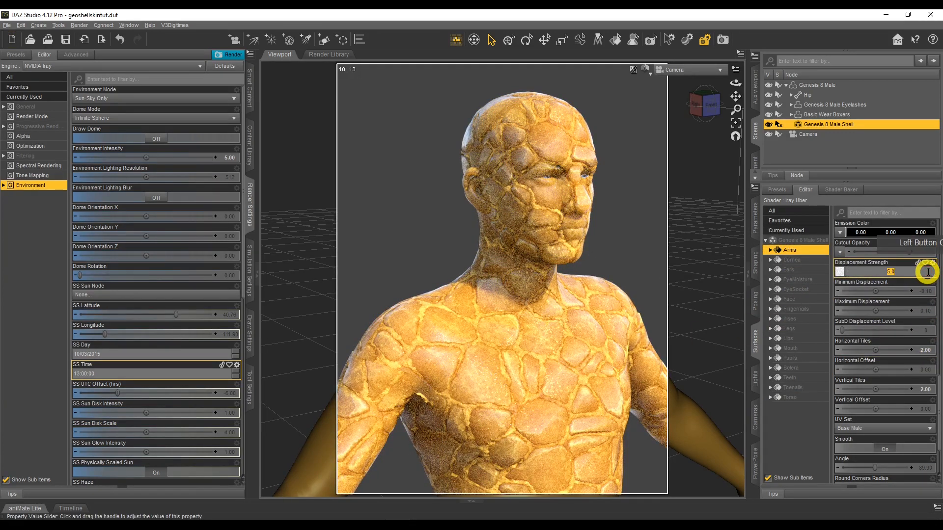
type("3")
key("Return")
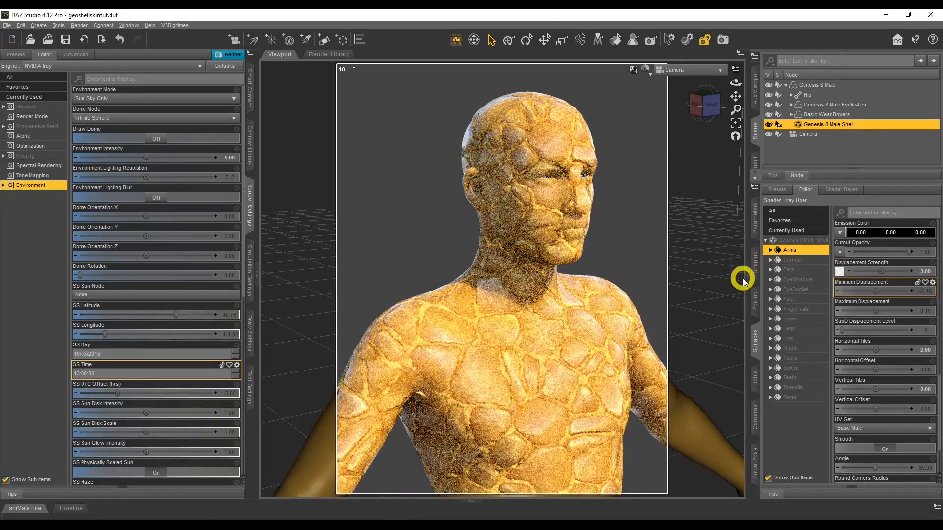
Examine the stone skin from the front on the arms, torso, waist and legs.
left_click_drag(735, 82, 735, 83)
scroll(599, 328, "down", 3)
scroll(605, 333, "down", 2)
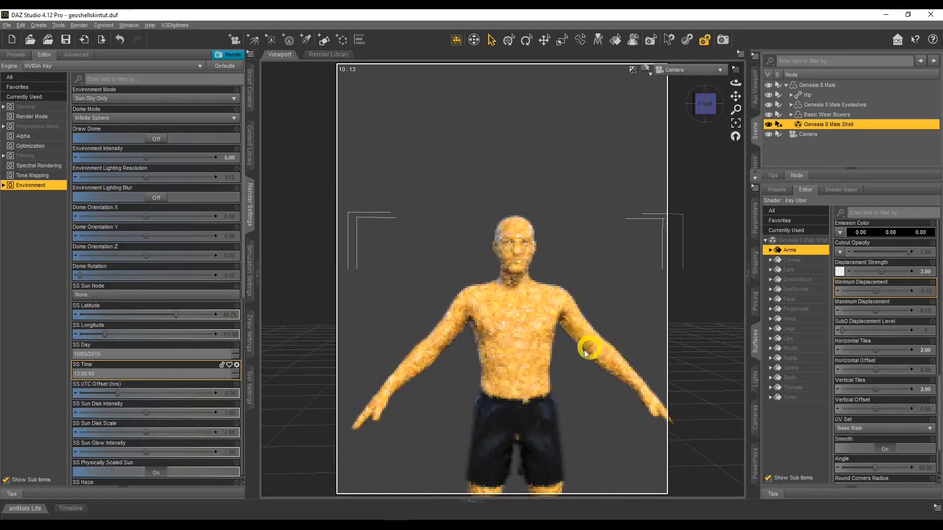
left_click_drag(736, 96, 736, 96)
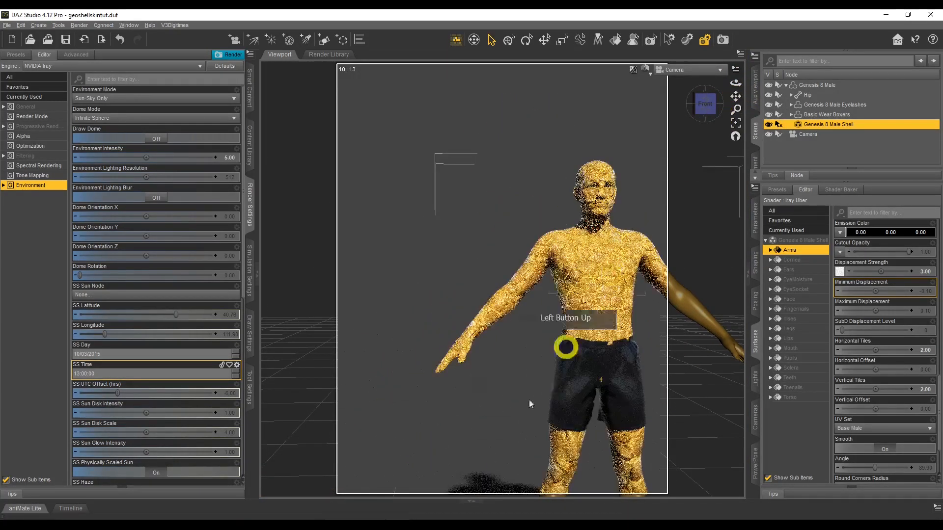
scroll(457, 472, "up", 4)
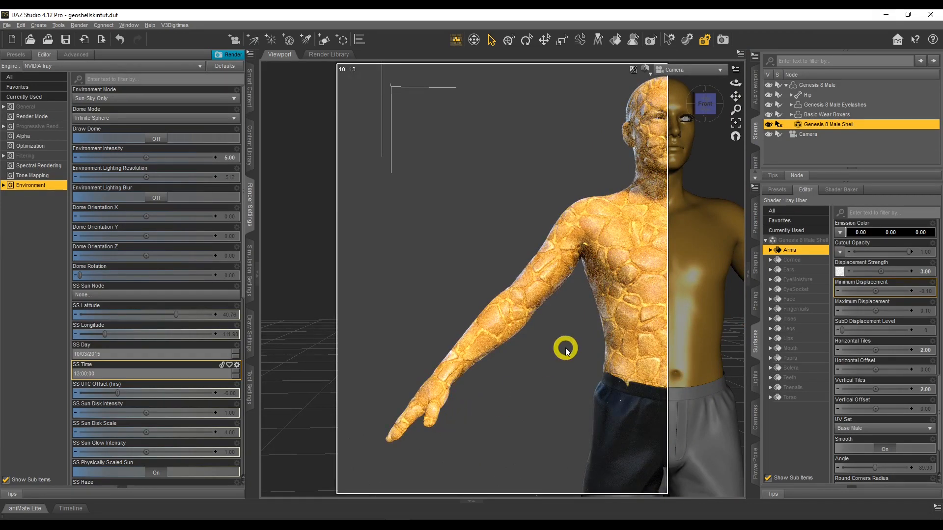
left_click_drag(735, 95, 736, 96)
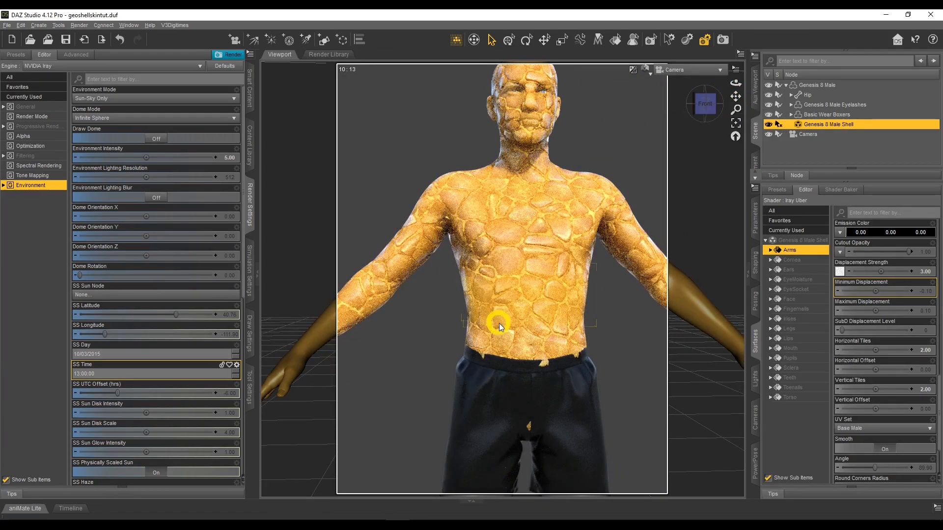
left_click_drag(736, 96, 736, 95)
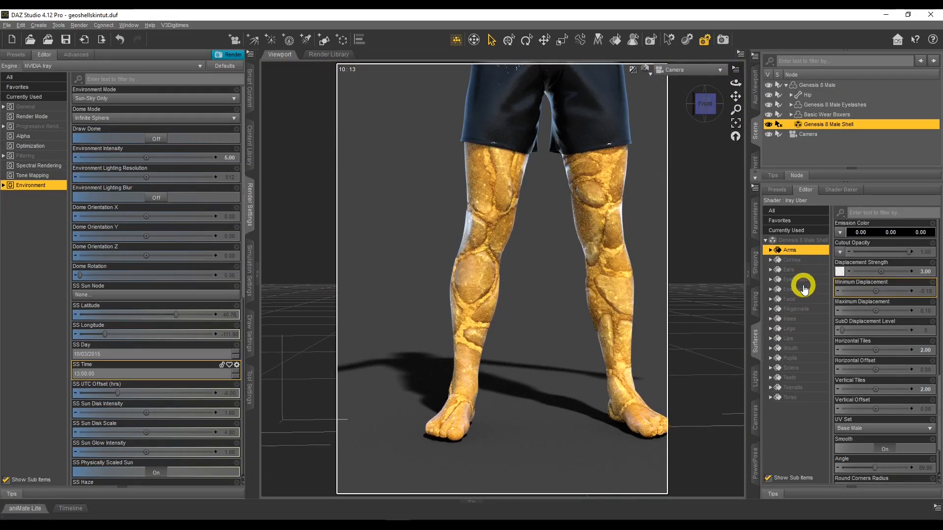
Turn off the limits on the Legs surface's Displacement Strength and set it to 3.00.
left_click(807, 331)
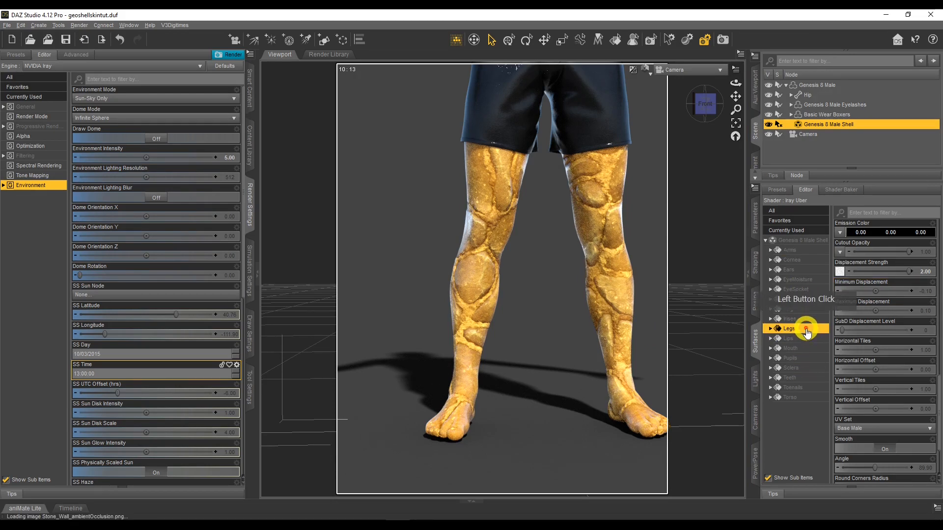
left_click(932, 263)
left_click(925, 270)
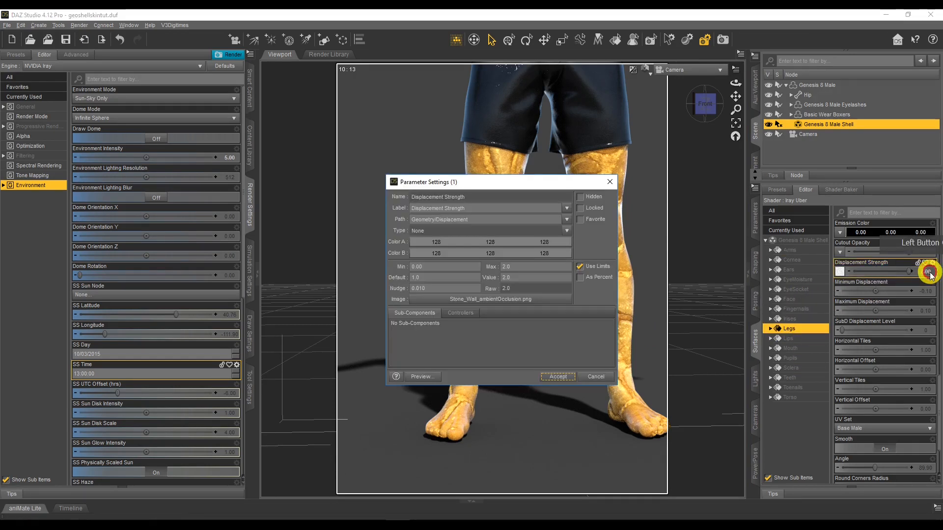
left_click(595, 269)
left_click(558, 377)
left_click(926, 271)
type("3")
key("Return")
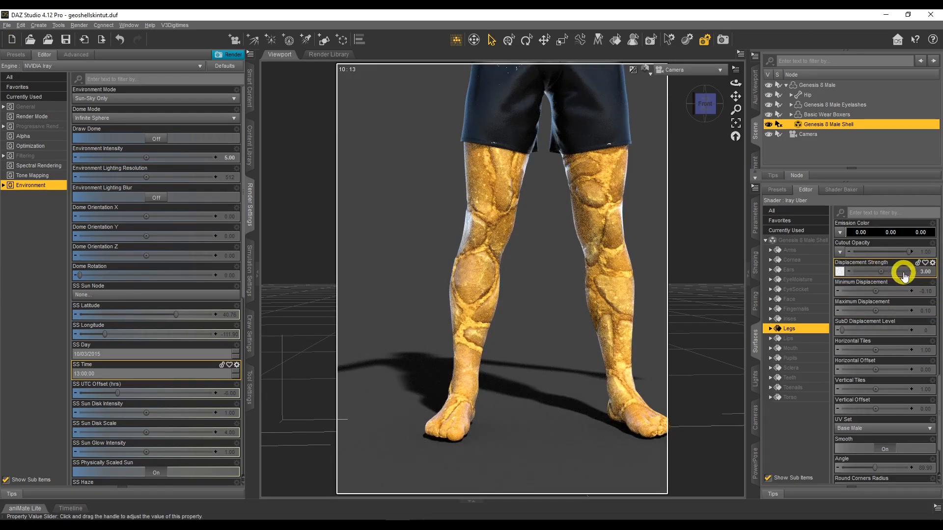
Set the Horizontal Tiles and Vertical Tiles of the Legs surface to 2.00 each.
scroll(892, 289, "up", 10)
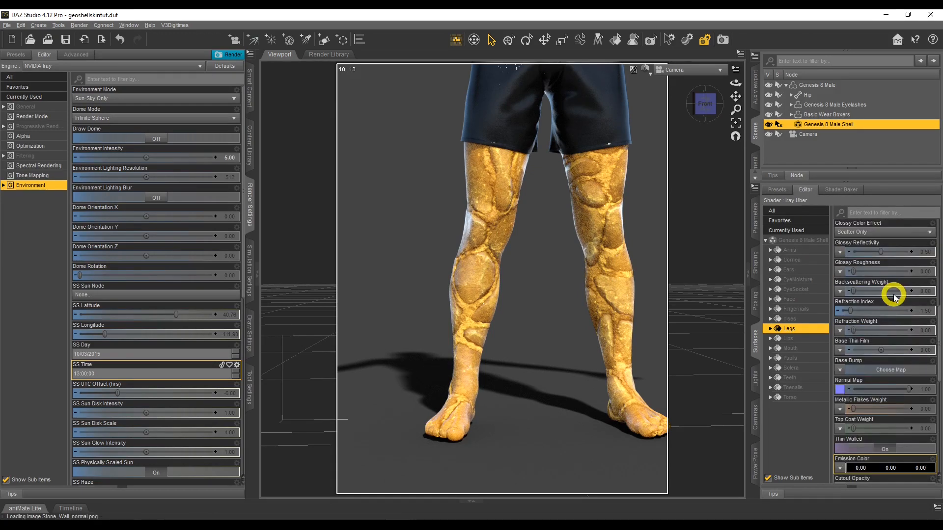
scroll(892, 301, "down", 2)
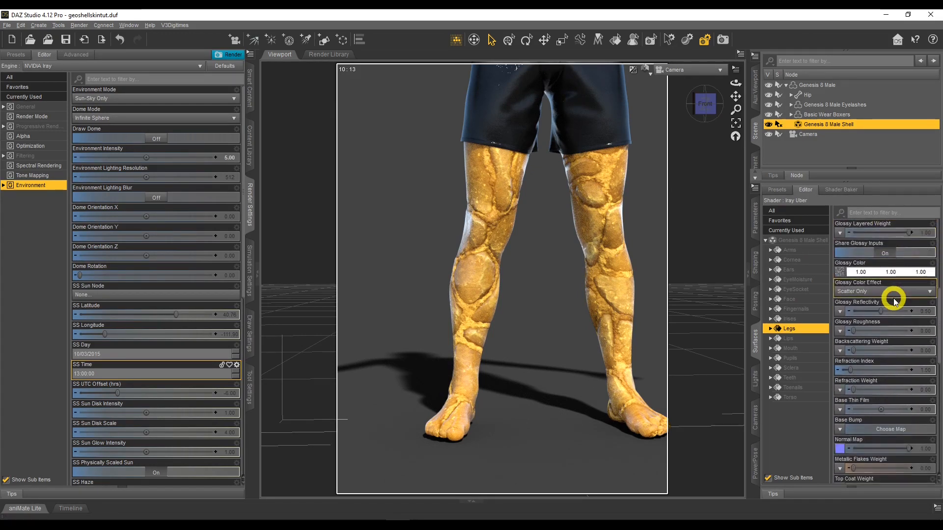
scroll(892, 319, "down", 2)
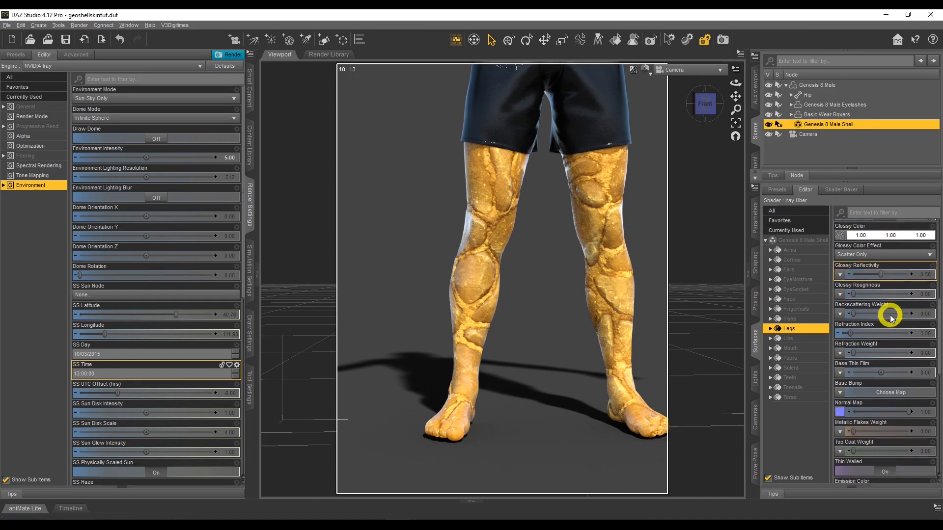
scroll(879, 334, "down", 4)
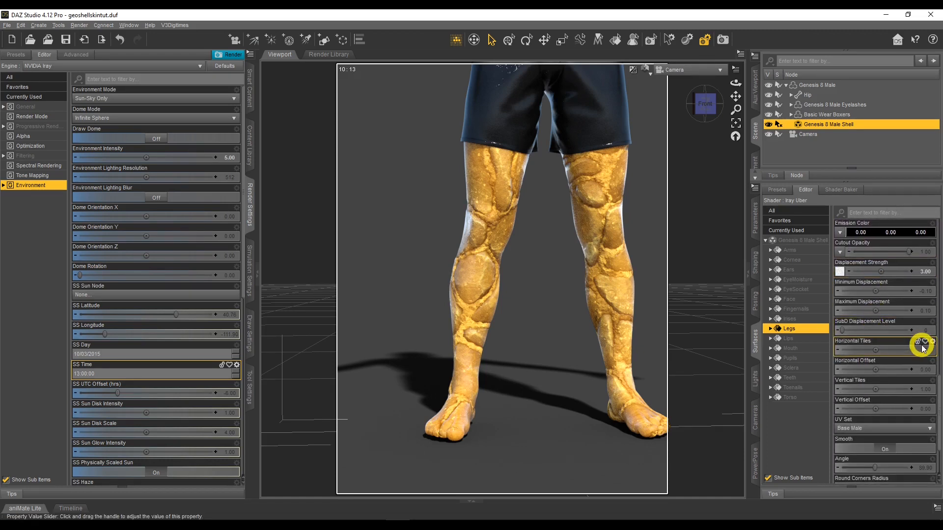
scroll(686, 198, "down", 3)
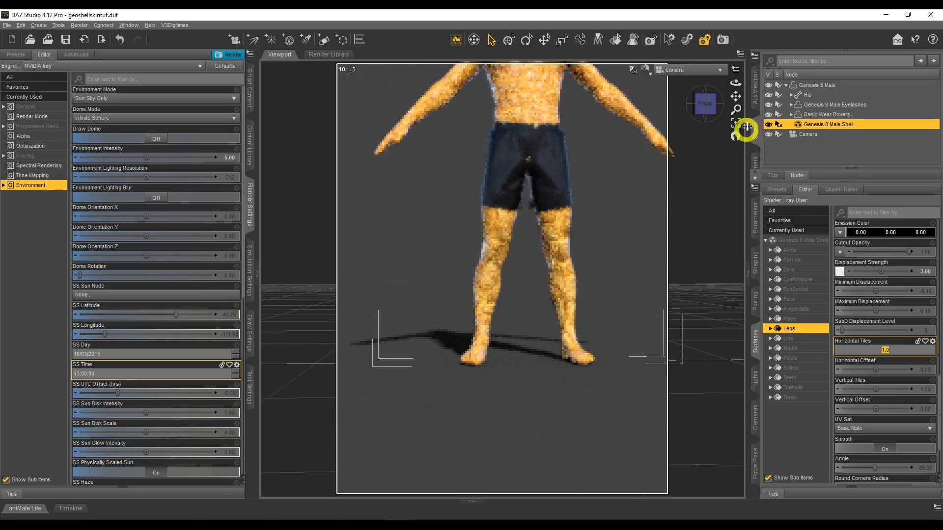
left_click_drag(735, 96, 732, 111)
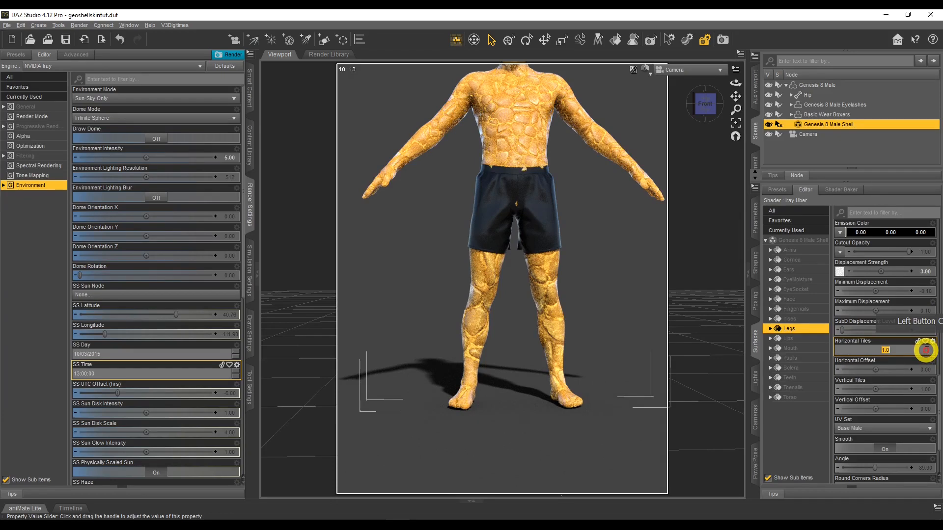
key("Return")
left_click(927, 390)
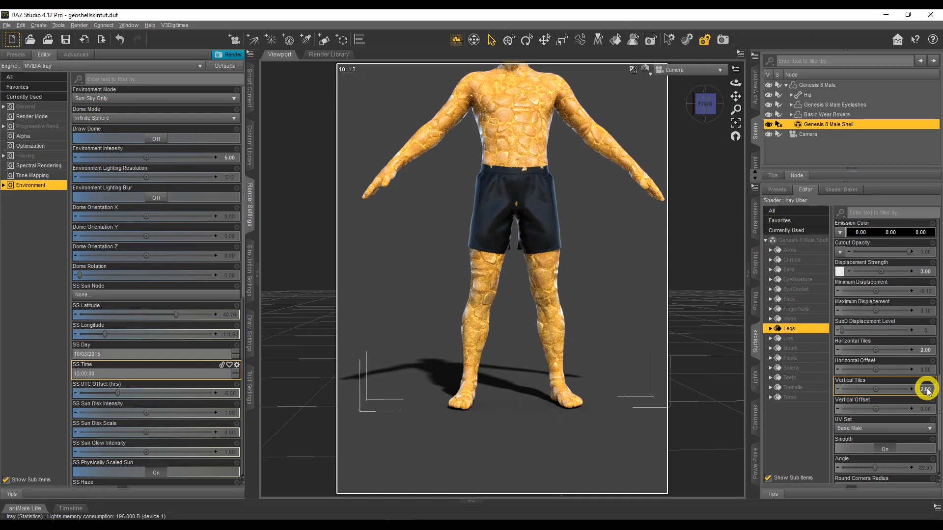
Set the Legs surface's Displacement Strength to 5.00 and check the stone skin on the legs and around the boxers.
left_click_drag(737, 96, 598, 381)
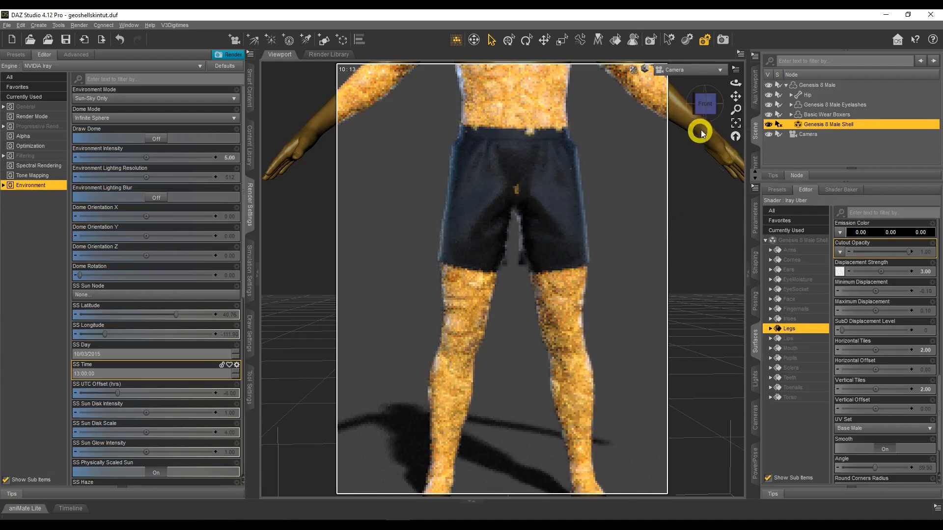
left_click_drag(735, 97, 735, 85)
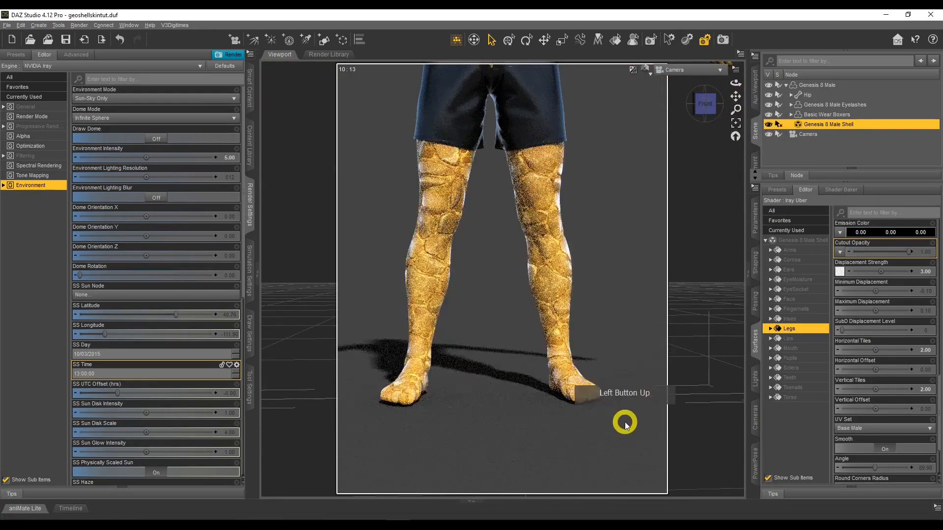
scroll(625, 423, "up", 3)
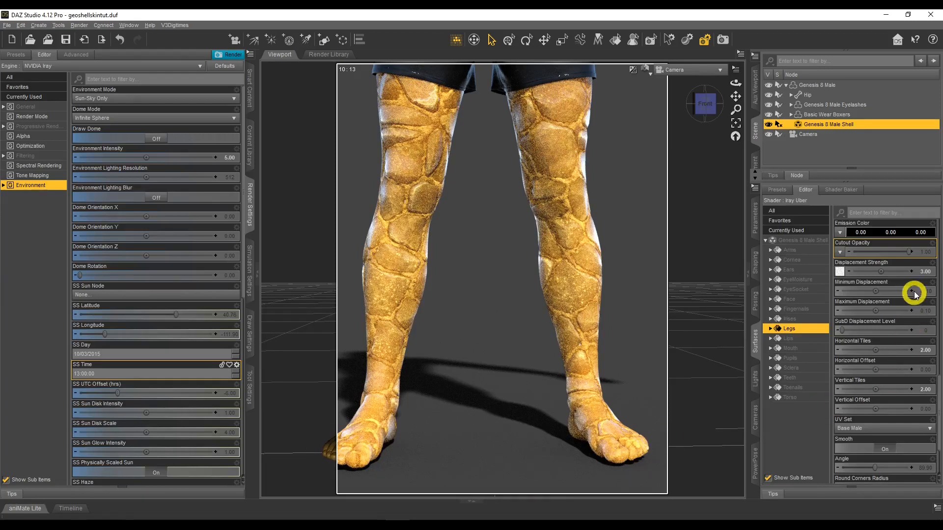
type("5")
key("Return")
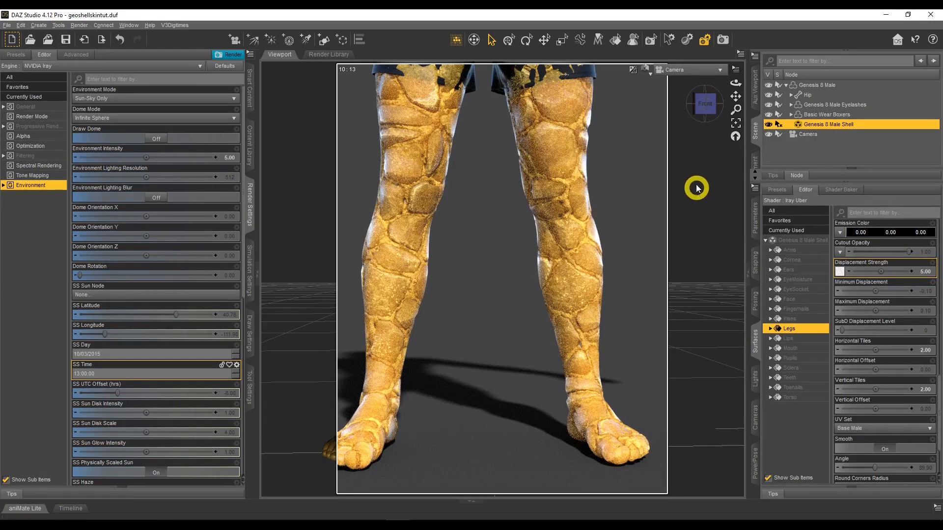
left_click_drag(735, 96, 734, 95)
scroll(626, 335, "down", 3)
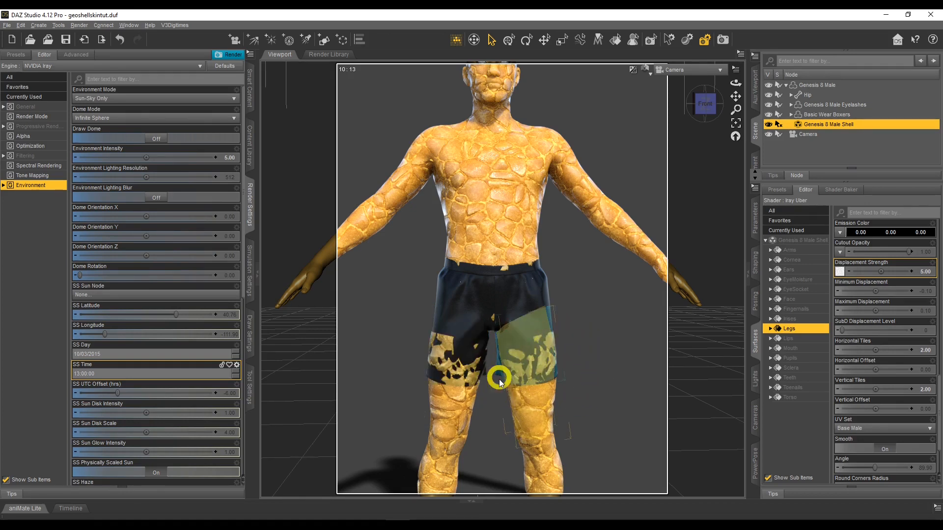
Try a Displacement Strength of 2.00 on the Legs surface and return it to 5.00.
left_click(929, 272)
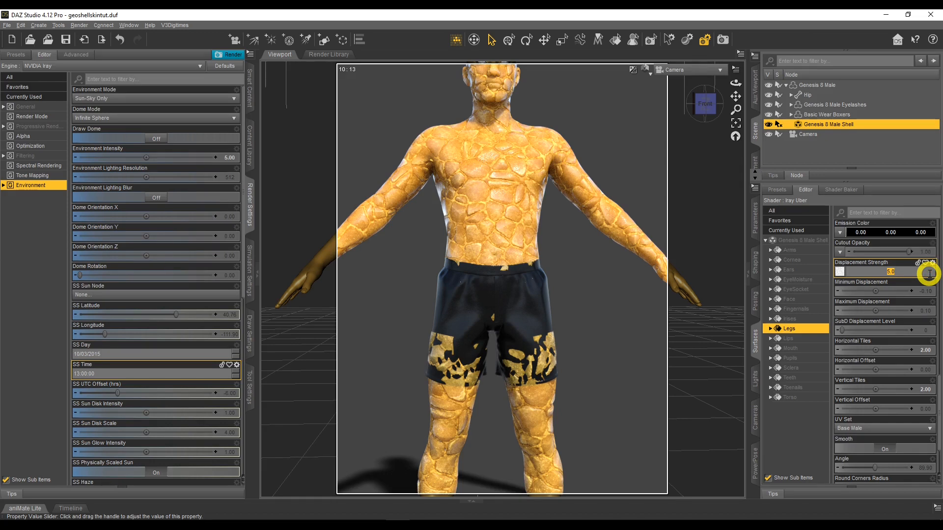
type("2")
key("Return")
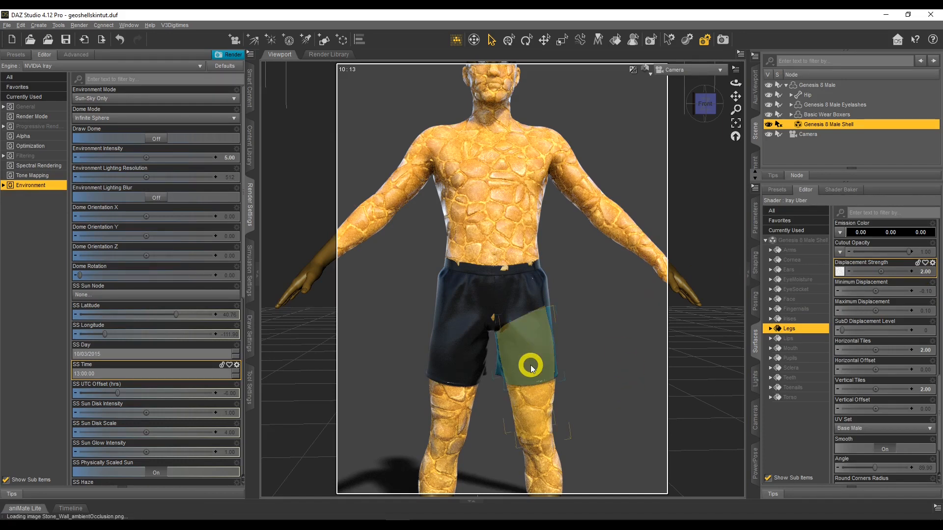
left_click(926, 272)
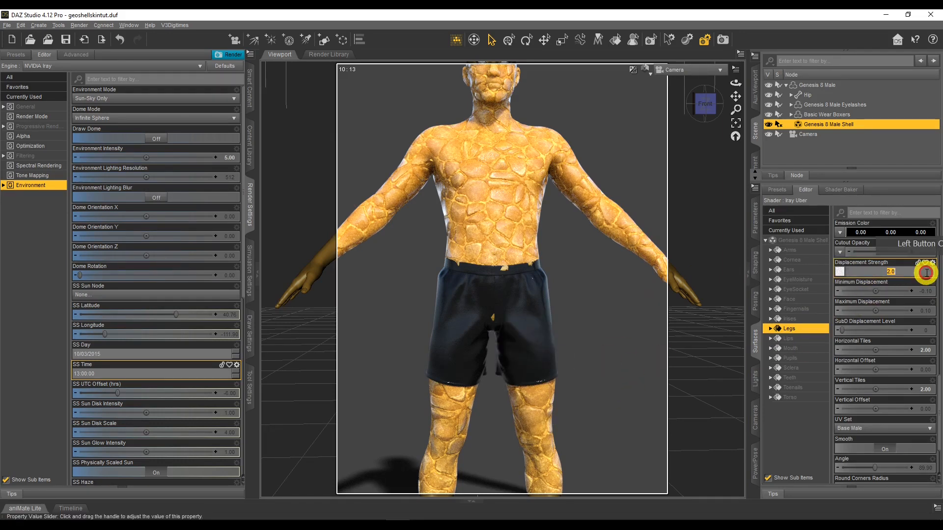
type("5")
key("Return")
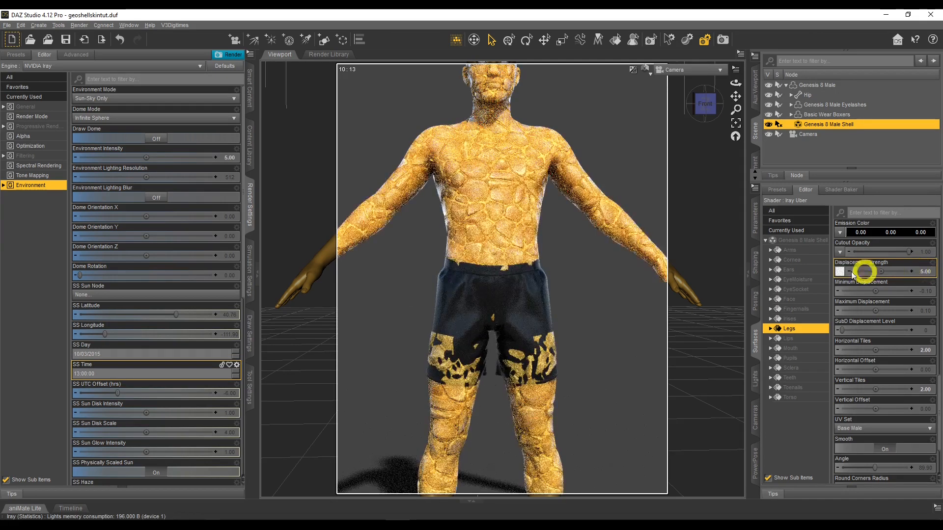
Turn off the limits on the Ears surface's Displacement Strength and set it to 3.00.
mouse_move(735, 82)
left_mouse_down()
mouse_move(734, 100)
mouse_move(733, 84)
left_mouse_up()
scroll(580, 104, "up", 5)
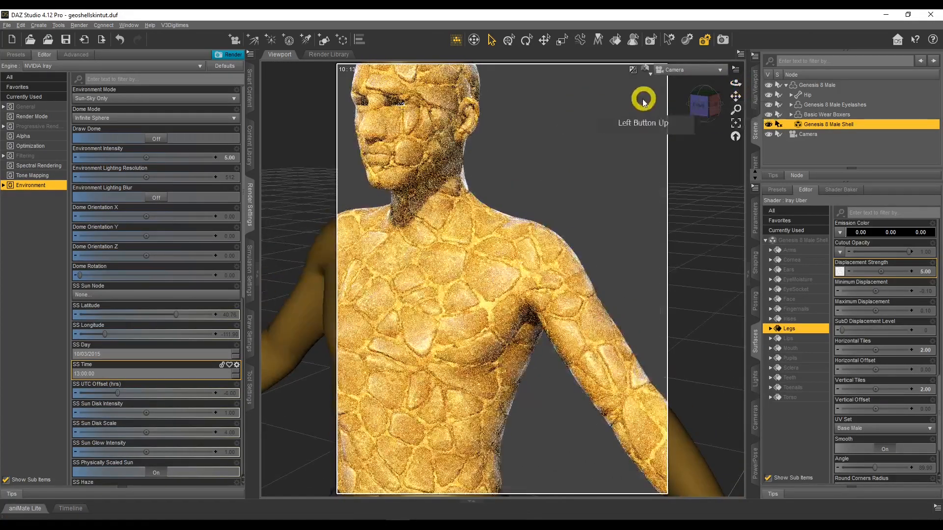
left_click(796, 271)
left_click(931, 263)
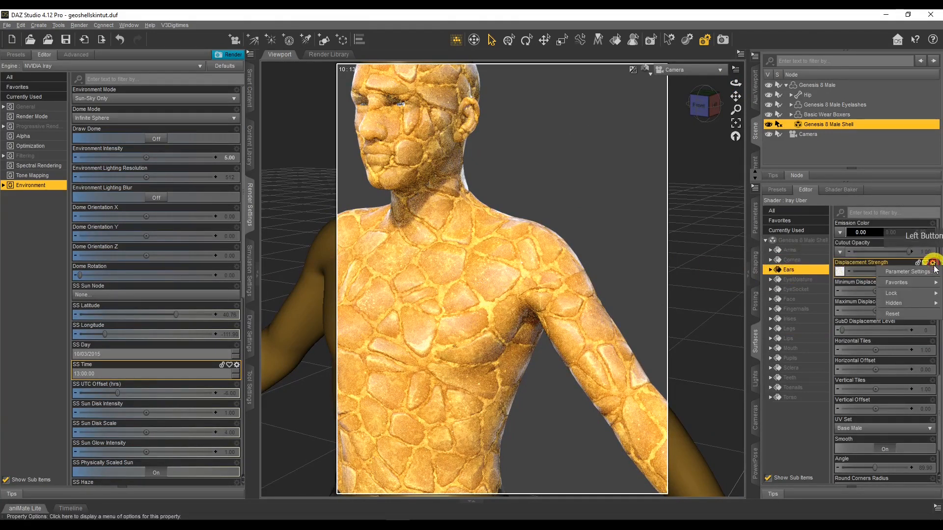
left_click(928, 274)
left_click(603, 266)
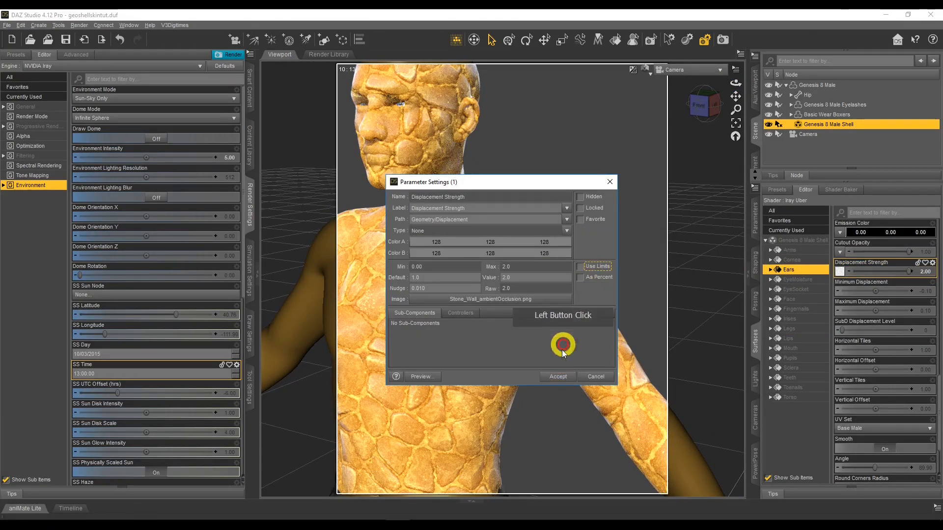
left_click(558, 376)
left_click(921, 270)
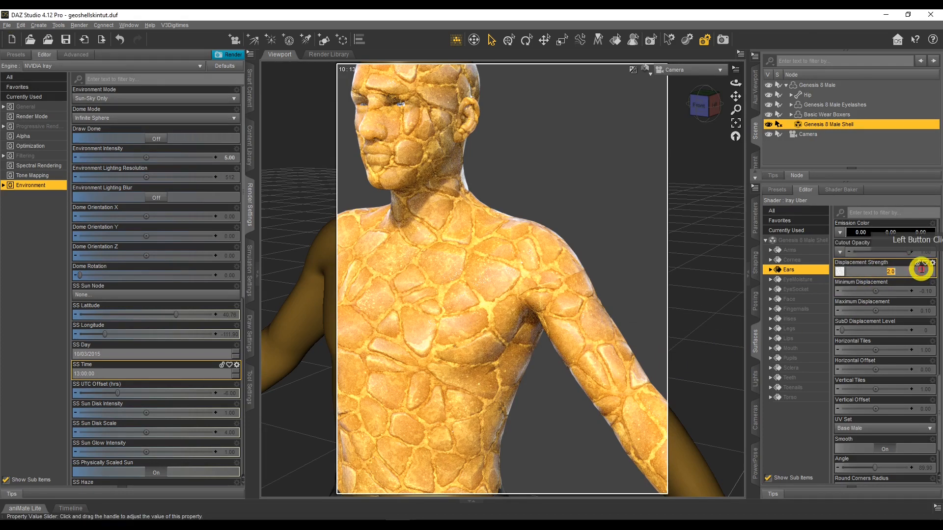
key("Return")
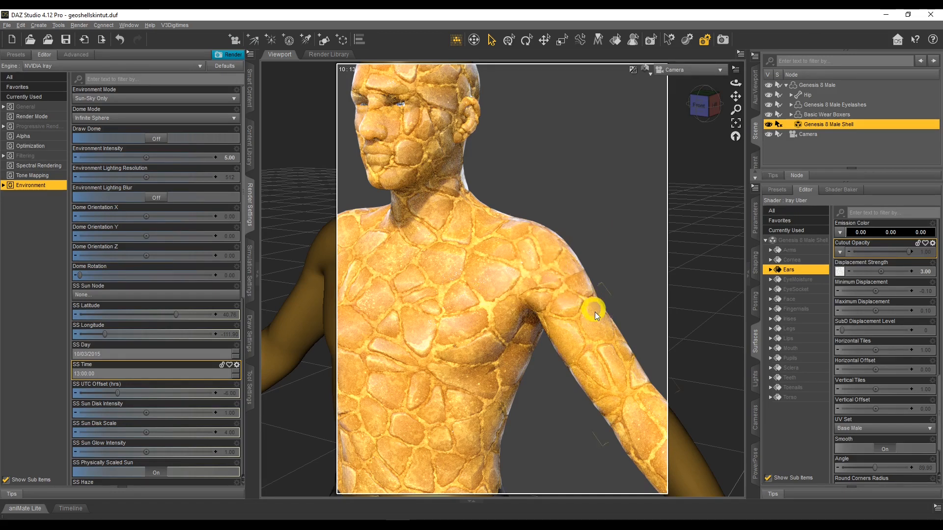
Select the shell's Arms surface and switch the viewport's draw style to Texture Shaded.
left_click(845, 332)
left_click(808, 251)
left_click(878, 362)
left_click(649, 73)
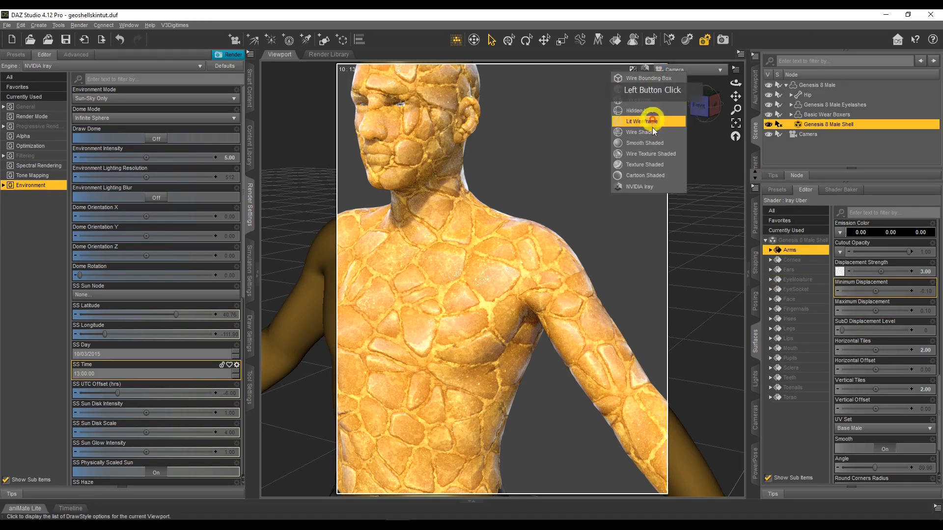
left_click(654, 163)
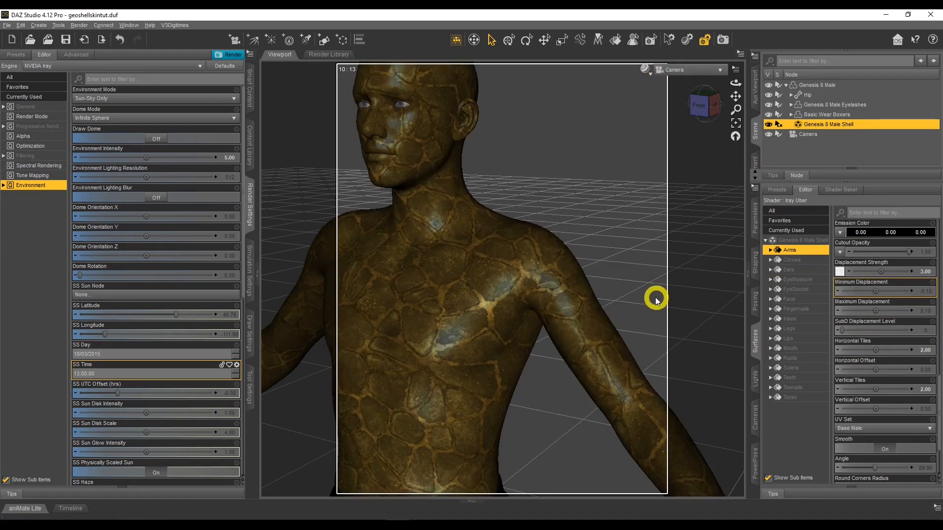
scroll(642, 275, "down", 1)
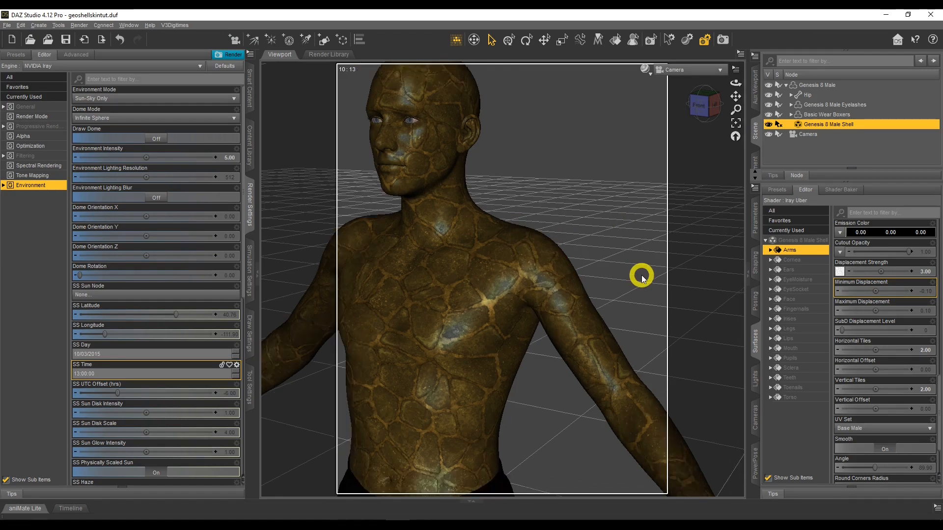
scroll(642, 276, "up", 1)
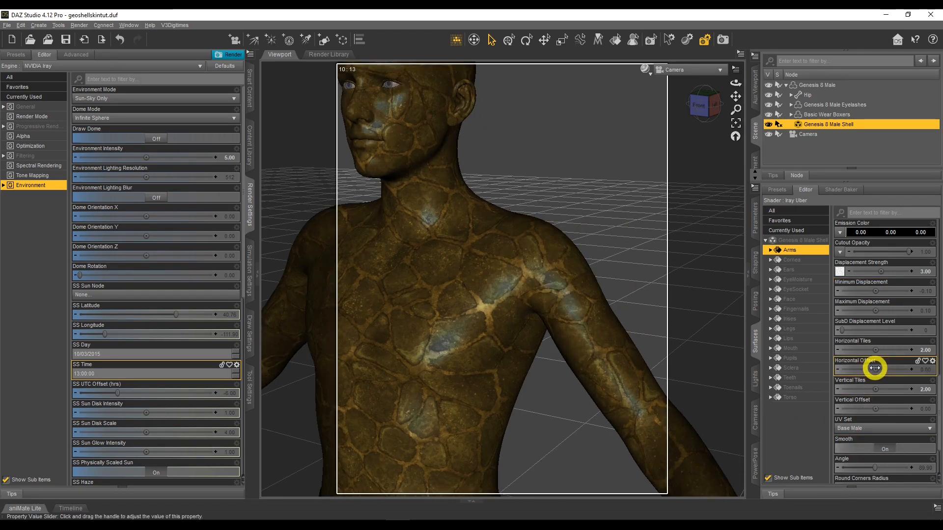
Shift the stone texture on the Arms surface to a Horizontal Offset of 0.078 and a Vertical Offset of 0.0002.
left_click_drag(874, 368, 875, 408)
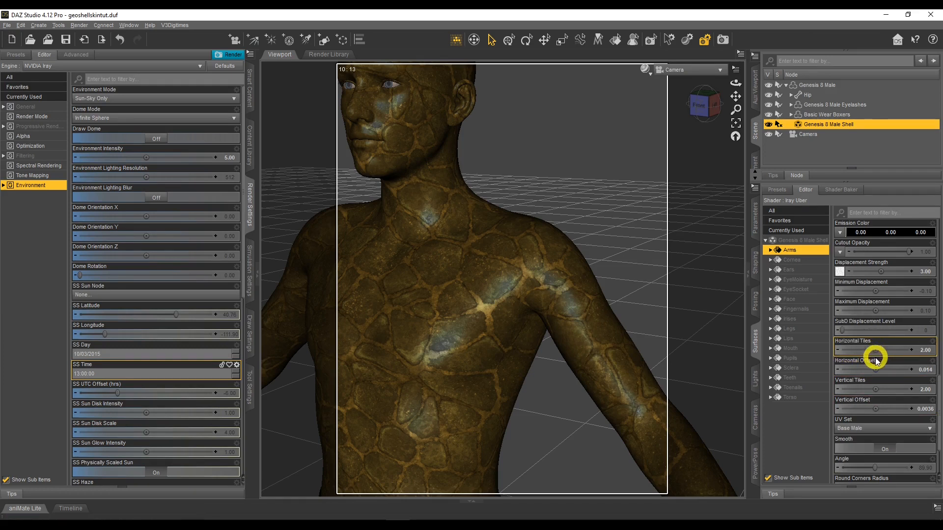
left_click_drag(874, 368, 874, 369)
left_click_drag(875, 409, 874, 407)
Examine the seam between arm and torso at the shoulder from the side and front, with the viewport switched to NVIDIA Iray.
left_click_drag(734, 87, 735, 84)
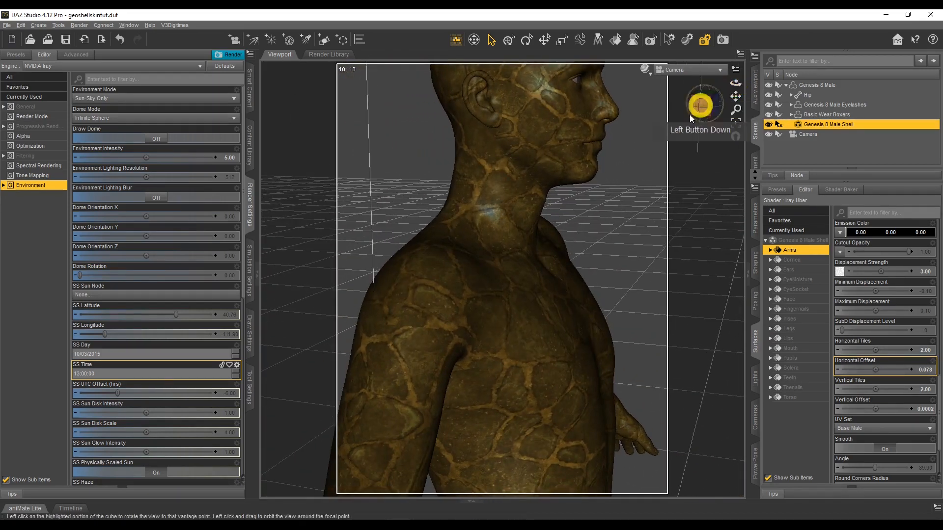
left_click(416, 307)
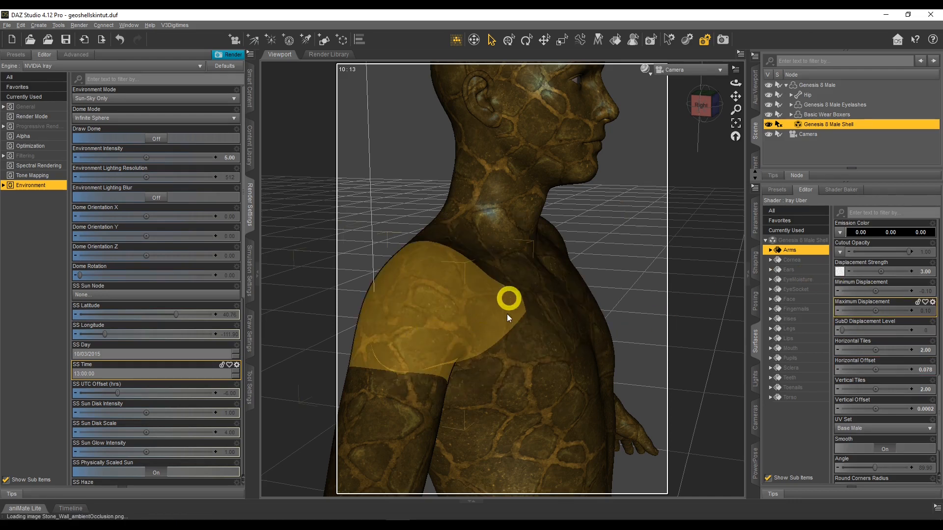
left_click_drag(735, 84, 595, 131)
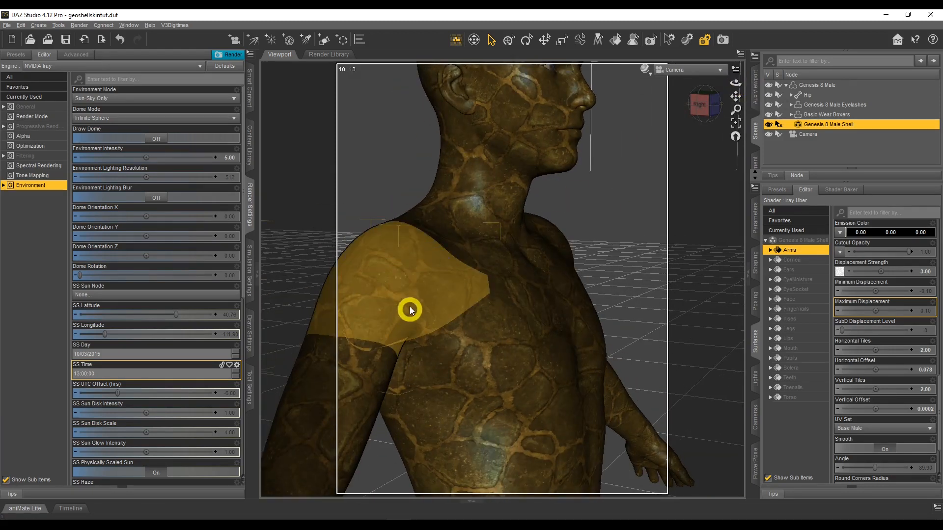
left_click(648, 77)
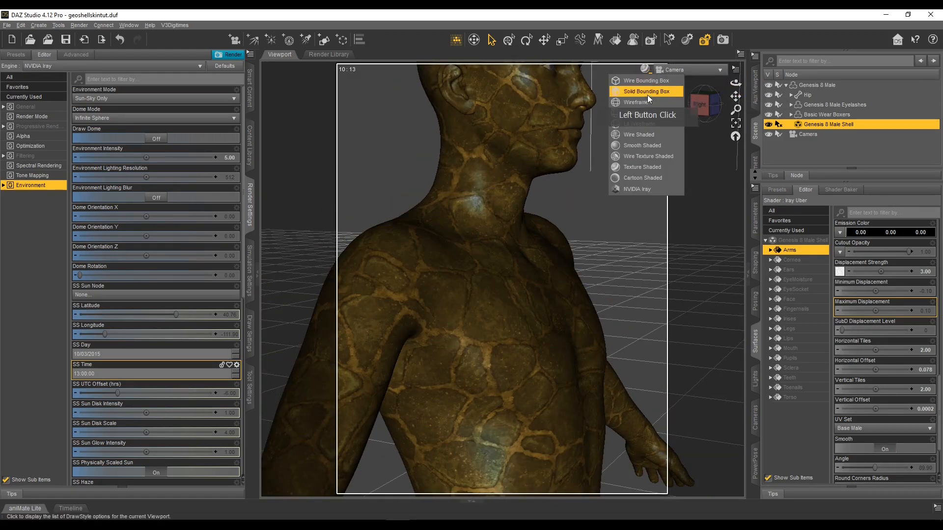
left_click(651, 182)
left_click(403, 273)
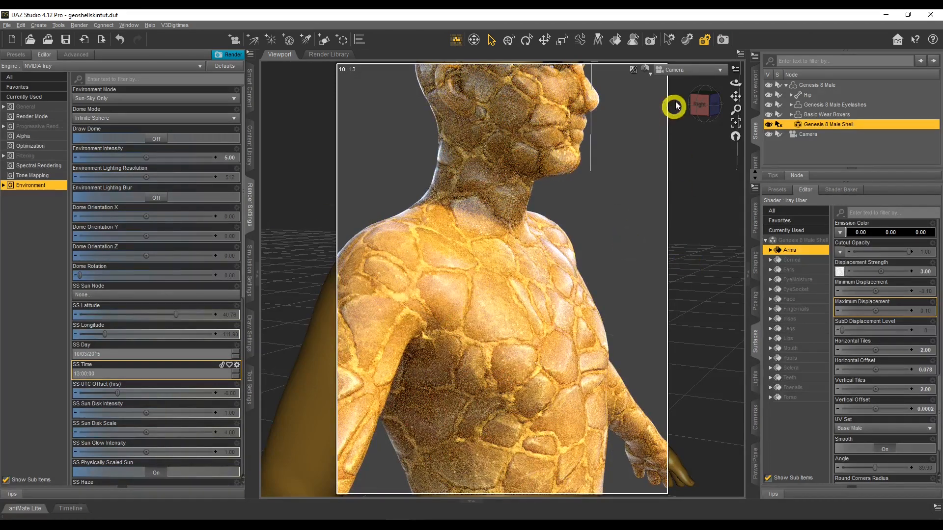
left_click_drag(735, 84, 735, 84)
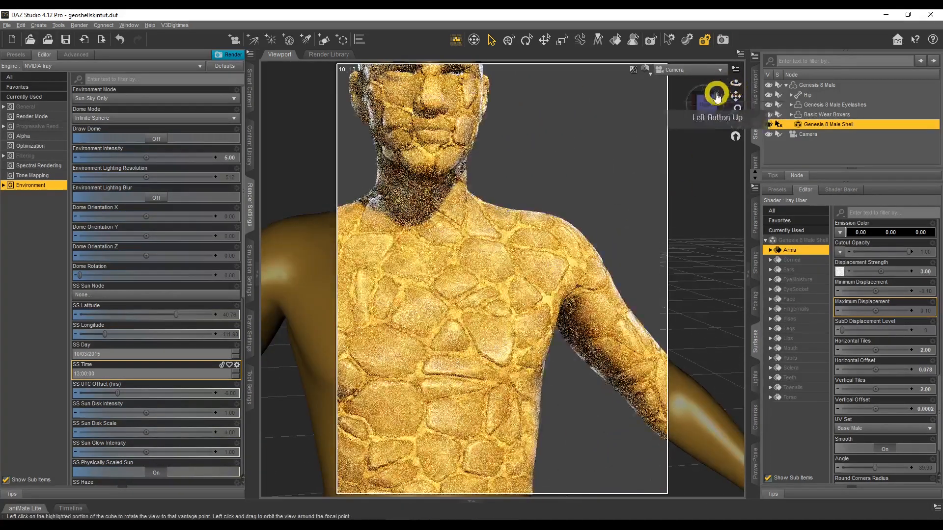
Turn off the limits on the Lips surface's Displacement Strength and set it to 3.00.
left_click(804, 338)
left_click(932, 263)
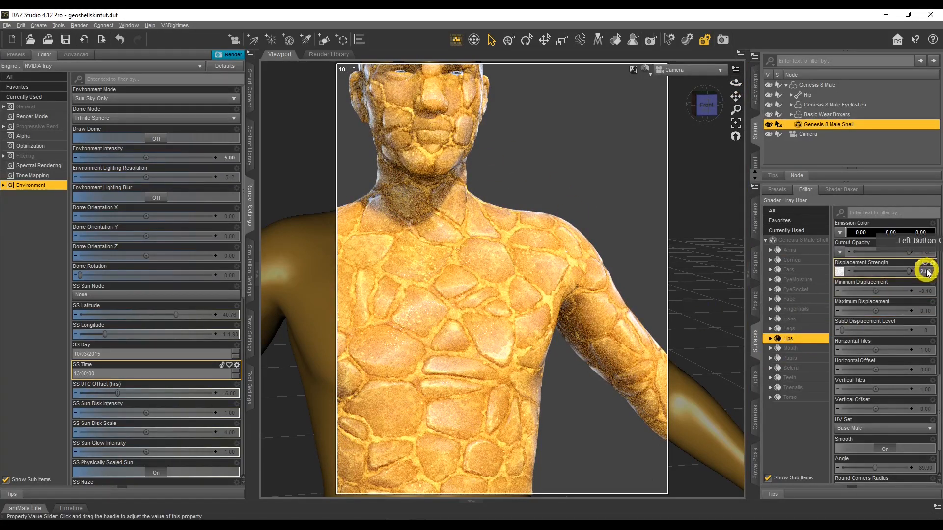
left_click(931, 273)
left_click(603, 266)
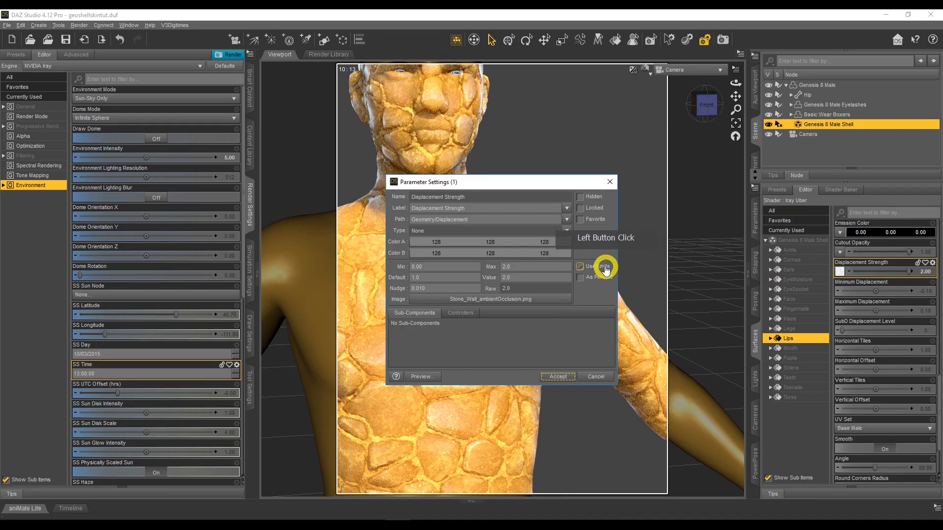
left_click(567, 381)
left_click(928, 273)
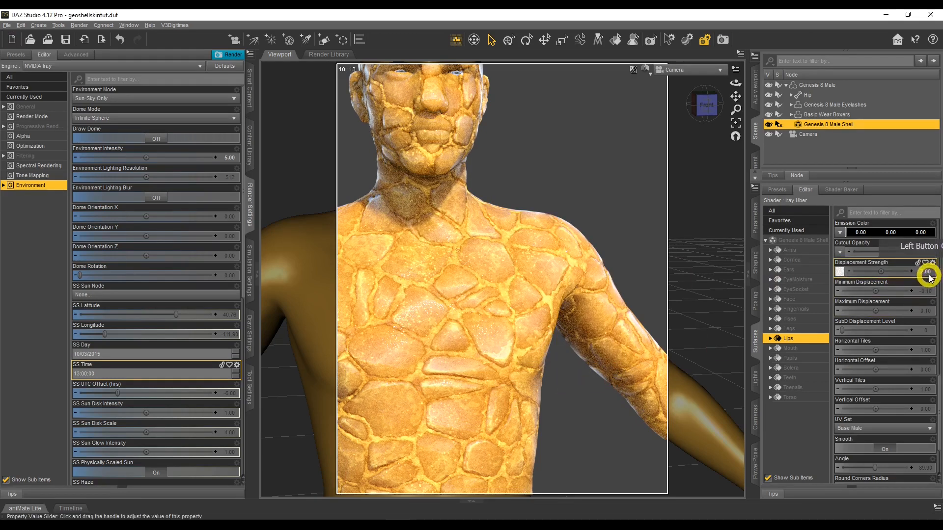
type("3")
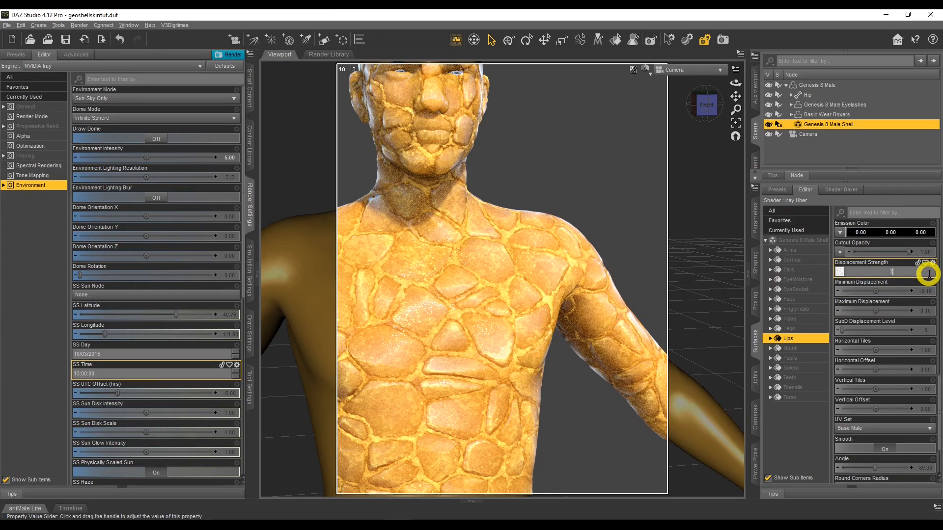
key("Return")
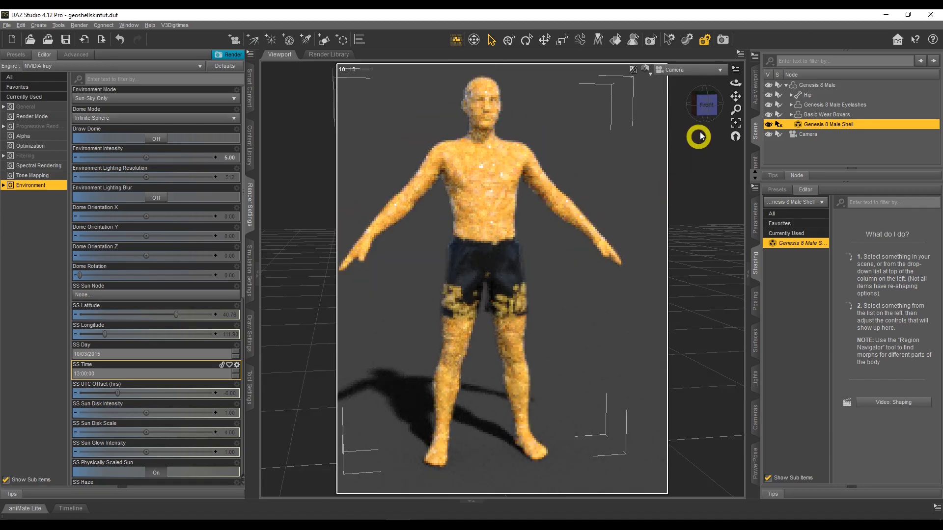
Add a push modifier to the Basic Wear Boxers, keeping the default modifier name.
mouse_move(733, 96)
left_mouse_down()
mouse_move(731, 116)
mouse_move(734, 91)
mouse_move(731, 105)
left_mouse_up()
scroll(571, 133, "up", 3)
left_click(597, 319)
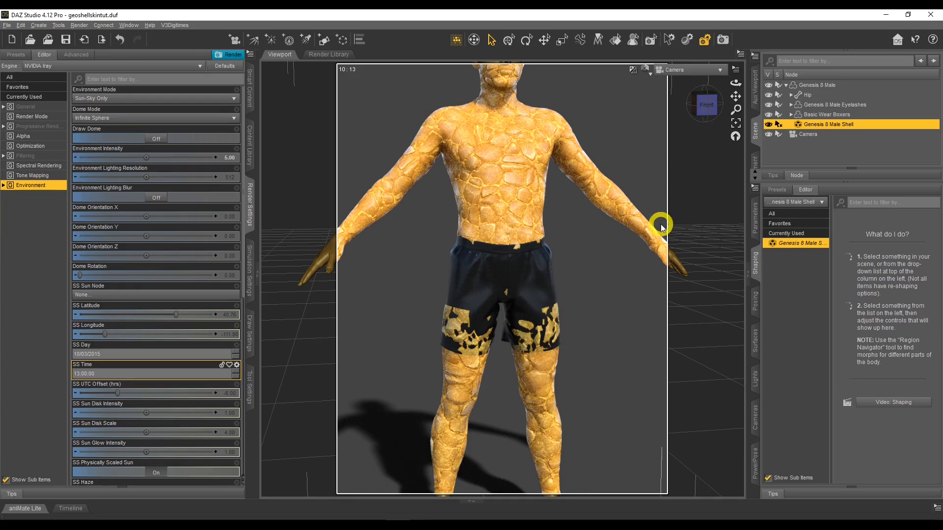
left_click(820, 114)
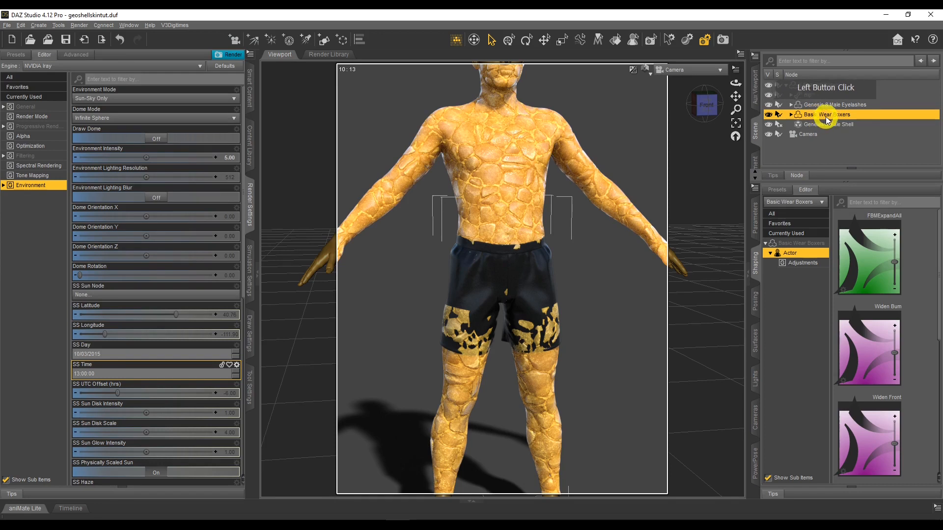
left_click(754, 211)
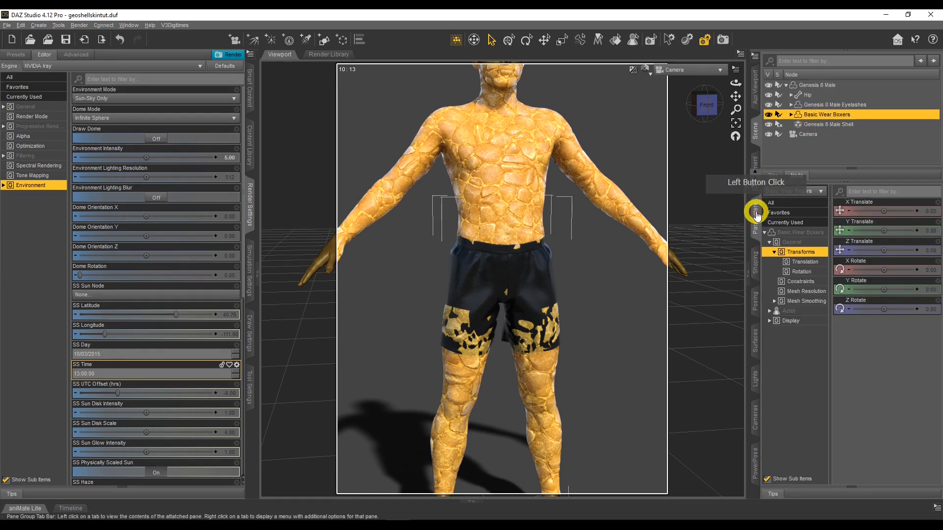
left_click(755, 57)
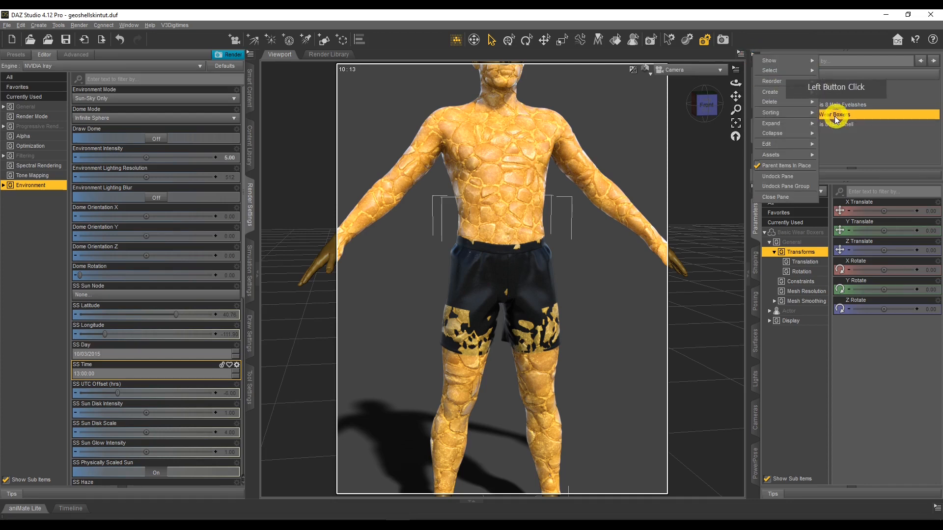
mouse_move(800, 144)
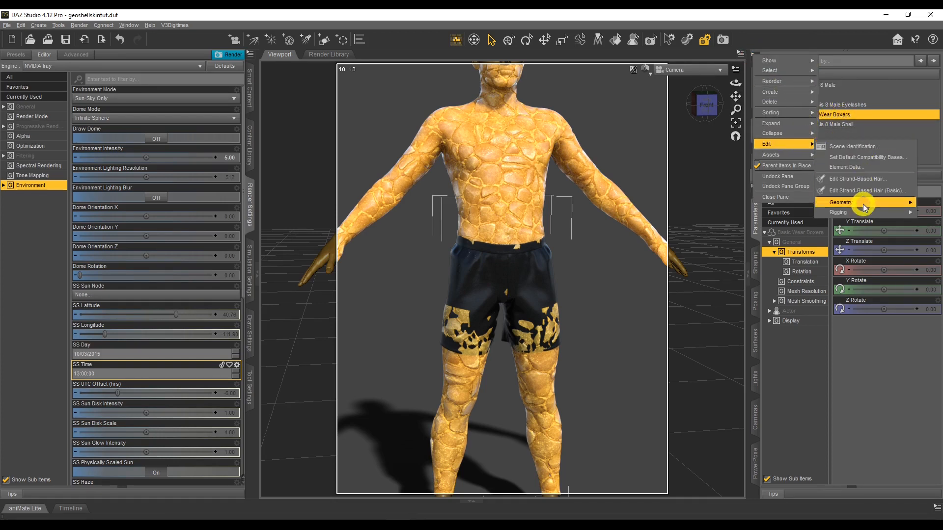
mouse_move(862, 205)
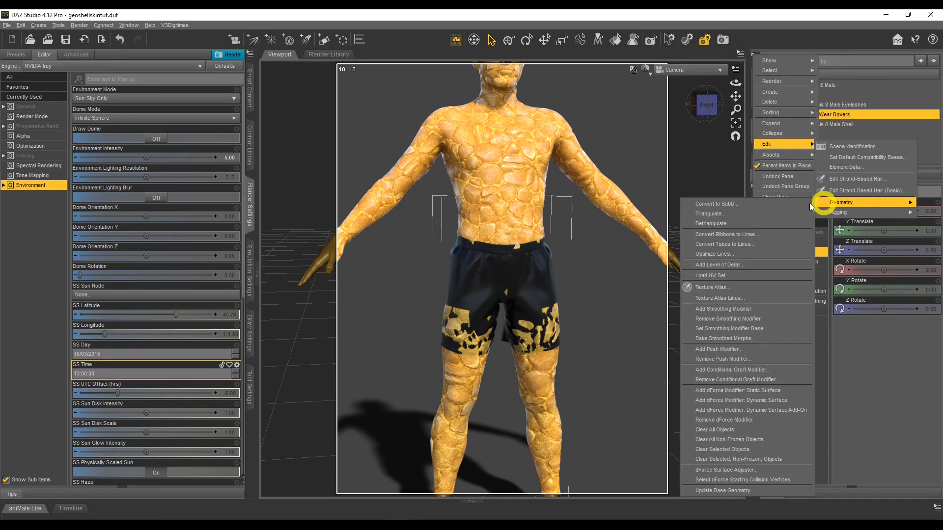
left_click(758, 349)
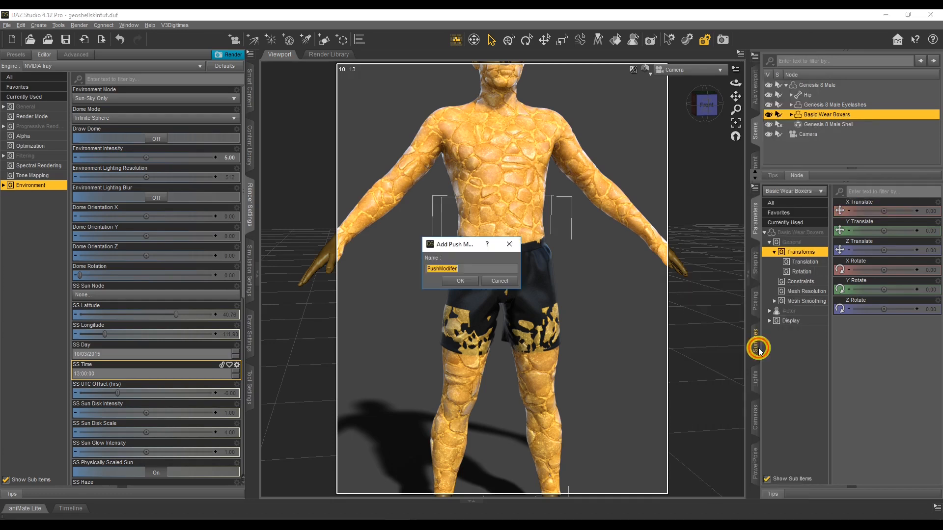
left_click(460, 281)
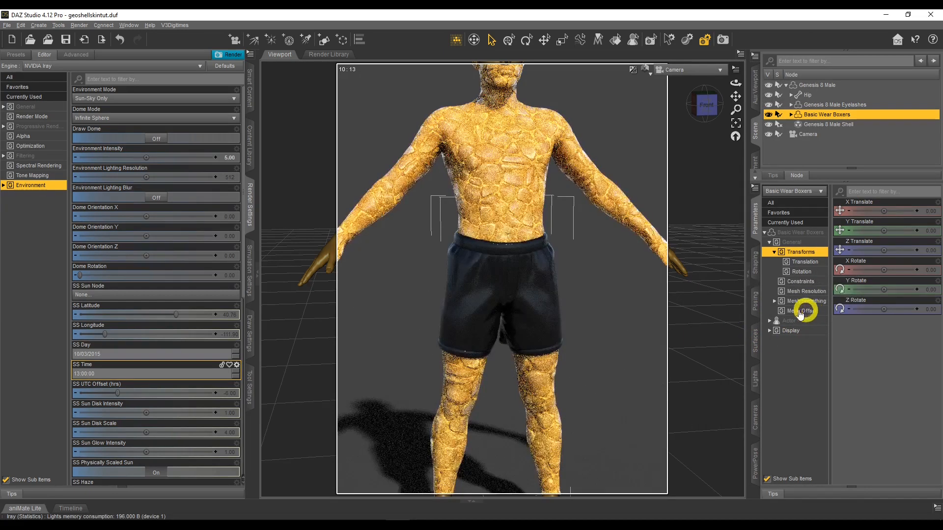
Adjust the boxers' push modifier under Mesh Offset to 0.45 so the shorts just cover the stone shell.
left_click(798, 313)
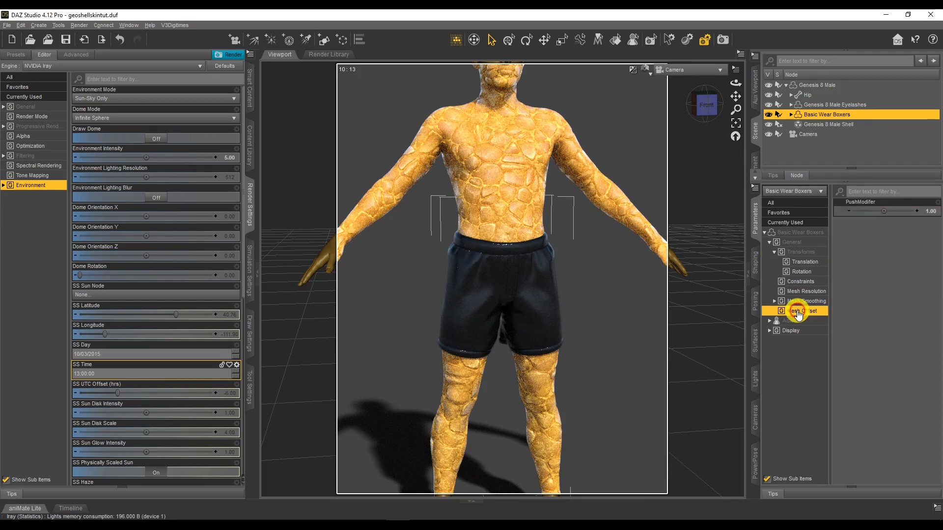
mouse_move(884, 210)
left_mouse_down()
mouse_move(865, 209)
mouse_move(887, 210)
left_mouse_up()
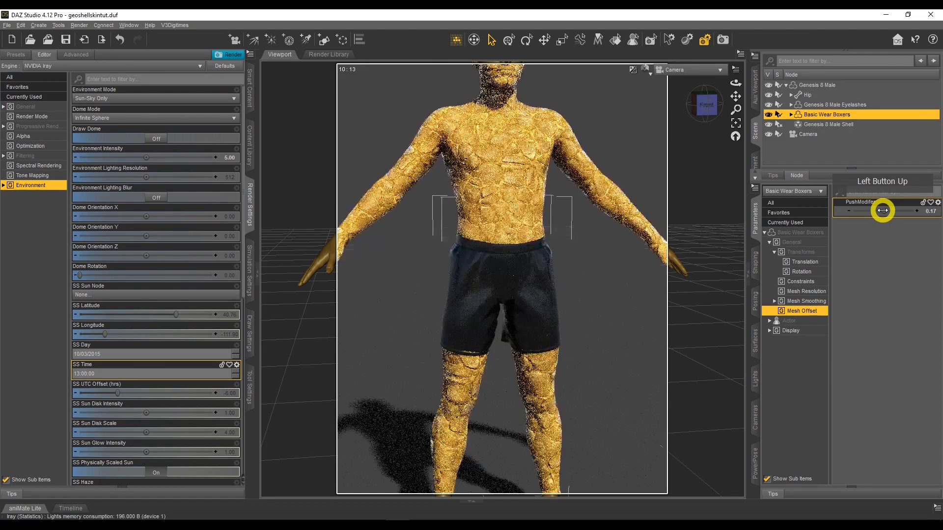
left_click_drag(882, 210, 884, 212)
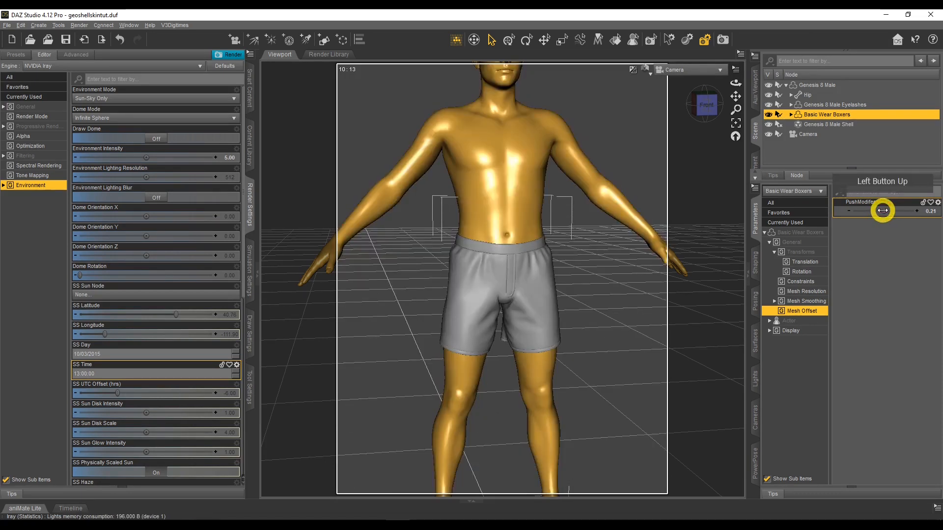
left_click_drag(882, 210, 882, 211)
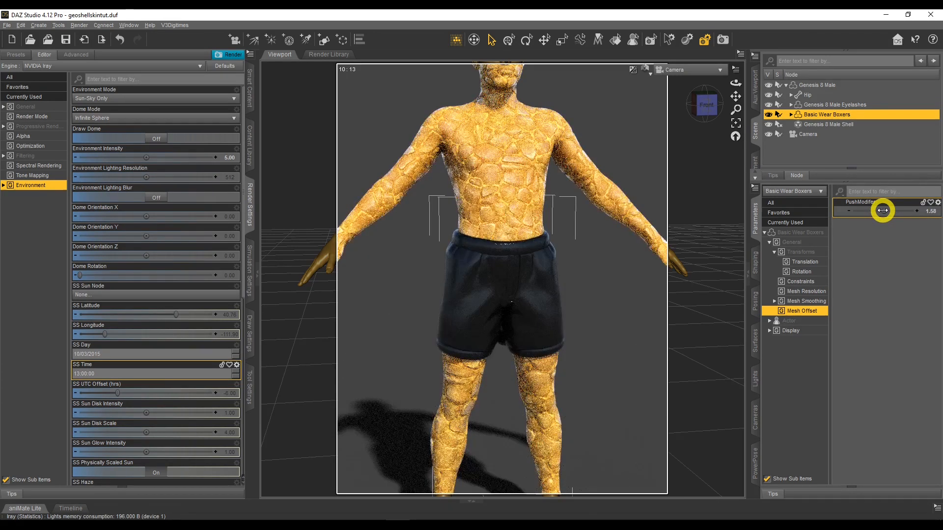
left_click_drag(884, 211, 883, 210)
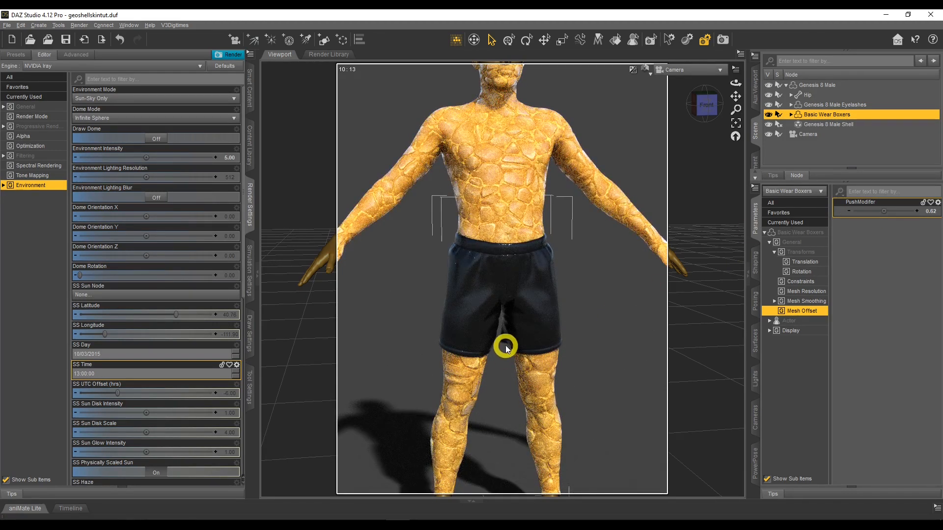
mouse_move(735, 84)
left_mouse_down()
mouse_move(722, 84)
mouse_move(732, 84)
left_mouse_up()
left_click_drag(884, 211, 882, 211)
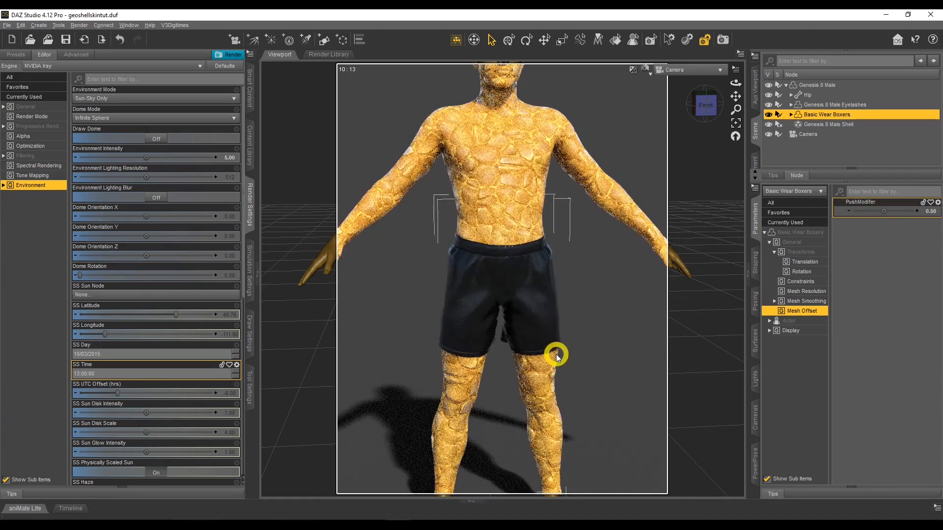
left_click_drag(885, 213, 883, 212)
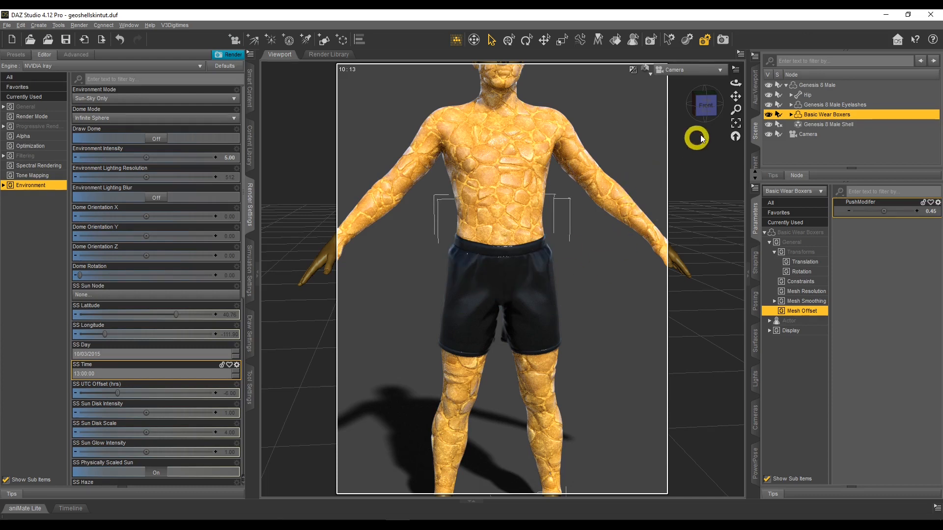
Set the render's Environment Intensity to 2.00.
left_click_drag(735, 96, 735, 97)
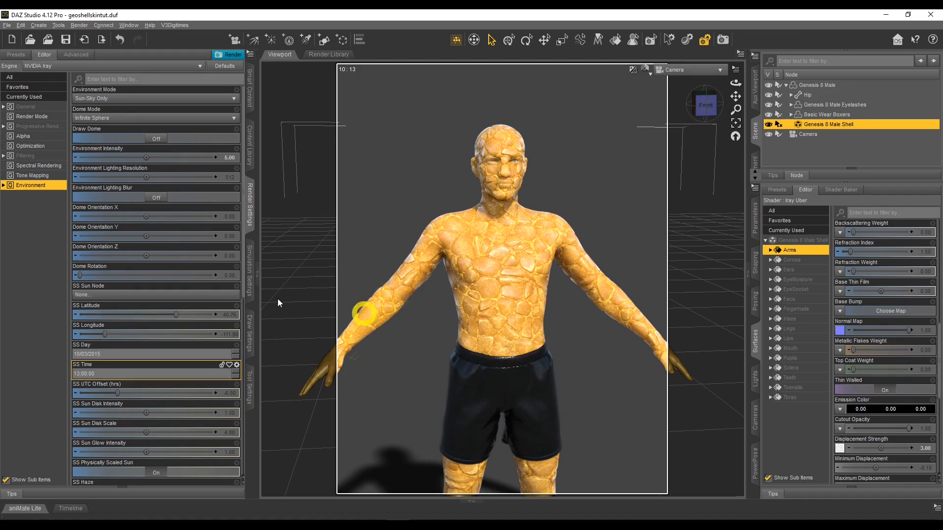
left_click(233, 156)
type("2")
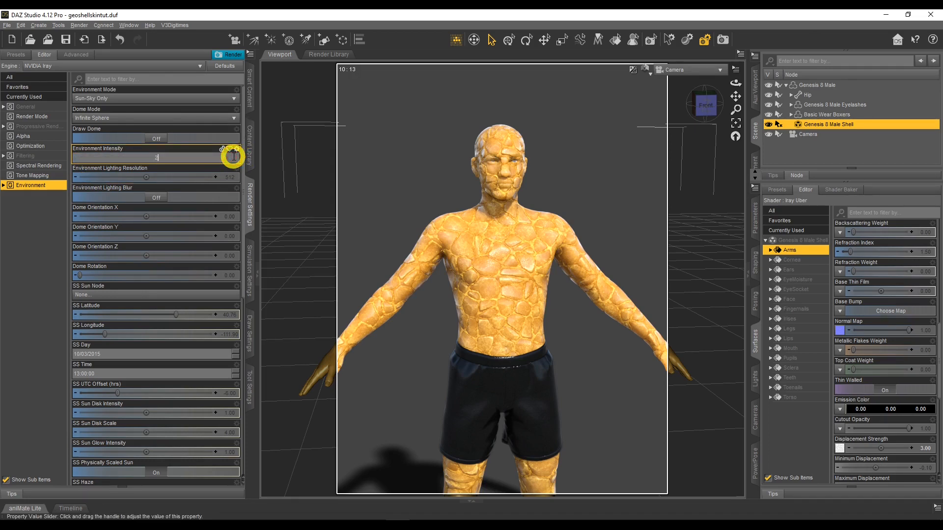
key("Return")
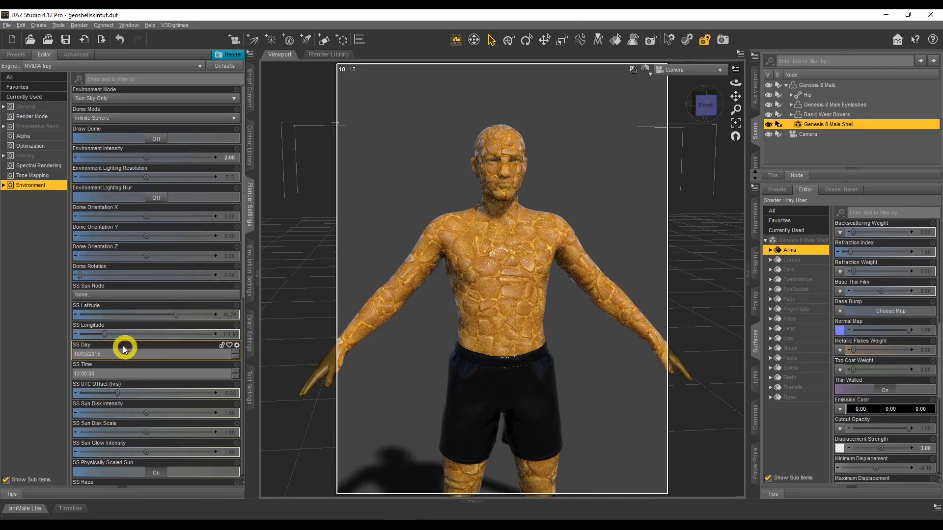
Rotate the environment dome to 58.45 and set the SS Time to 15:00:00.
left_click_drag(80, 276, 98, 305)
left_click(77, 373)
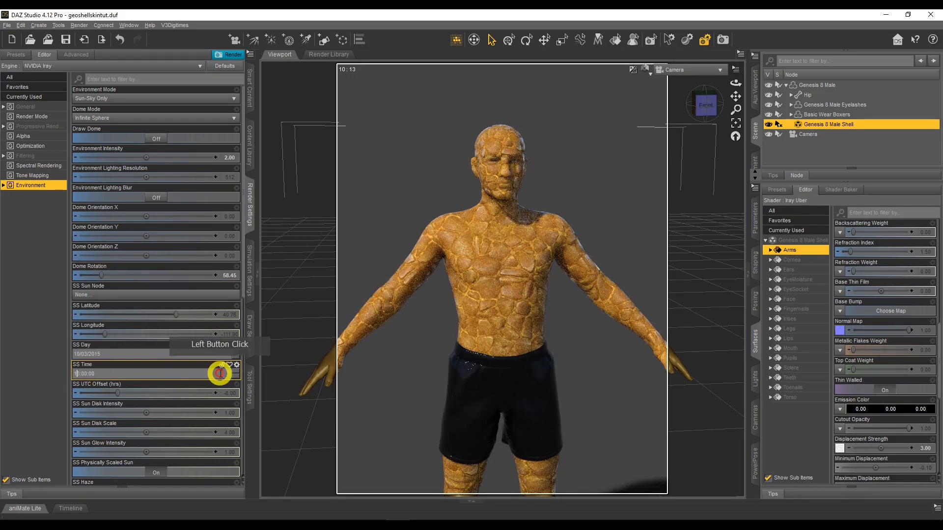
left_click(236, 370)
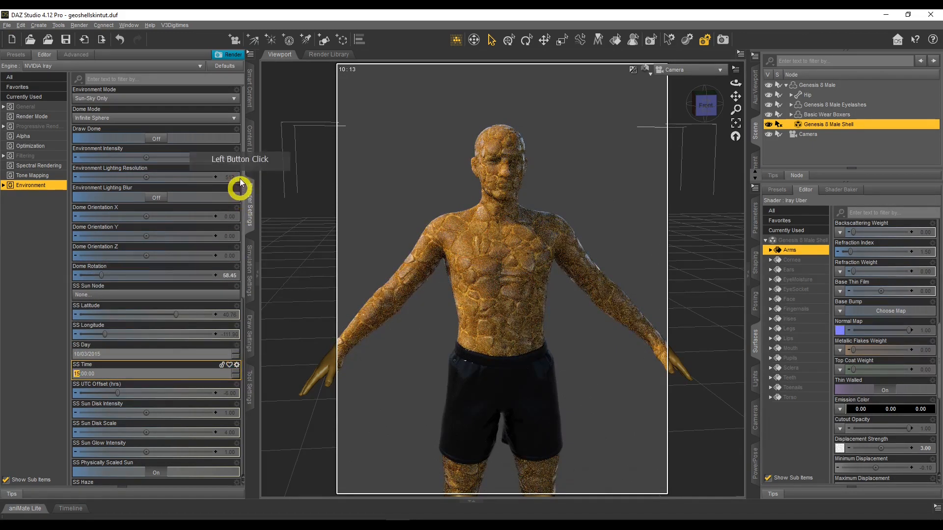
Try an Environment Intensity of 5.00 and settle on 3.00.
left_click(154, 138)
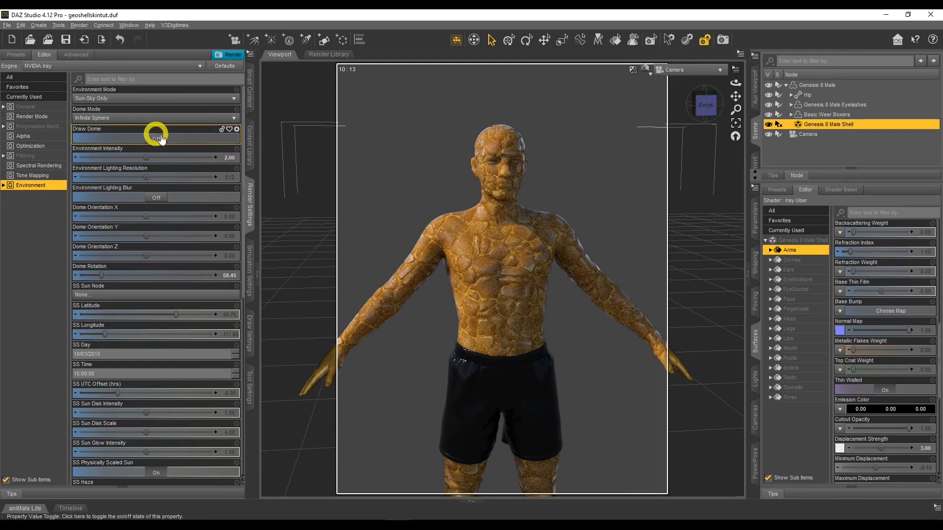
left_click(227, 158)
type("5")
key("Return")
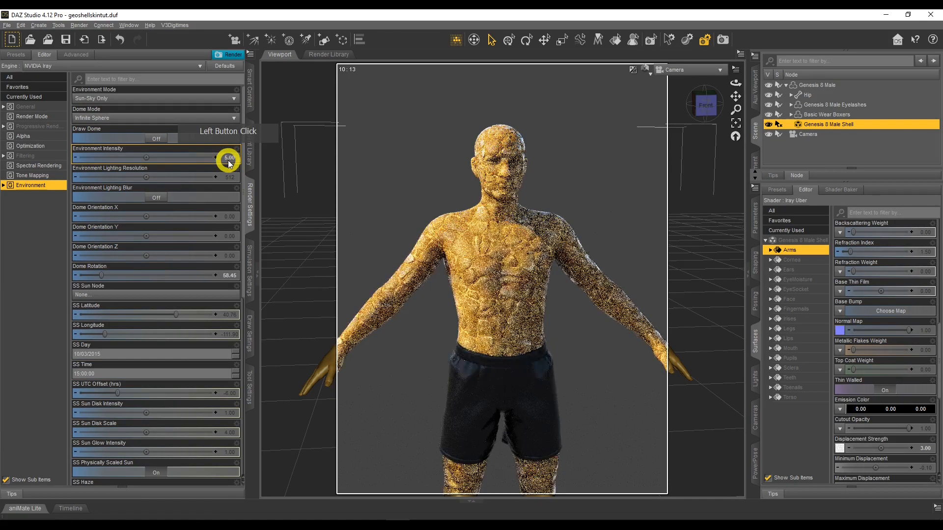
left_click(227, 157)
type("3")
key("Return")
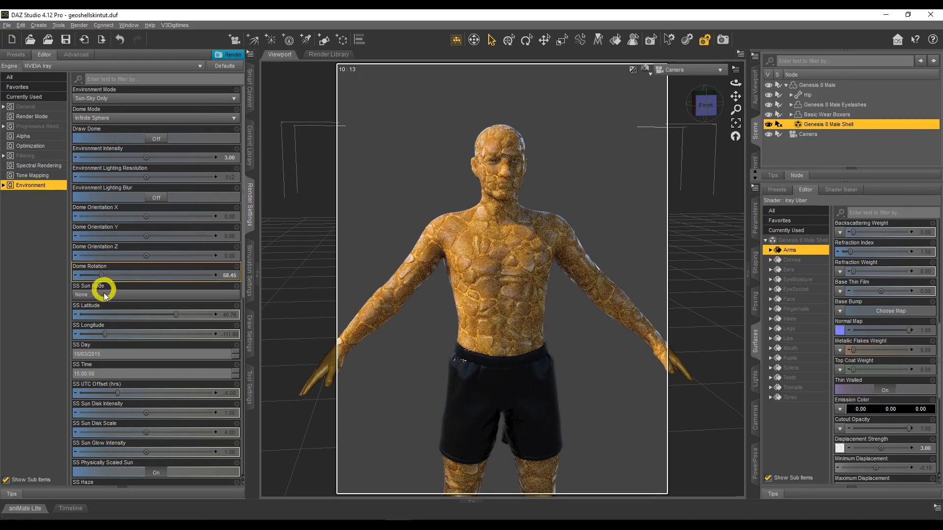
Set the Dome Rotation to 251.07 and check the lighting on the figure's head and torso up close.
left_click_drag(101, 276, 172, 278)
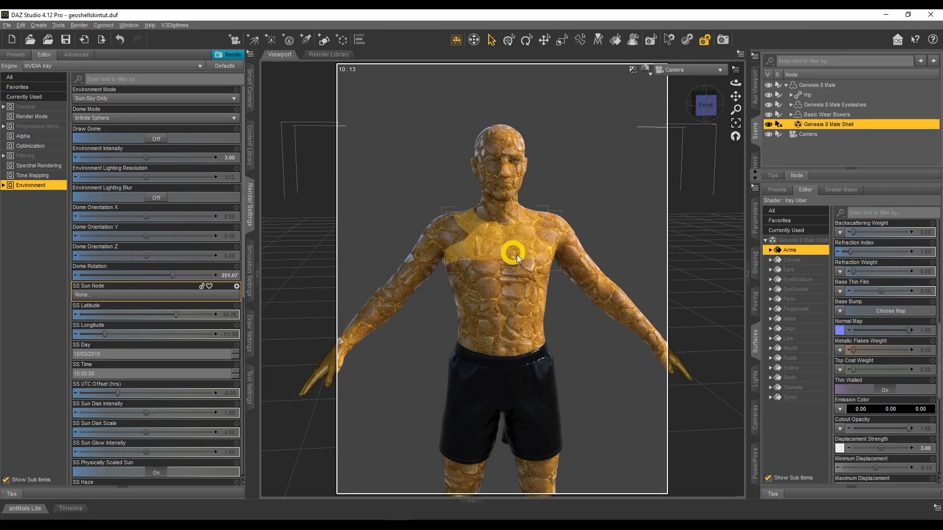
scroll(602, 169, "up", 5)
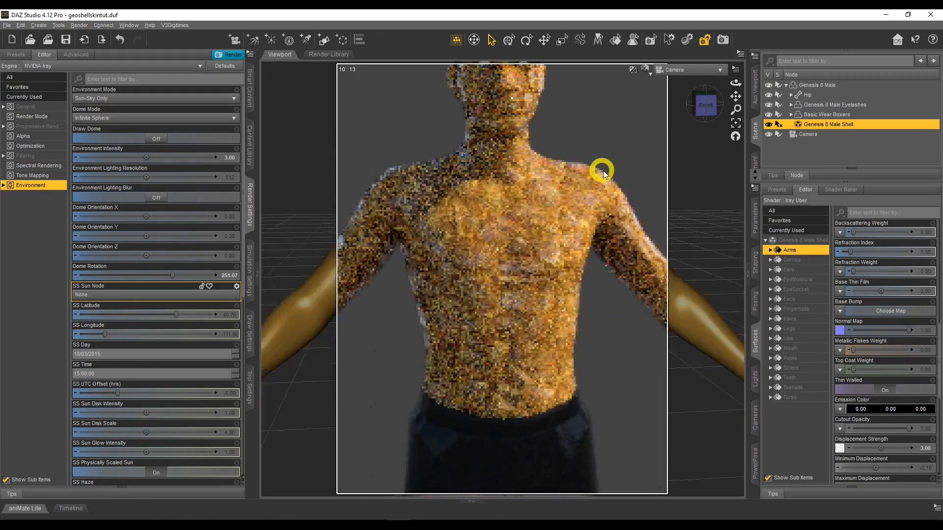
left_click_drag(737, 106, 600, 164)
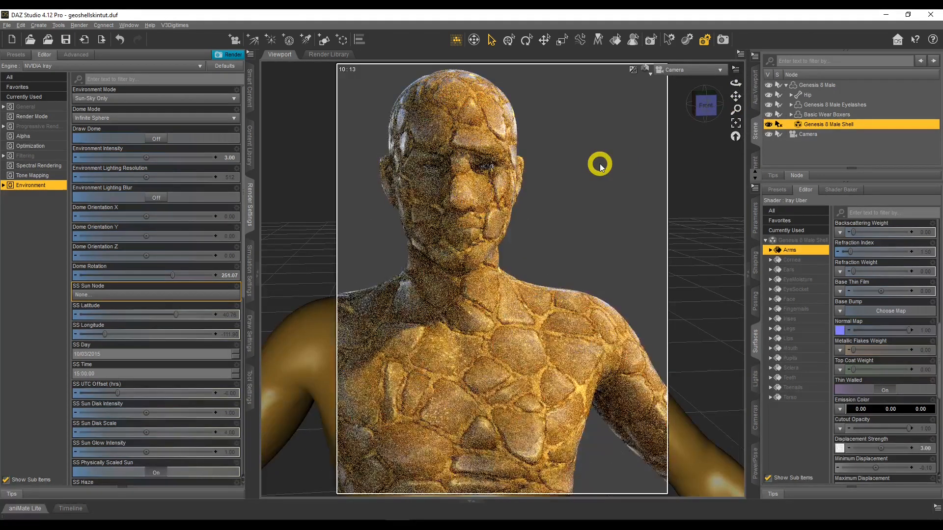
scroll(605, 190, "down", 3)
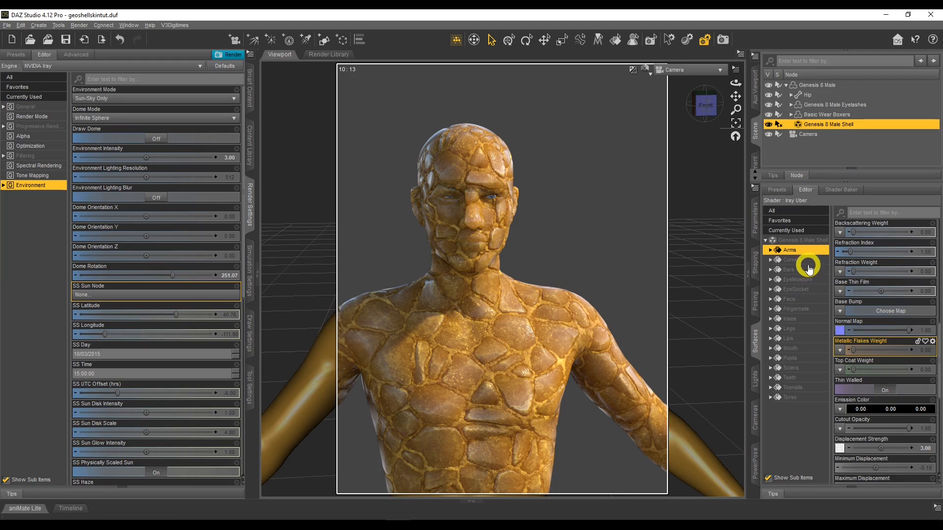
Set the Glossy Roughness of the shell's Arms, Ears, Face, Legs, Lips and Torso surfaces to 0.25.
left_click(791, 269, "ctrl")
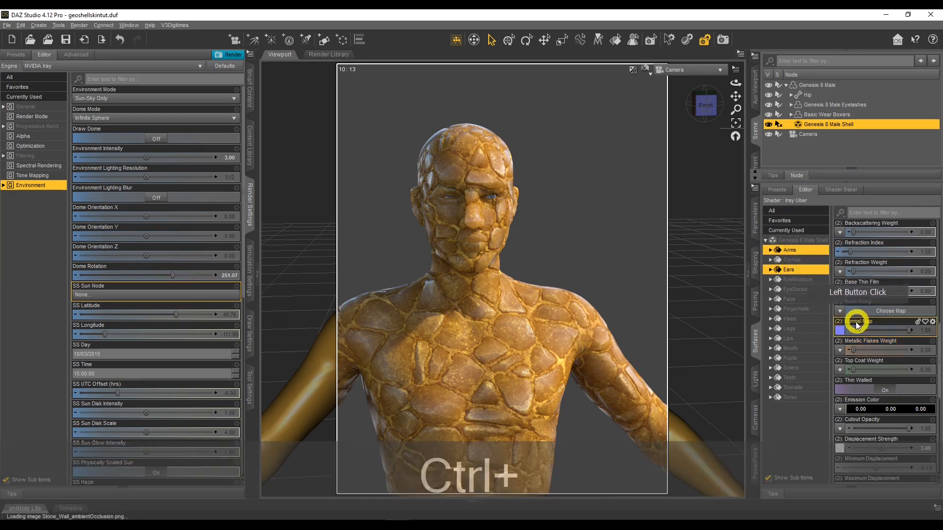
left_click(793, 299, "ctrl")
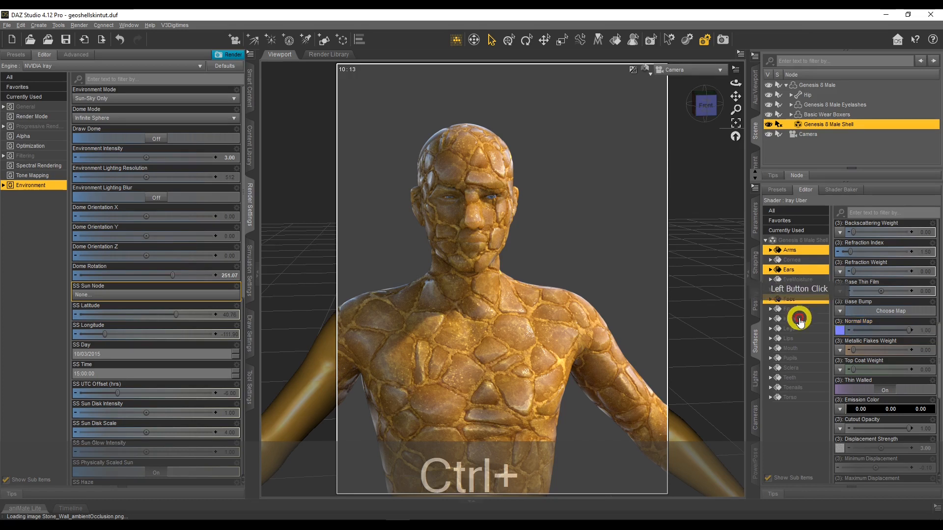
left_click(795, 329, "ctrl")
left_click(796, 338, "ctrl")
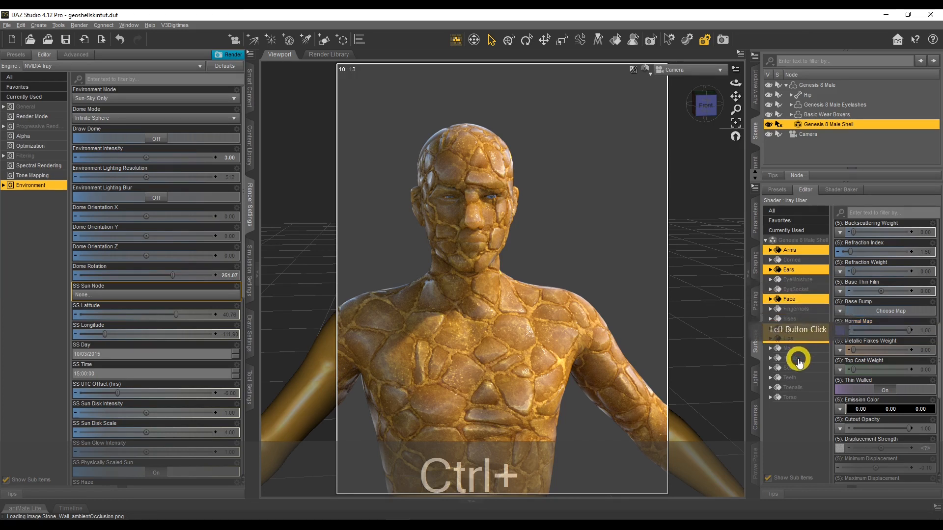
left_click(794, 398, "ctrl")
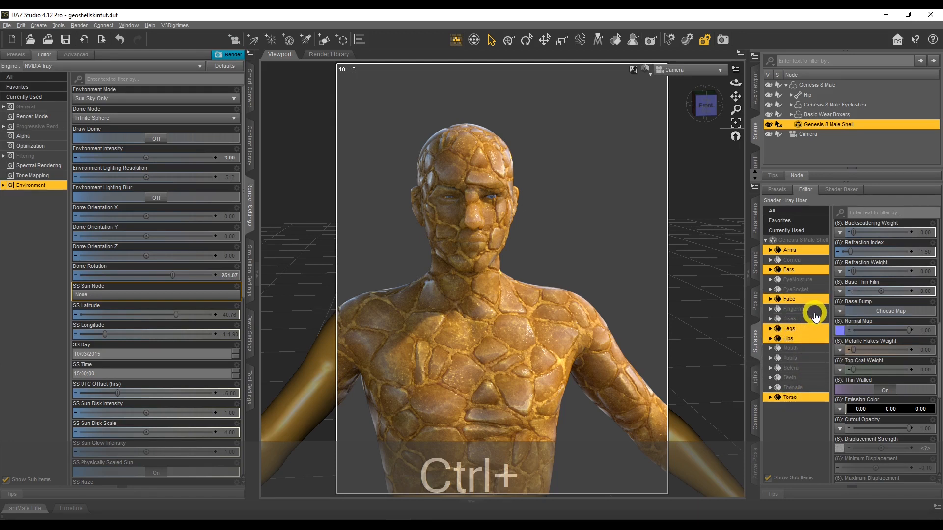
scroll(909, 356, "up", 5)
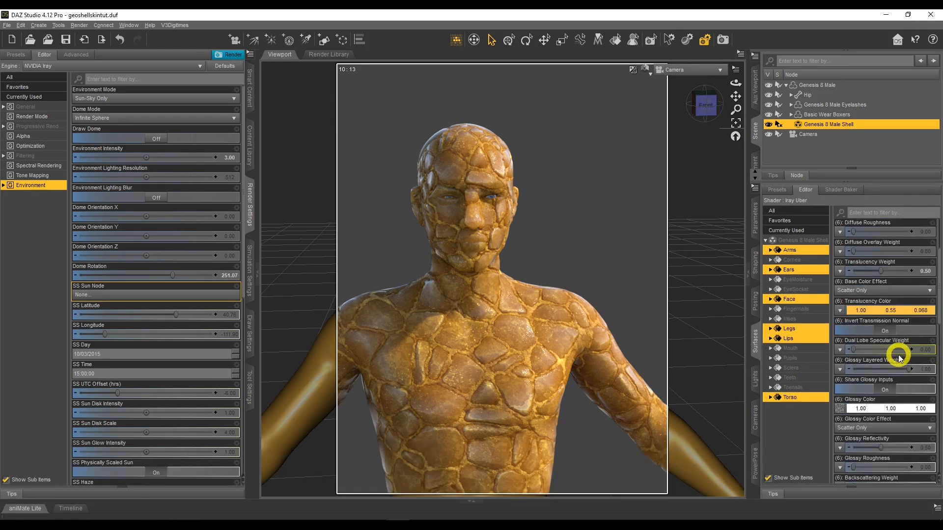
scroll(893, 357, "down", 4)
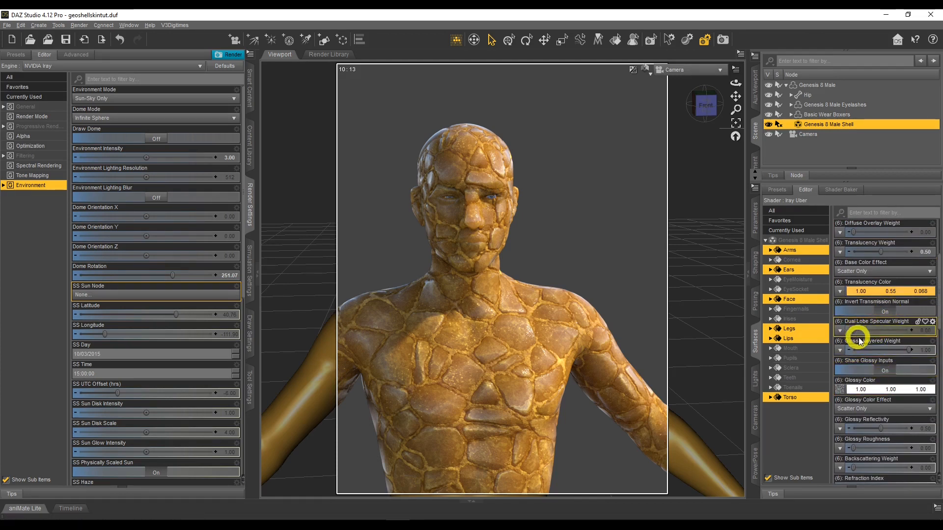
scroll(881, 395, "down", 2)
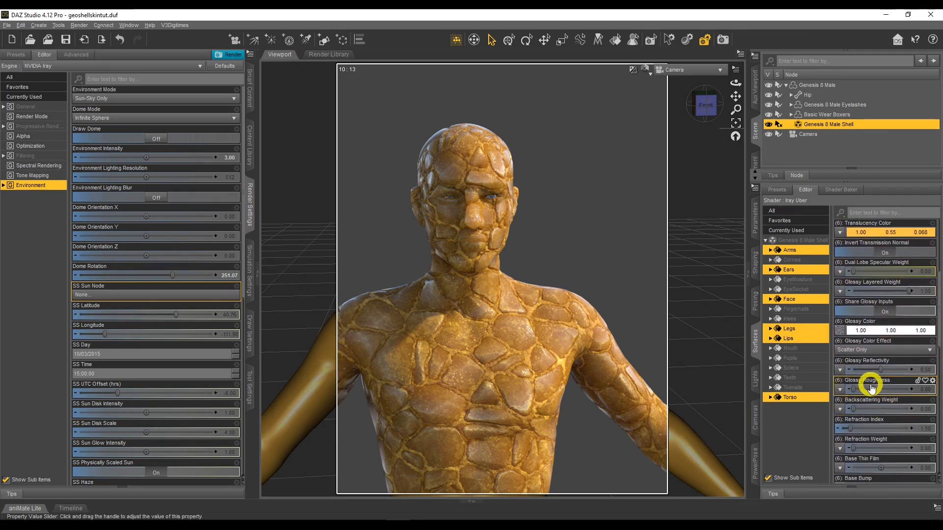
left_click(918, 390)
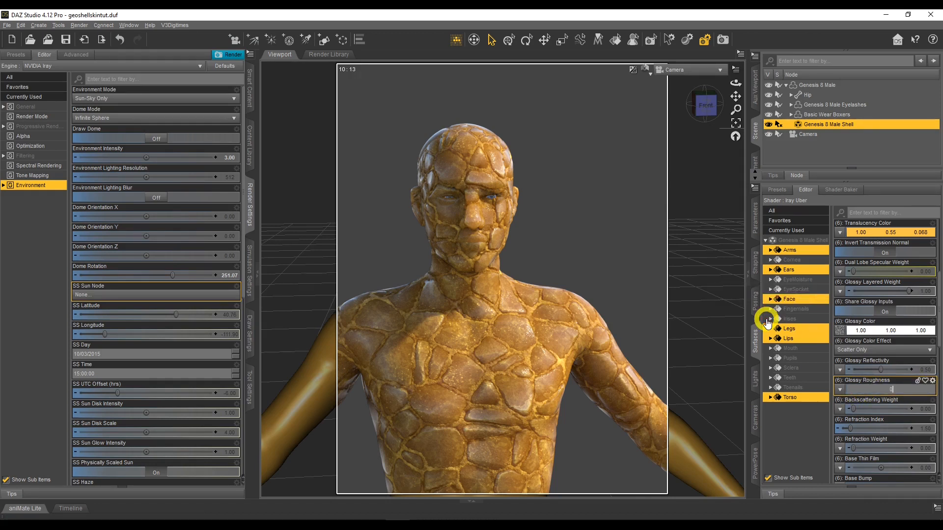
key("Return")
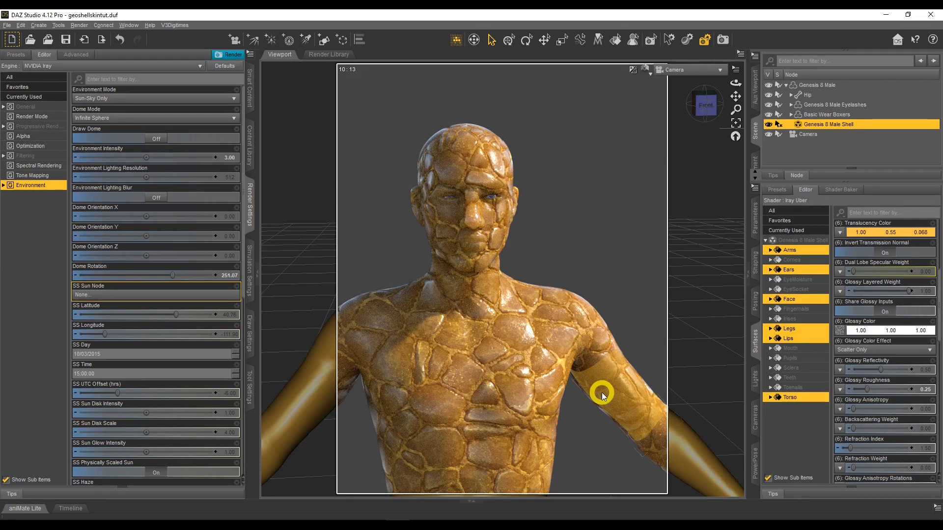
Change the Glossy Color of the selected shell surfaces to light grey, RGB 192, 192, 192.
scroll(602, 393, "down", 2)
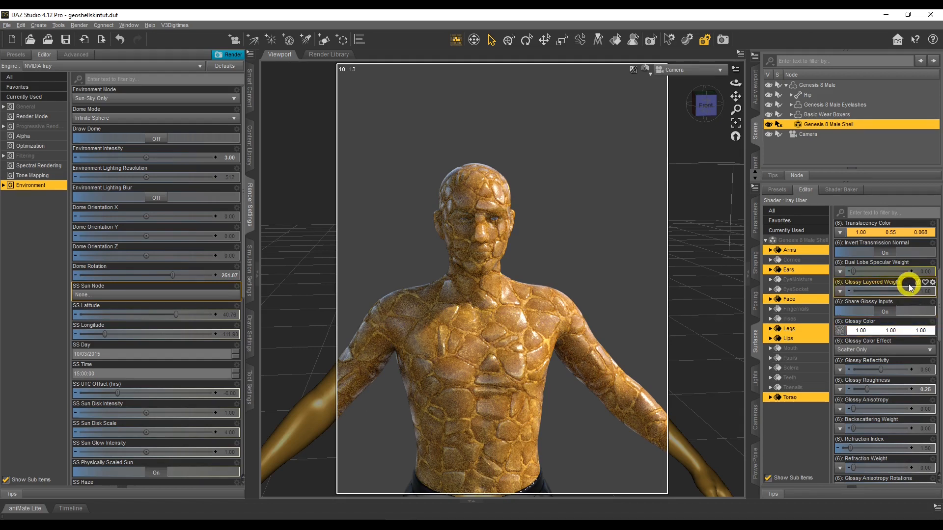
left_click(903, 335)
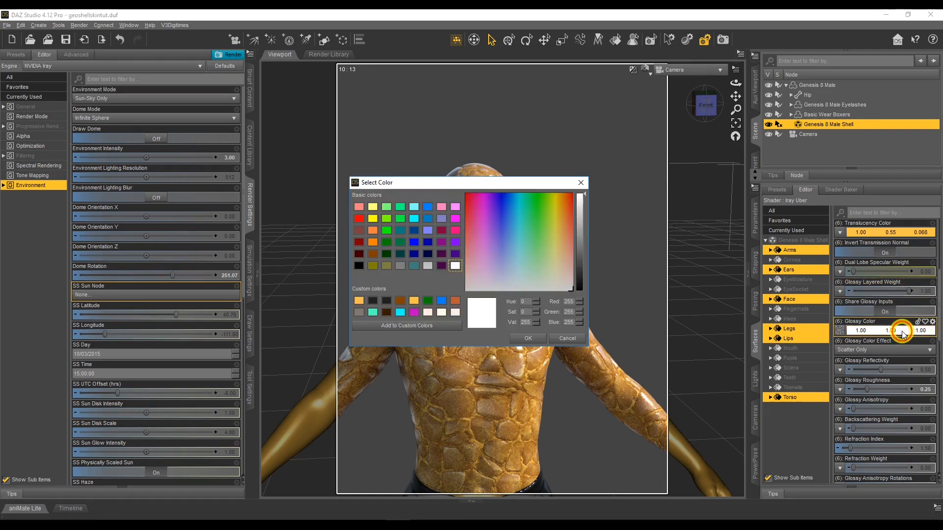
left_click(427, 268)
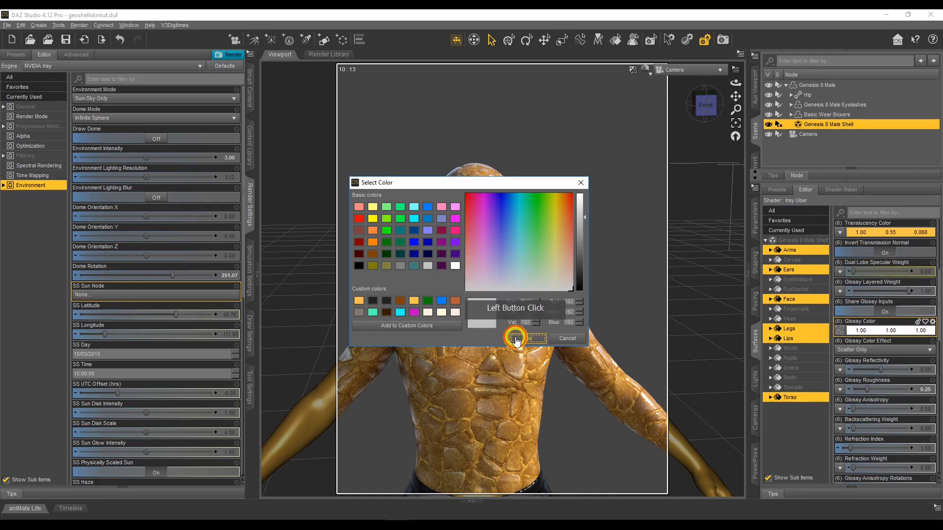
left_click(528, 338)
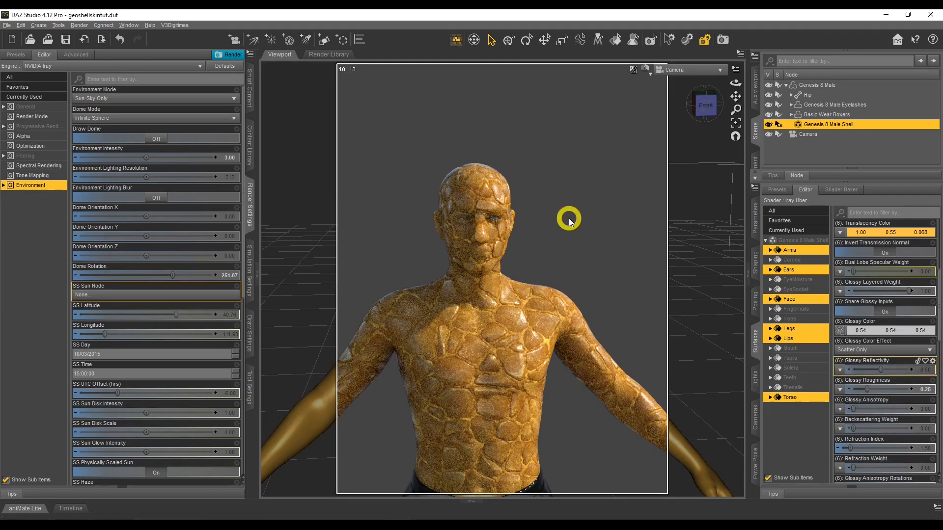
Examine the glossy stone skin on the whole figure from an angled front view, head to feet.
left_click_drag(735, 83, 745, 104)
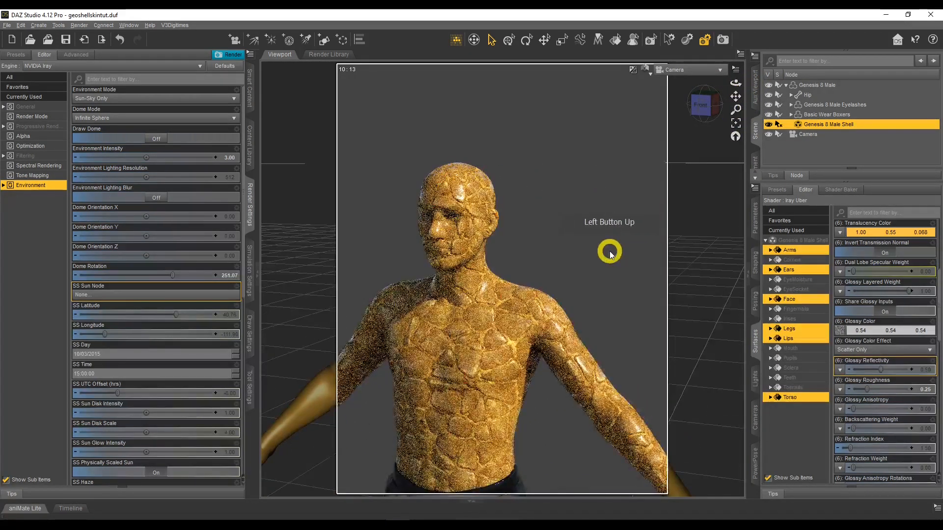
scroll(624, 258, "down", 6)
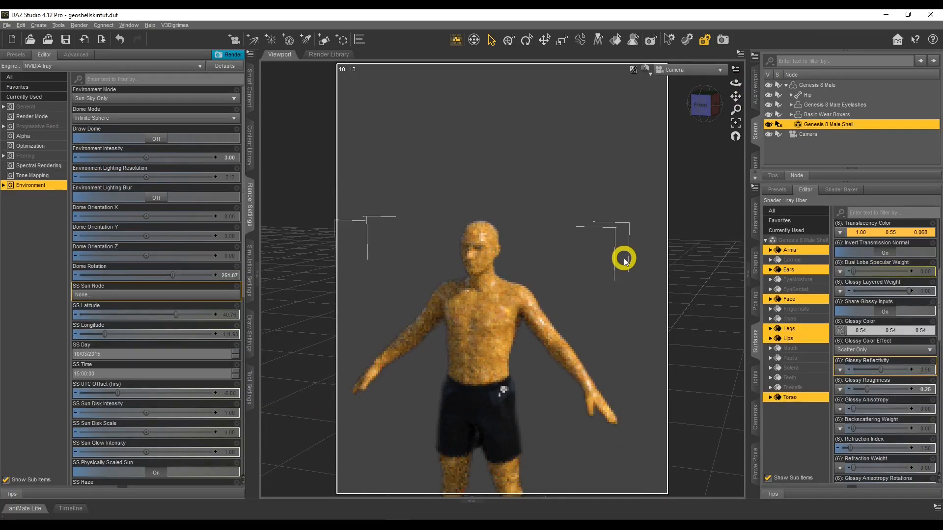
scroll(872, 335, "down", 3)
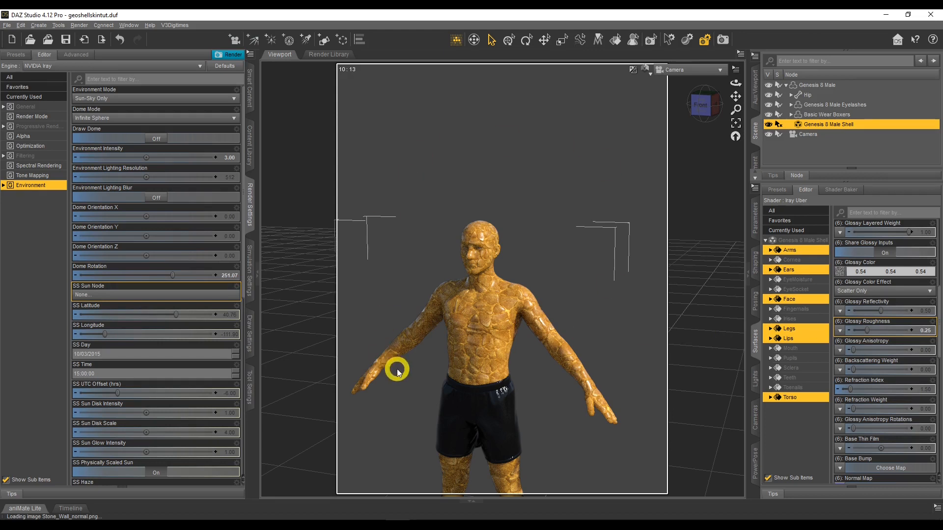
mouse_move(736, 96)
left_mouse_down()
mouse_move(733, 82)
mouse_move(735, 97)
left_mouse_up()
left_click(501, 233)
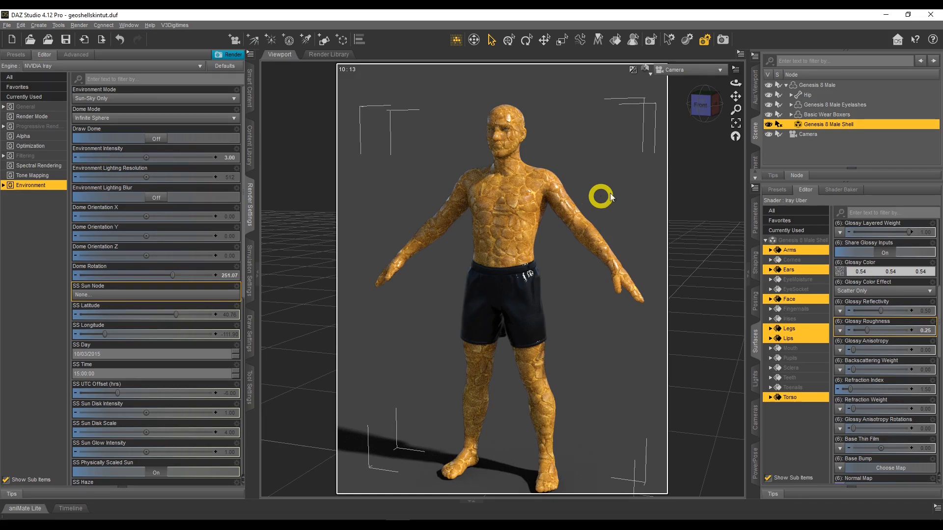
left_click_drag(735, 95, 761, 101)
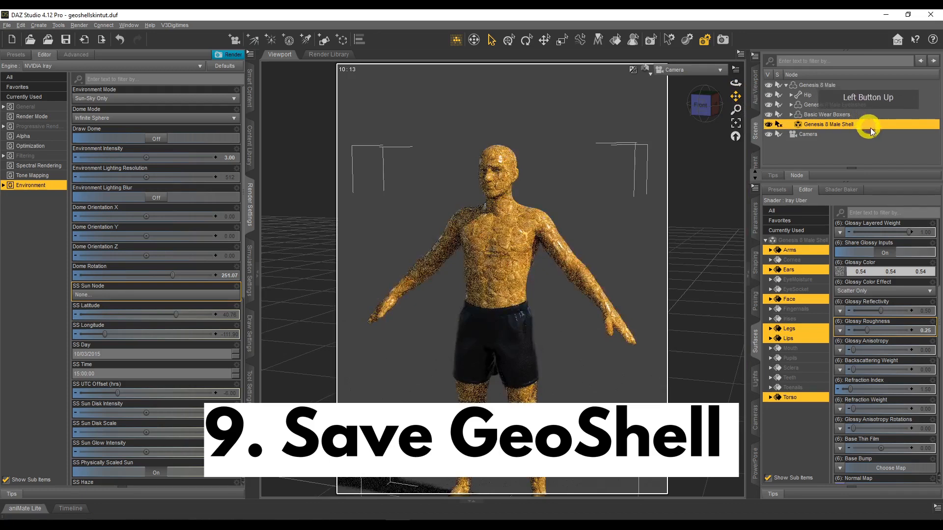
Start saving a Wearable(s) Preset from the Genesis 8 Male figure in My DAZ 3D Library > GeoShells > MYDART.co > Genesis 8 Male.
left_click(820, 85)
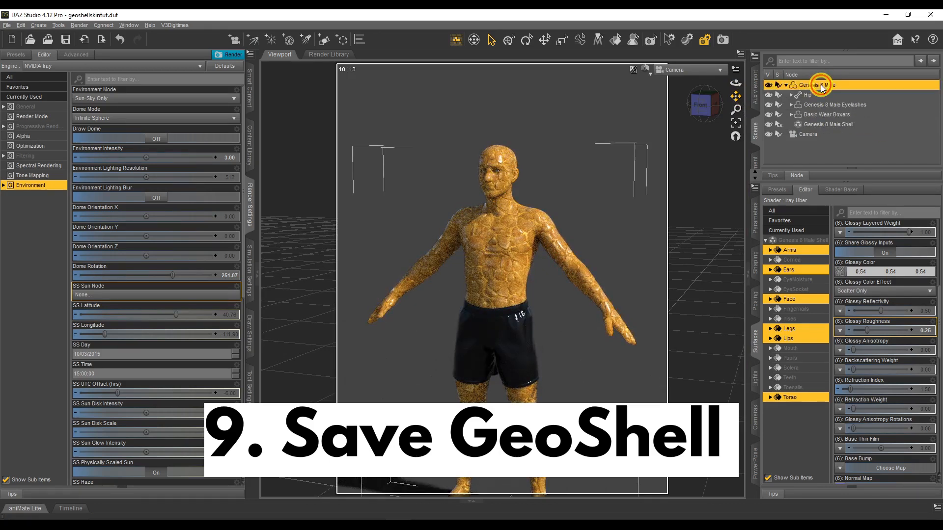
left_click(7, 26)
left_click(42, 94)
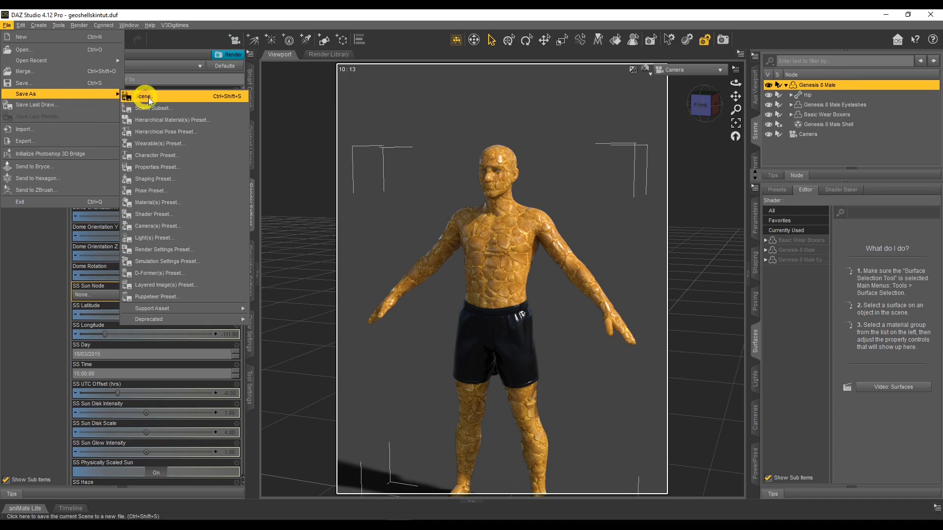
left_click(184, 142)
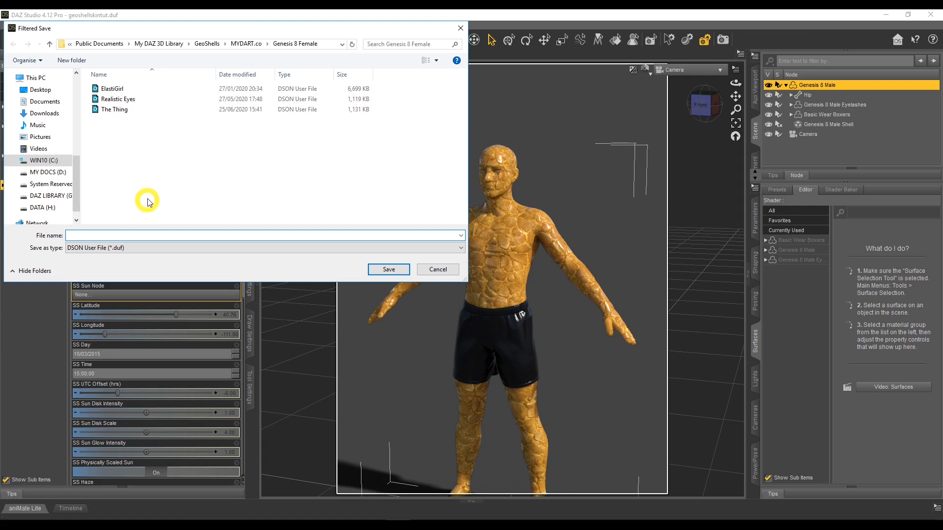
left_click(171, 44)
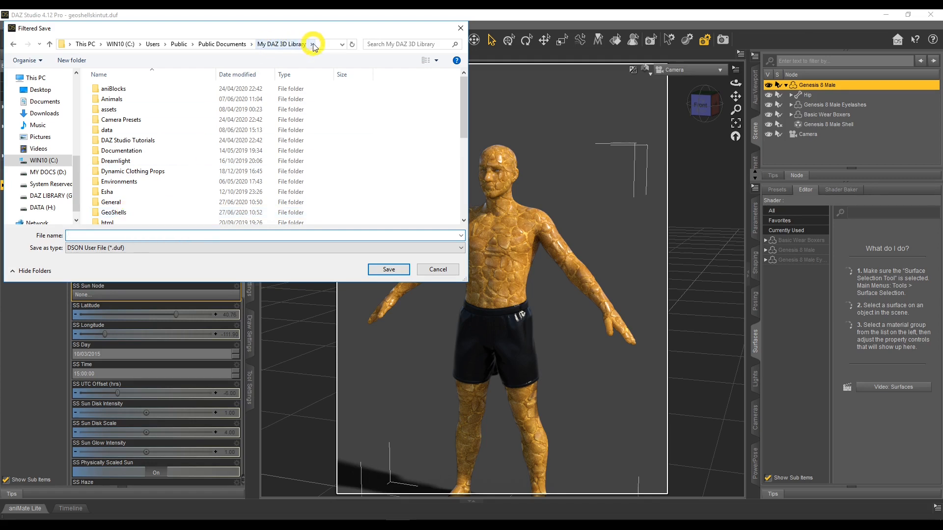
double_click(132, 218)
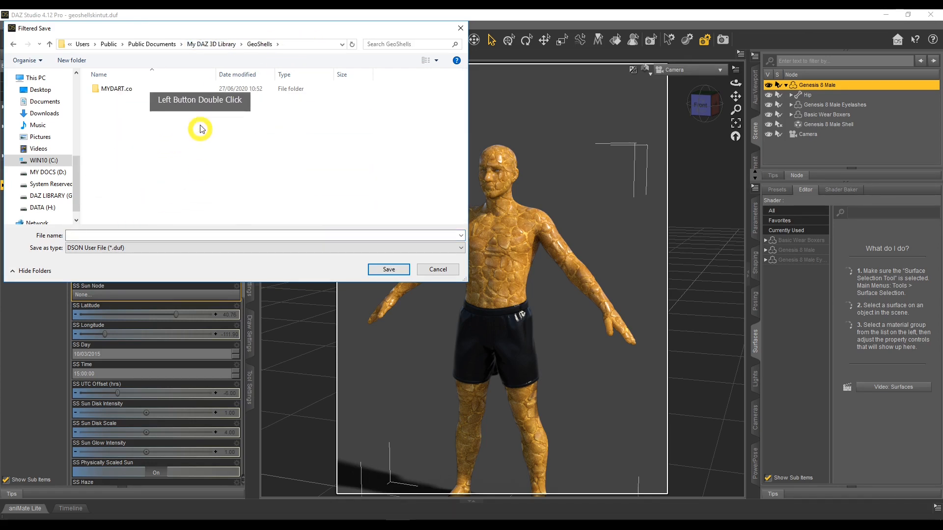
double_click(112, 91)
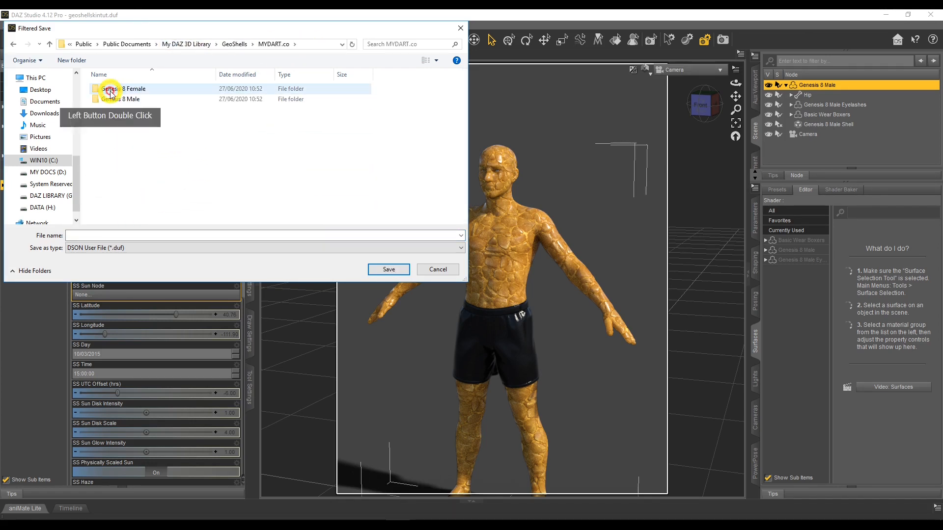
double_click(134, 101)
Name the wearable preset The Thing and save it with only the Genesis 8 Male Shell node included.
left_click(127, 234)
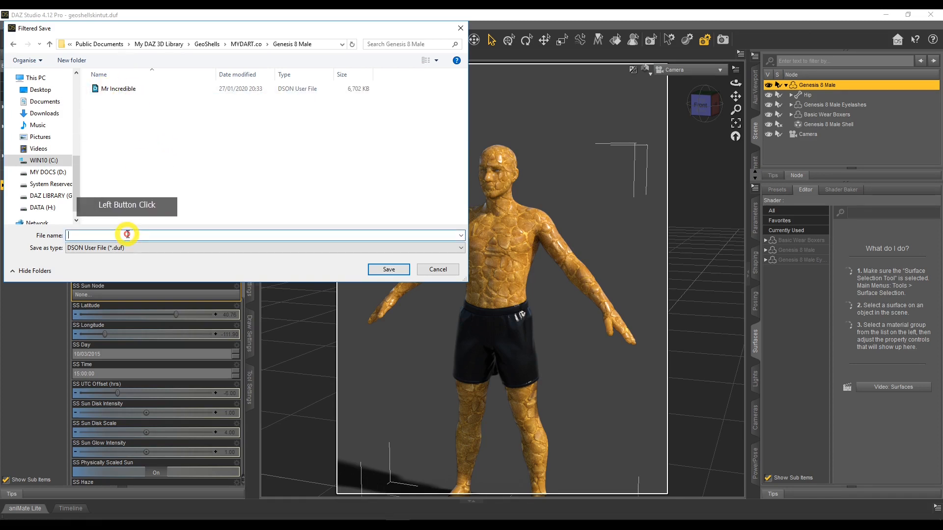
type("The T")
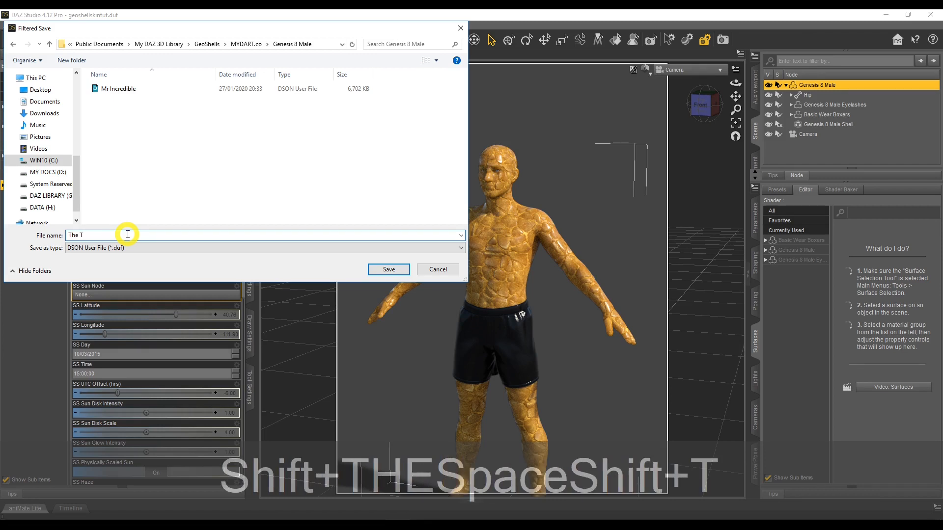
type("hing")
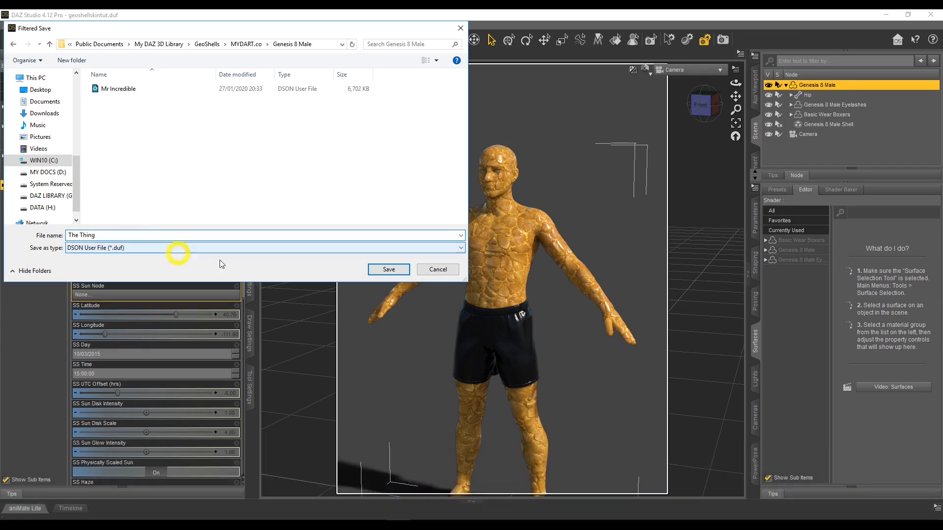
left_click(381, 269)
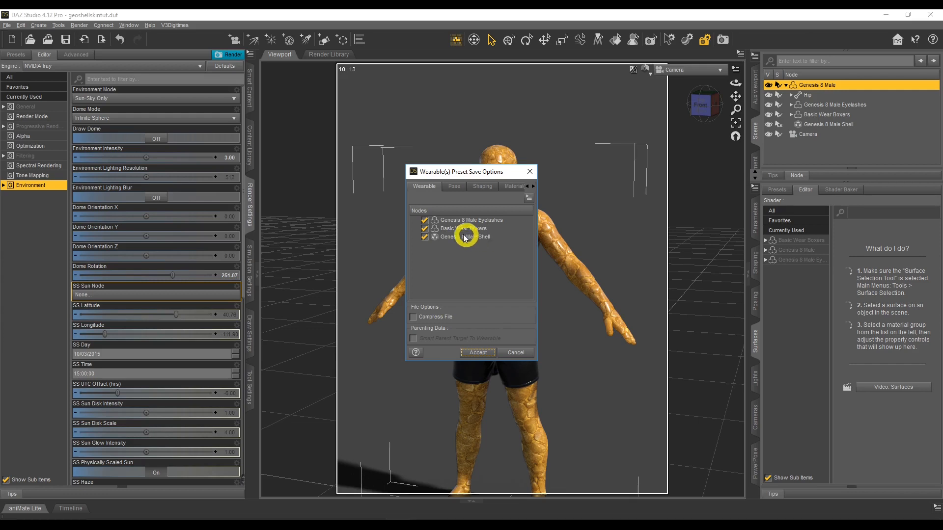
left_click(425, 220)
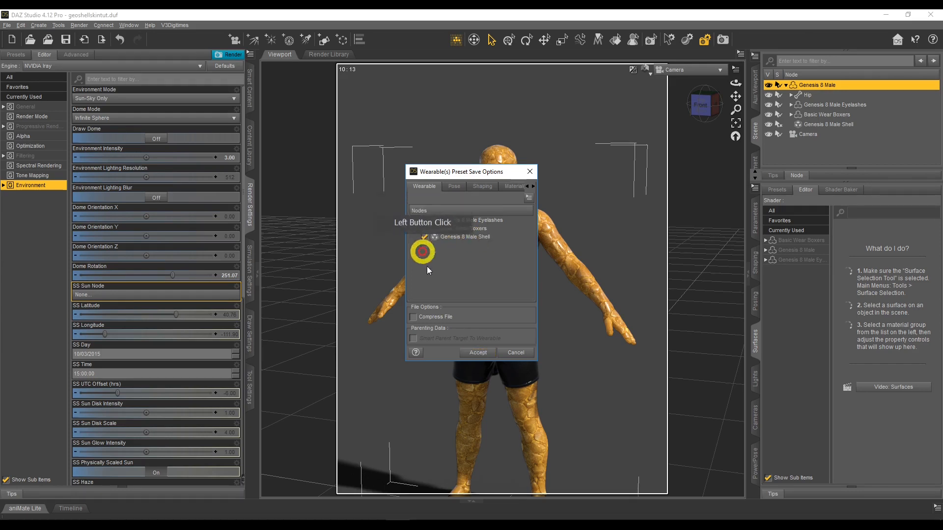
left_click(488, 352)
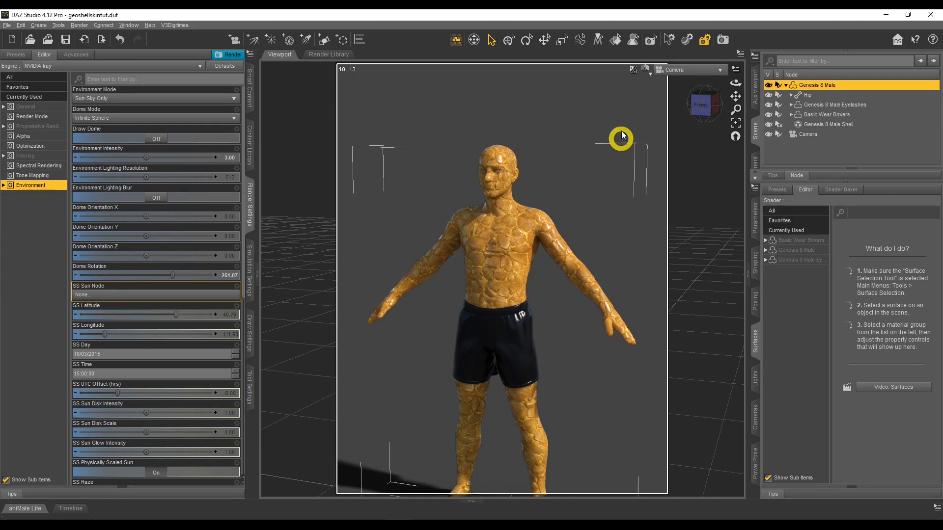
Apply The Thing wearable preset from the content library folder GeoShells > MYDART.co > Genesis 8 Male to the Victoria 7 figure.
left_click(649, 74)
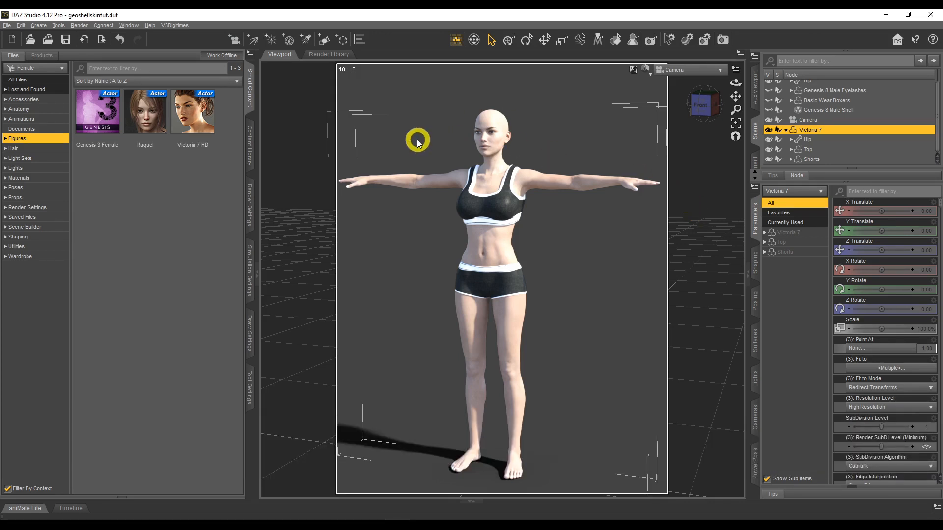
left_click(251, 142)
left_click(47, 108)
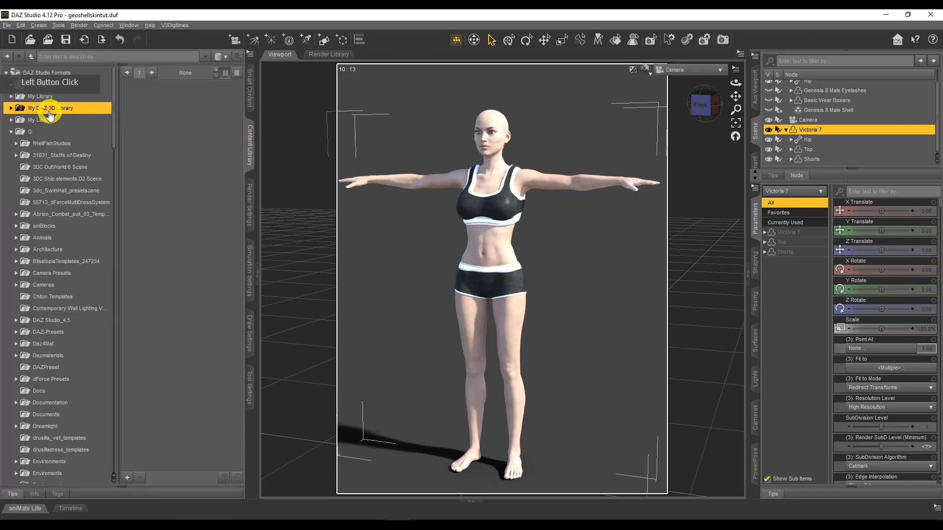
left_click(10, 108)
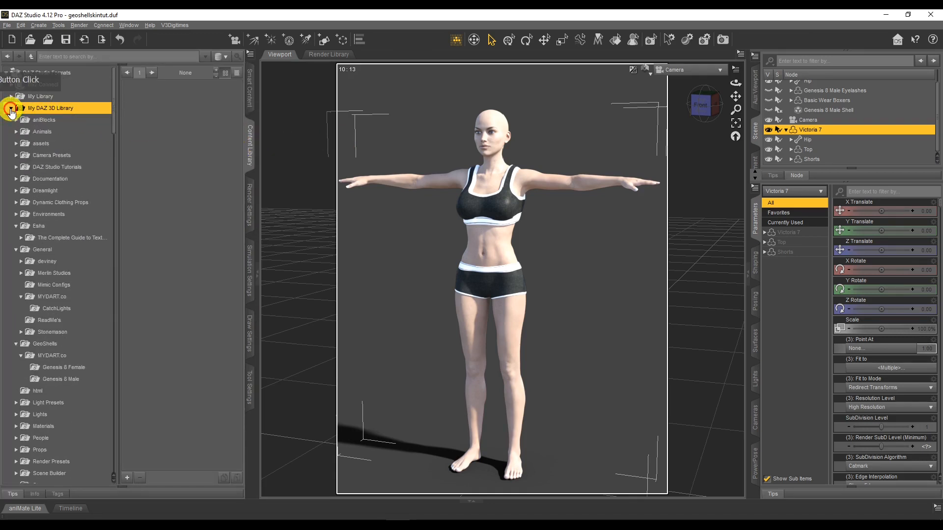
left_click(15, 249)
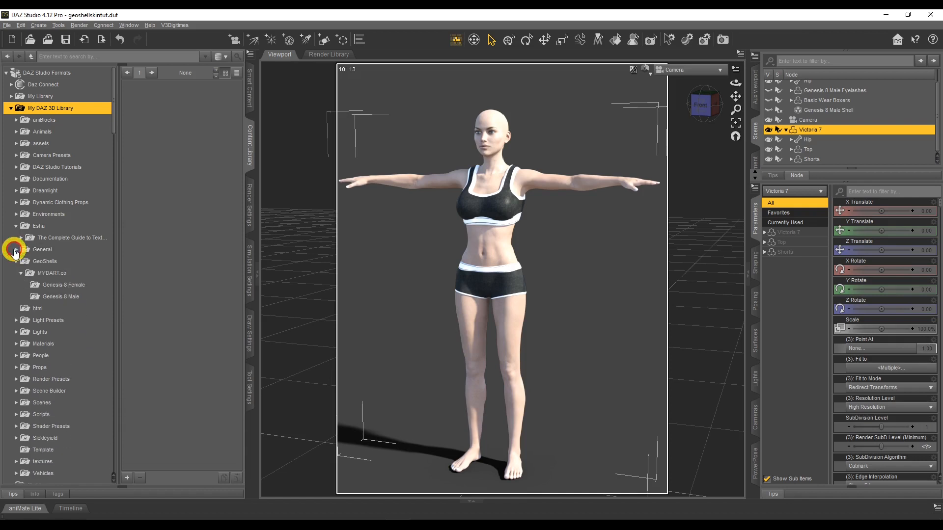
left_click(45, 263)
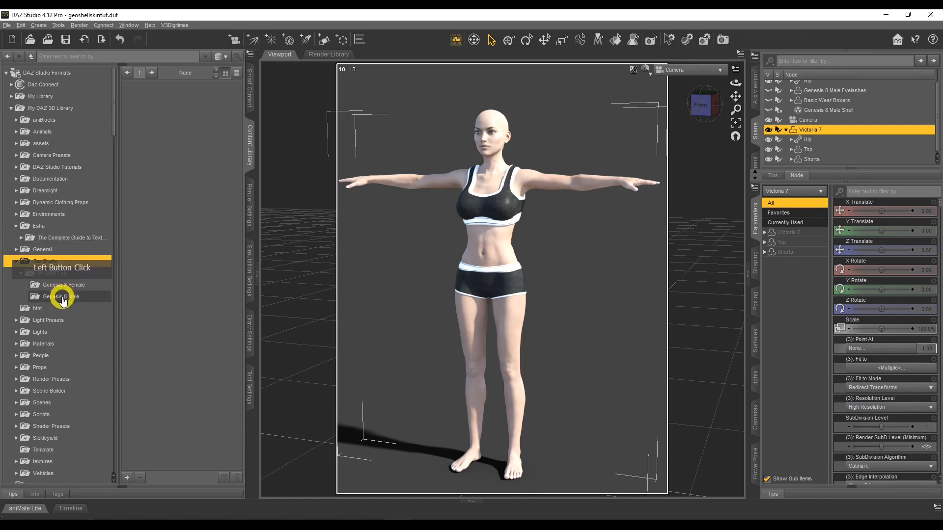
left_click(59, 296)
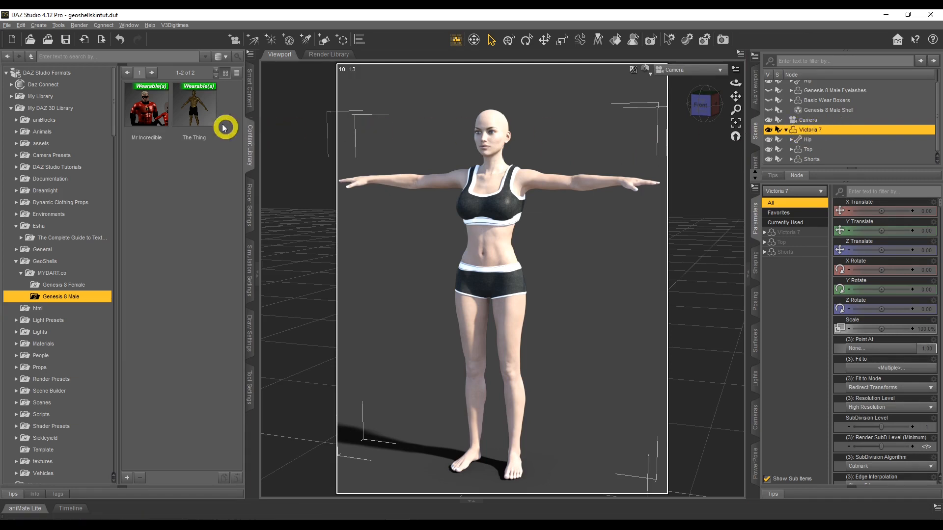
double_click(195, 118)
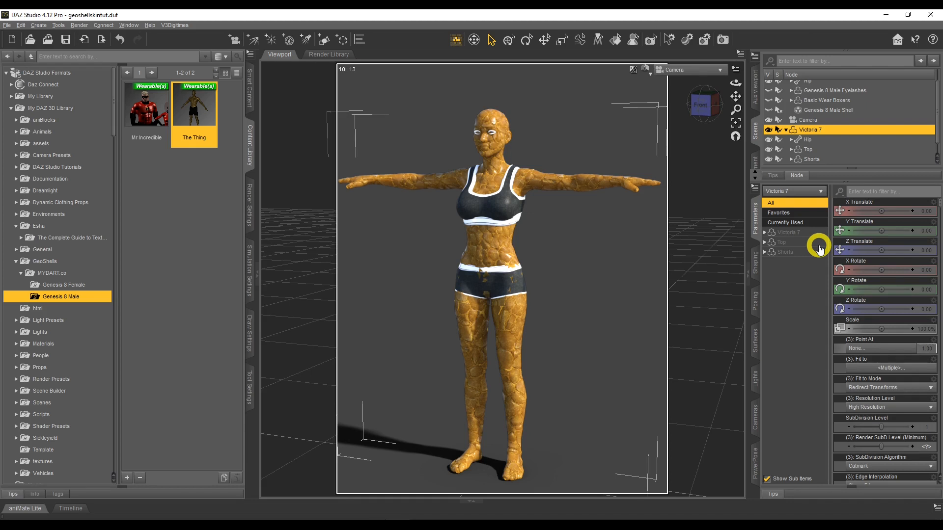
Select the Top worn by Victoria 7.
left_click(818, 243)
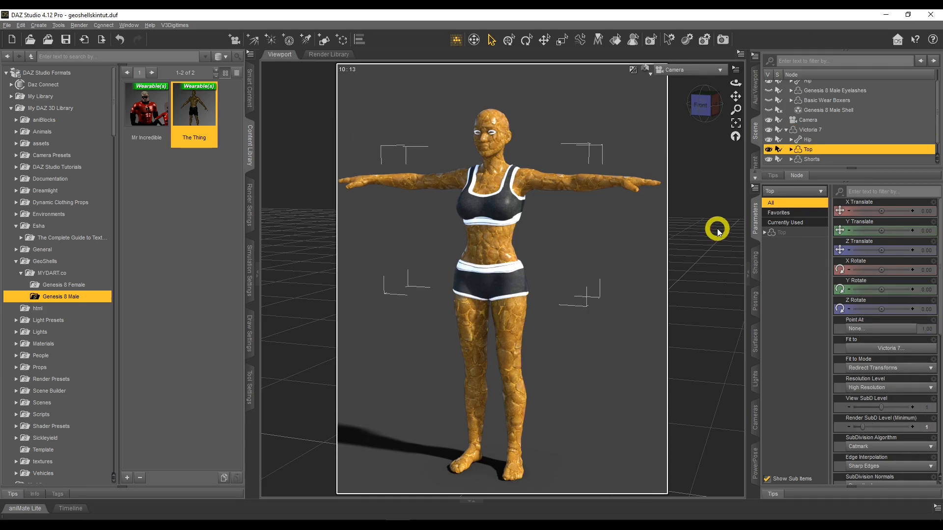